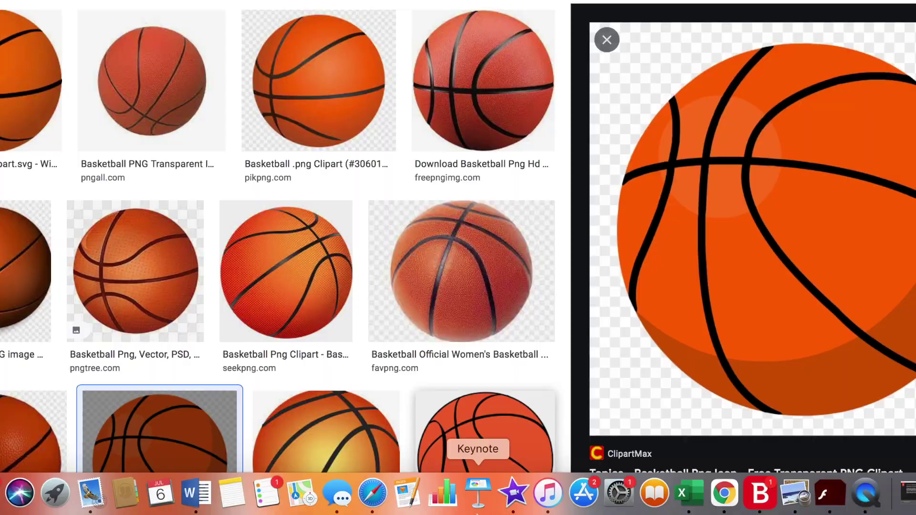
Back in Keynote, create a Wide-format presentation from the White theme.
click(473, 511)
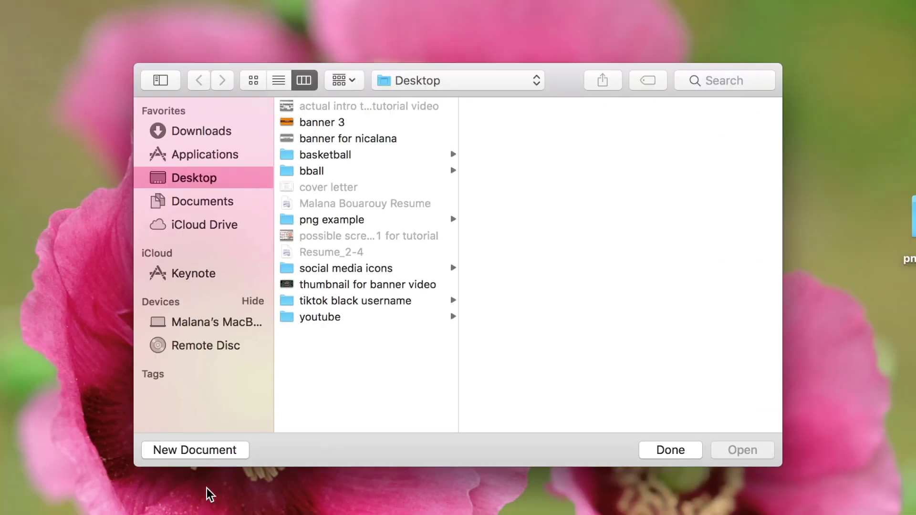
click(193, 451)
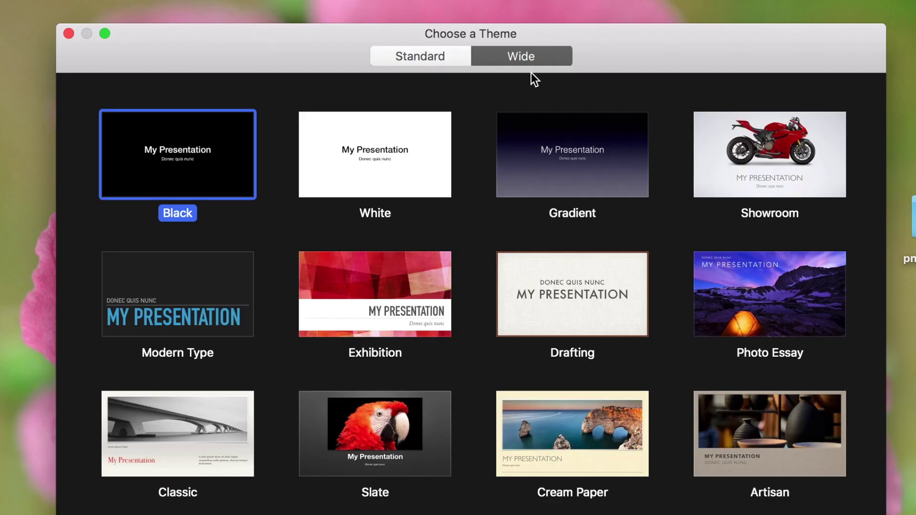
click(528, 64)
double_click(362, 175)
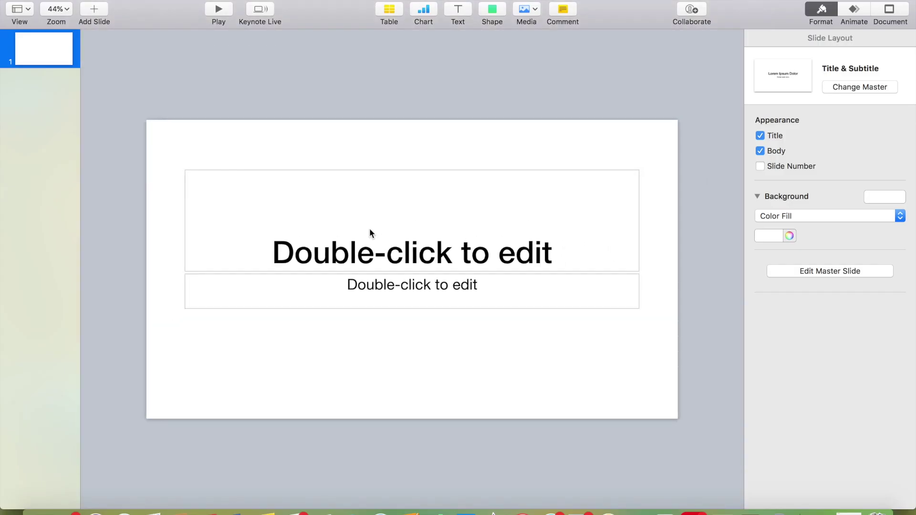
click(370, 233)
Delete the title and body placeholders and paste the basketball image onto the slide.
key(Delete)
click(389, 291)
key(Delete)
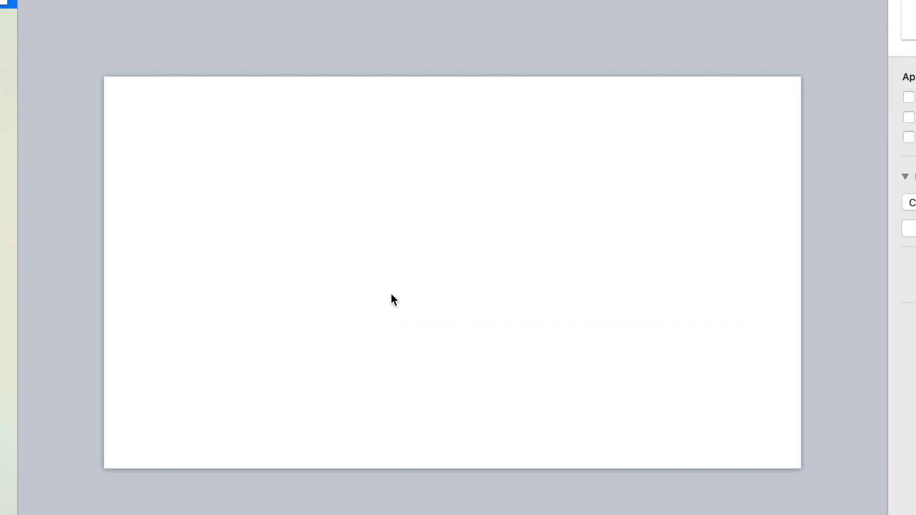
key(super+v)
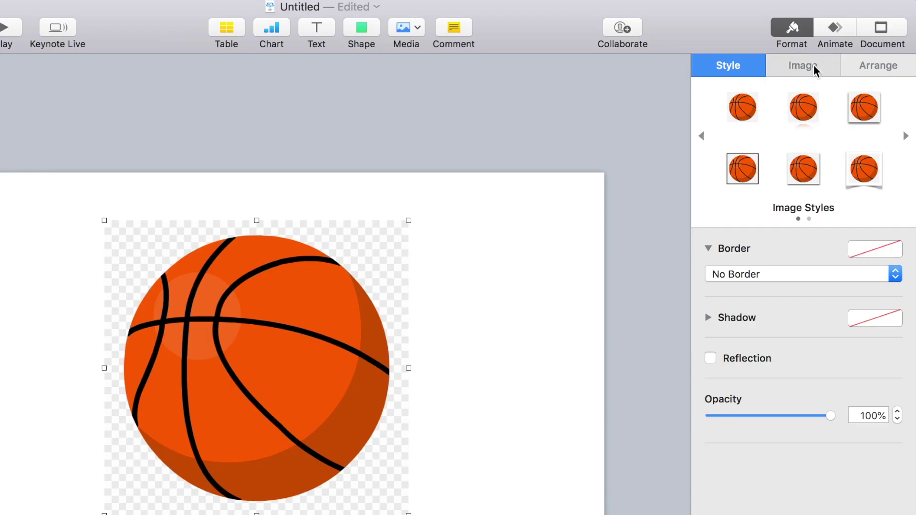
Remove the image's checkered background with Instant Alpha and recentre the basketball.
click(814, 66)
click(777, 233)
drag(416, 259, 381, 234)
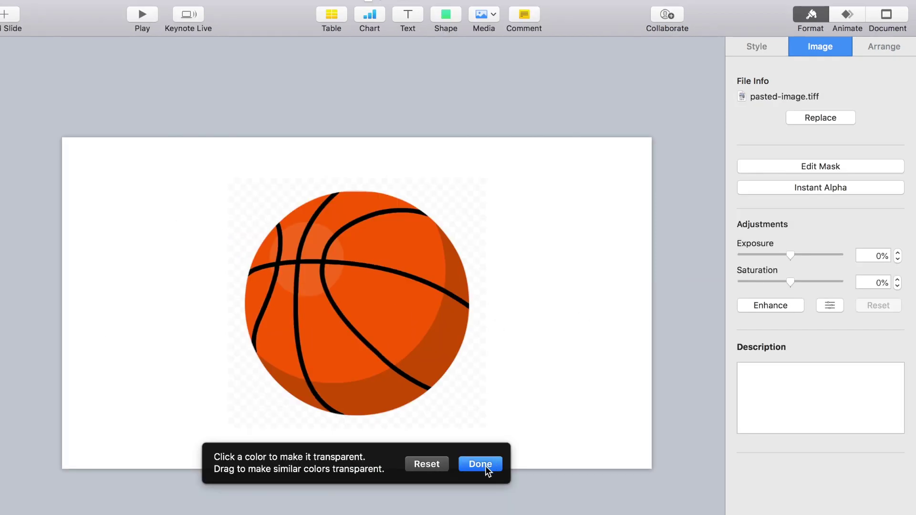
click(482, 468)
mouse_move(387, 358)
mouse_down()
mouse_move(344, 348)
mouse_move(387, 355)
mouse_up()
Set the slide background to No Fill.
click(546, 199)
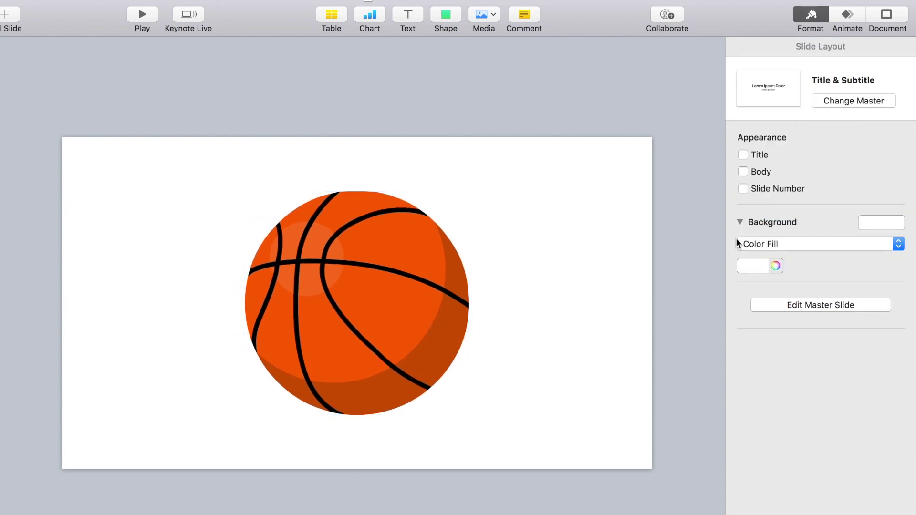
click(762, 243)
click(761, 231)
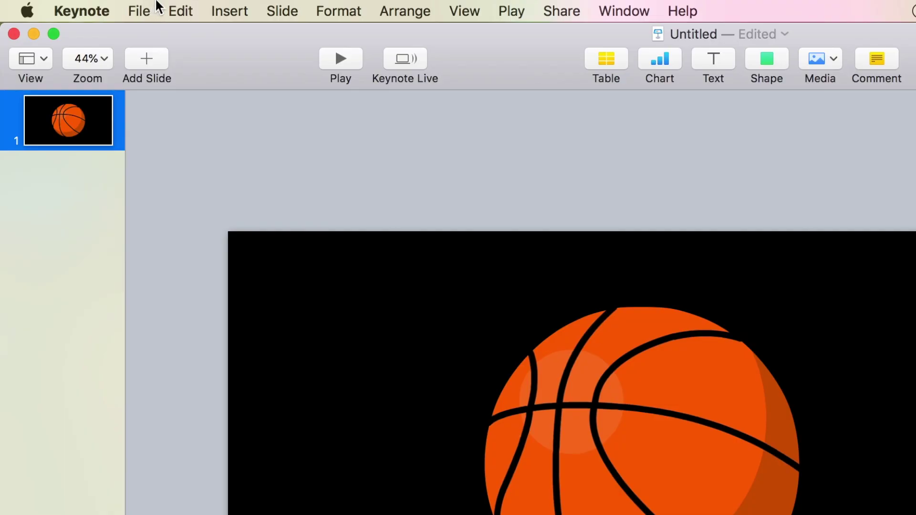
Export the slide as PNG images with transparent backgrounds.
click(137, 6)
mouse_move(219, 217)
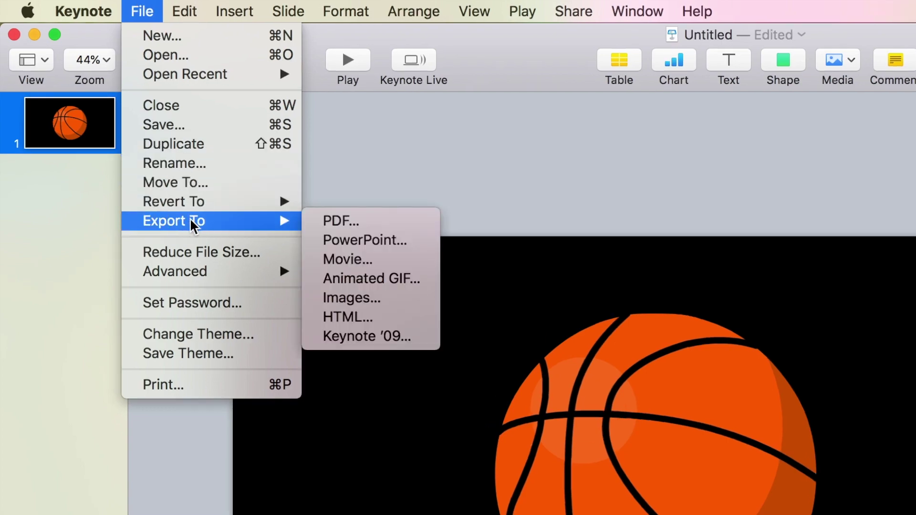
click(377, 300)
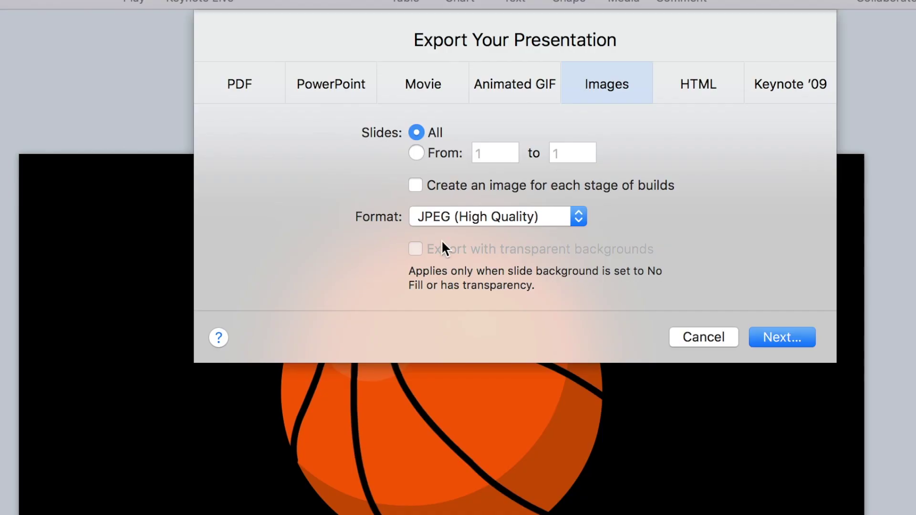
click(479, 213)
click(476, 252)
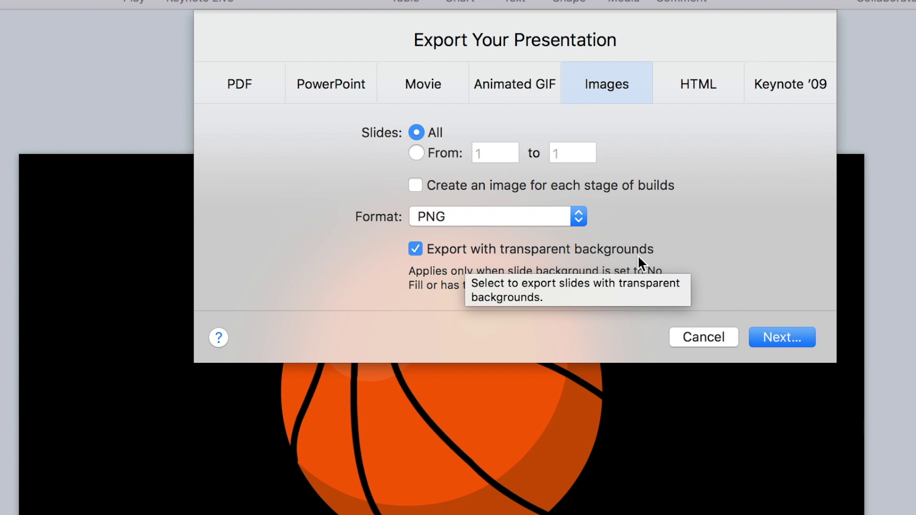
Save the export as 'png bball example 1' on the Desktop, then bring up iMovie.
click(789, 336)
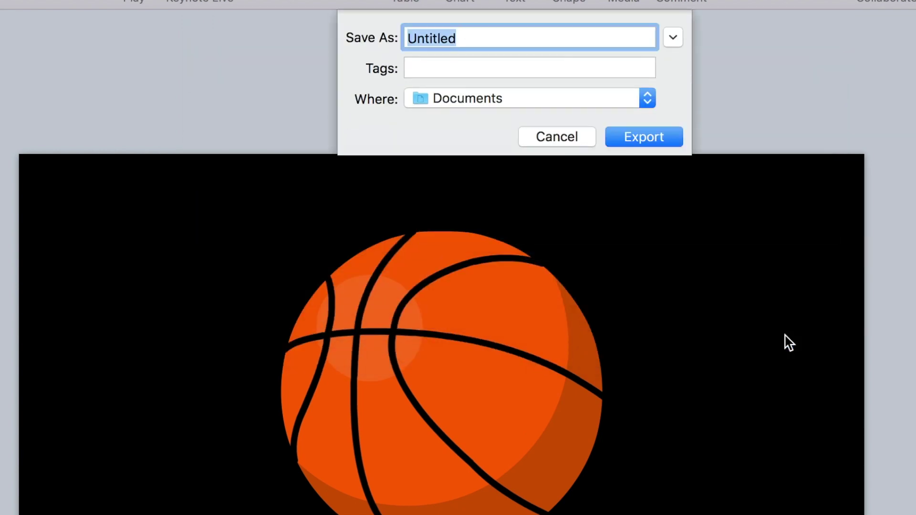
text(png bball example 1)
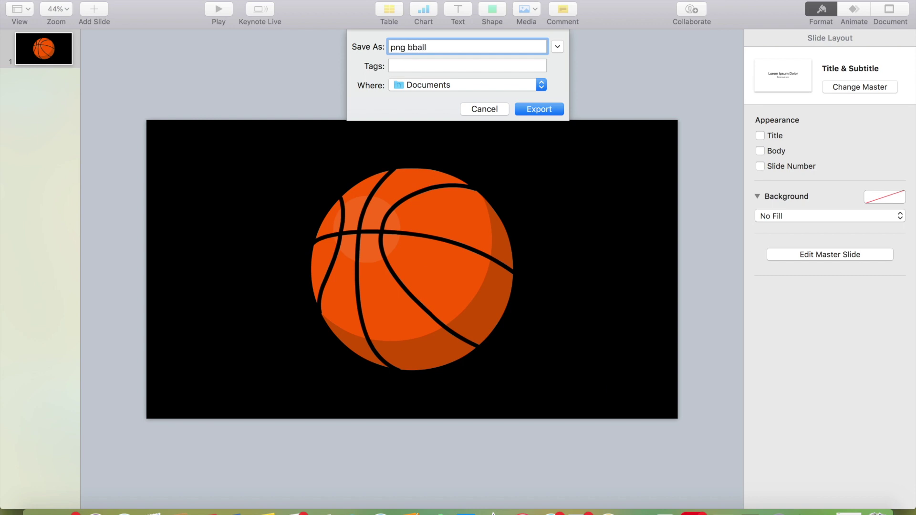
click(499, 87)
click(487, 184)
key(Return)
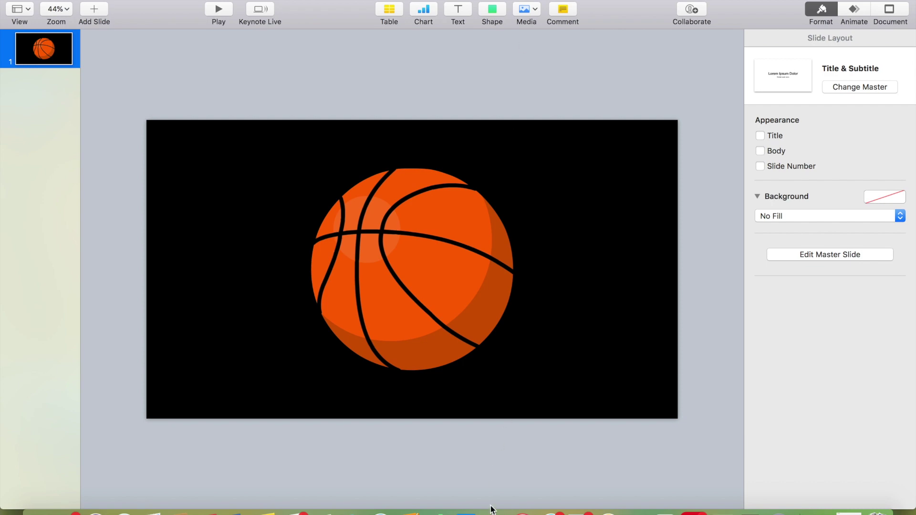
click(491, 496)
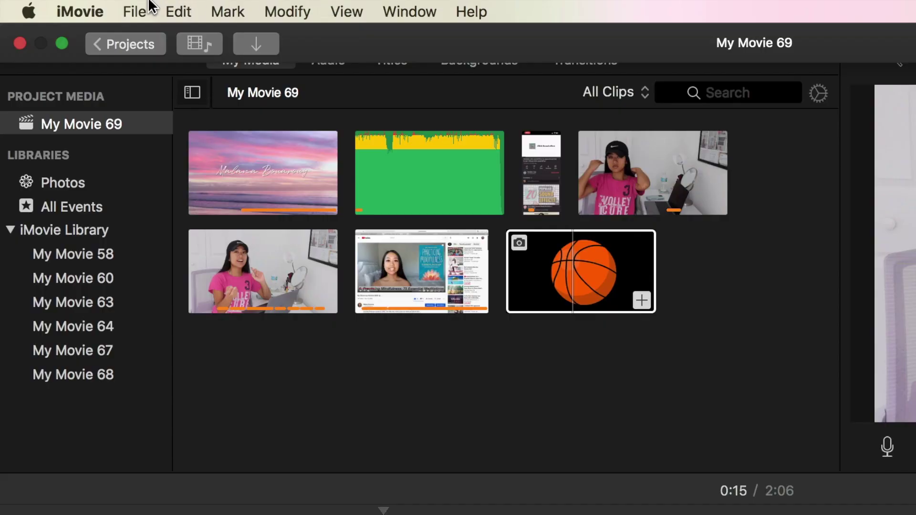
click(143, 8)
Import the basketball PNG, place it above the video clip, and make it Picture in Picture.
click(180, 128)
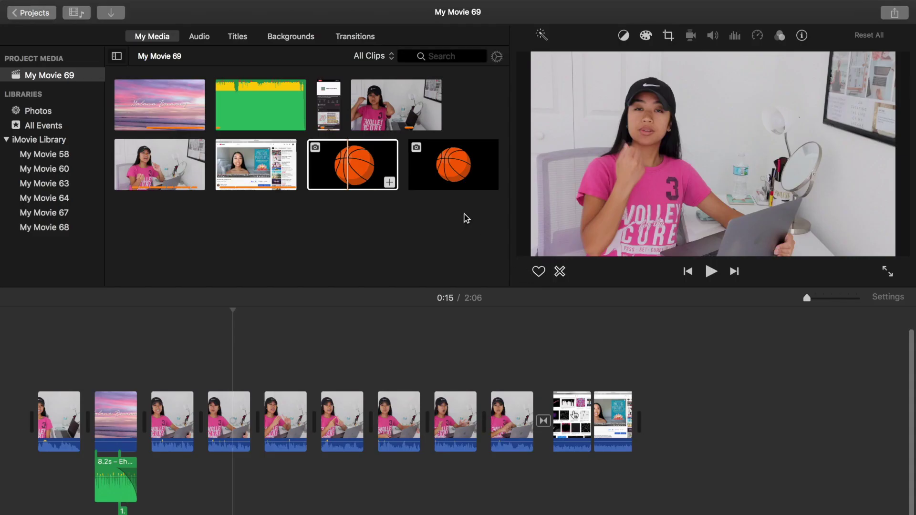
drag(357, 165, 229, 364)
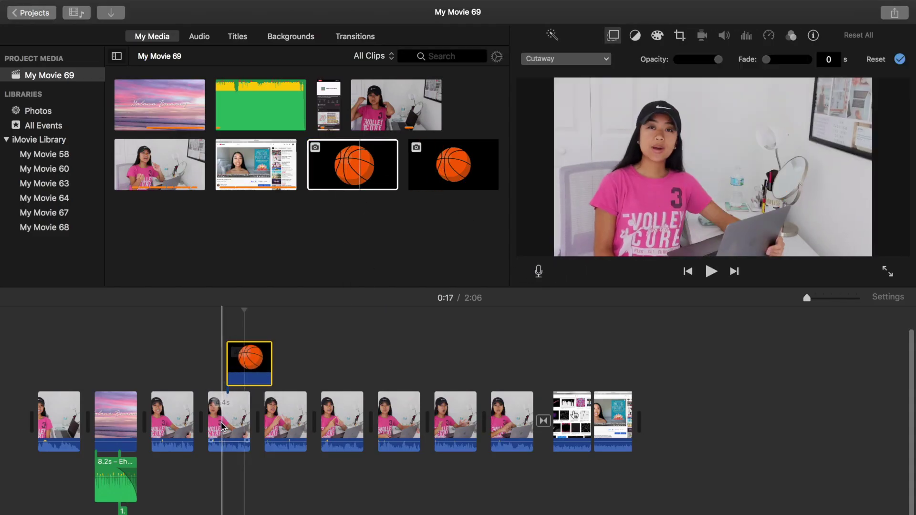
click(241, 430)
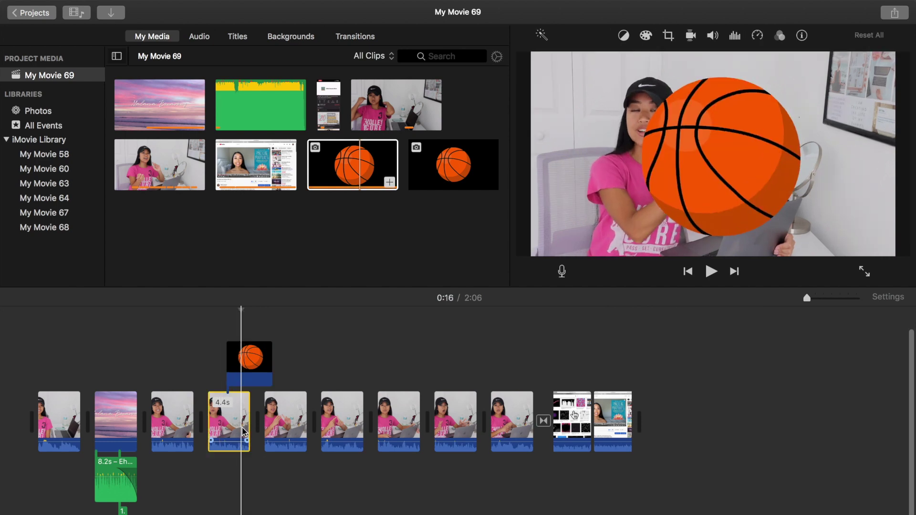
click(248, 363)
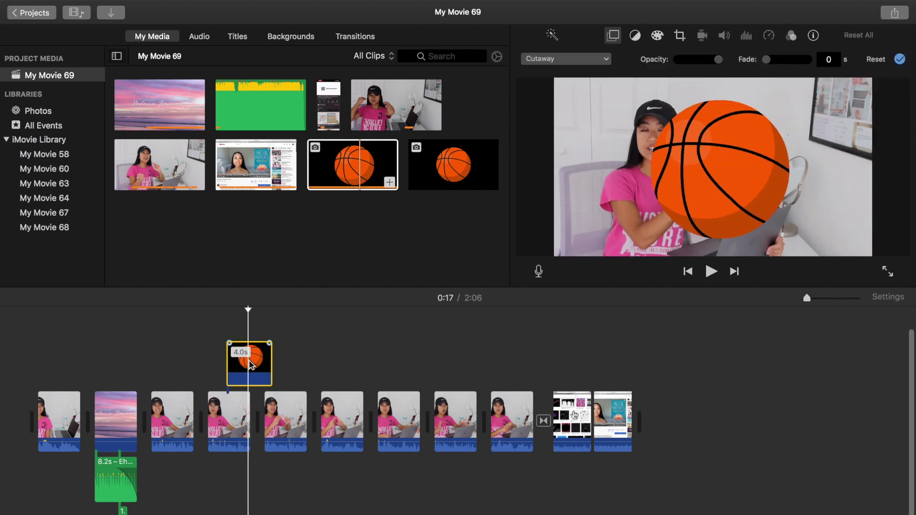
click(614, 34)
click(614, 34)
click(586, 59)
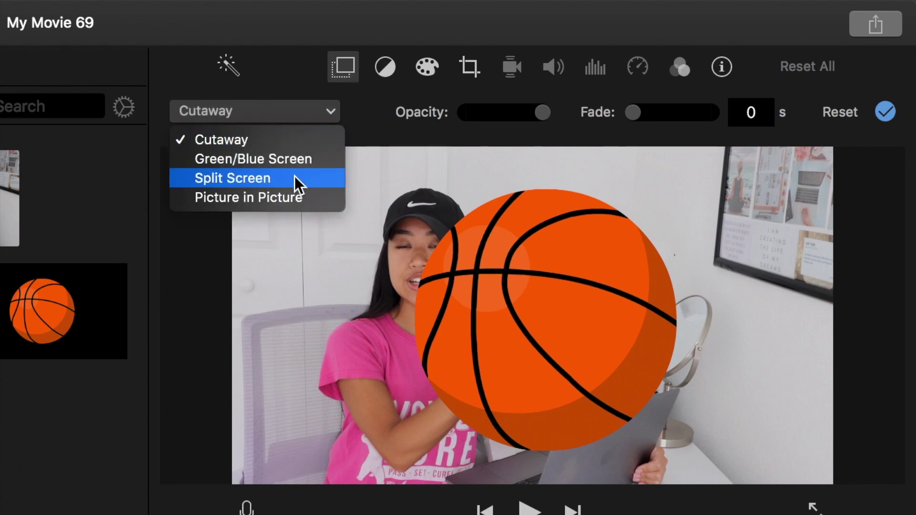
click(294, 197)
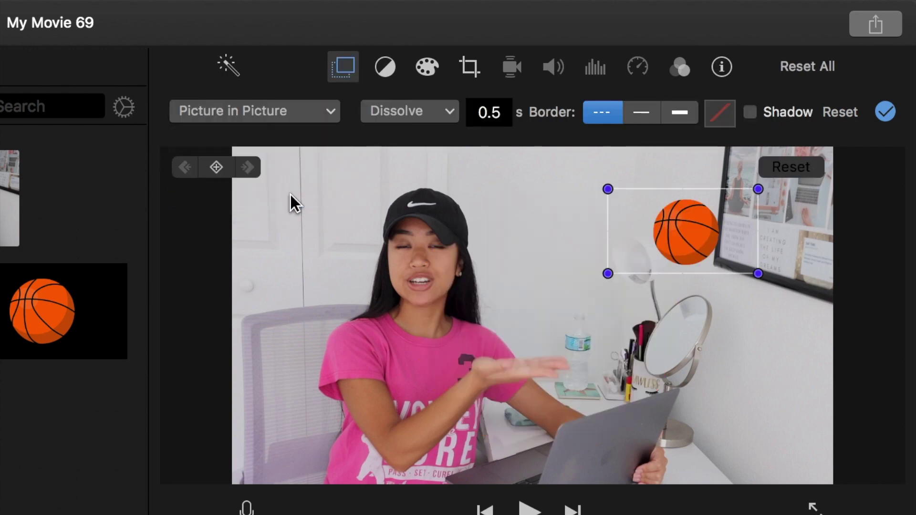
Resize and position the basketball inset near the upper right, beside the presenter's head.
drag(607, 274, 540, 311)
drag(615, 291, 601, 337)
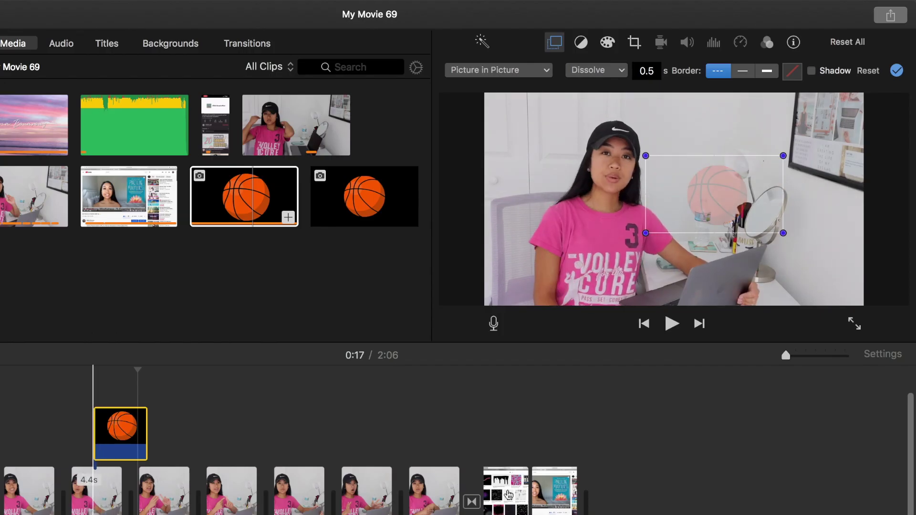
drag(730, 192, 632, 180)
drag(682, 162, 693, 185)
drag(605, 179, 667, 192)
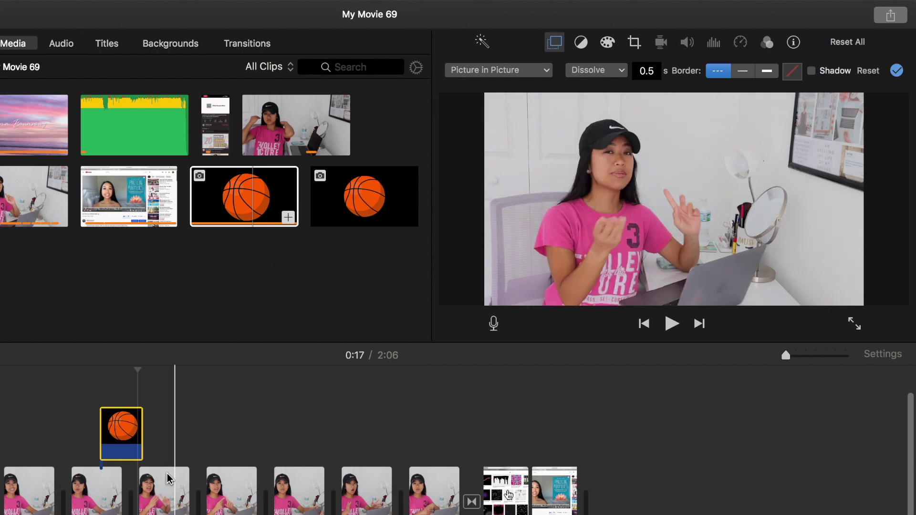
Play the video from just before the overlay to review the inset.
click(99, 486)
key(space)
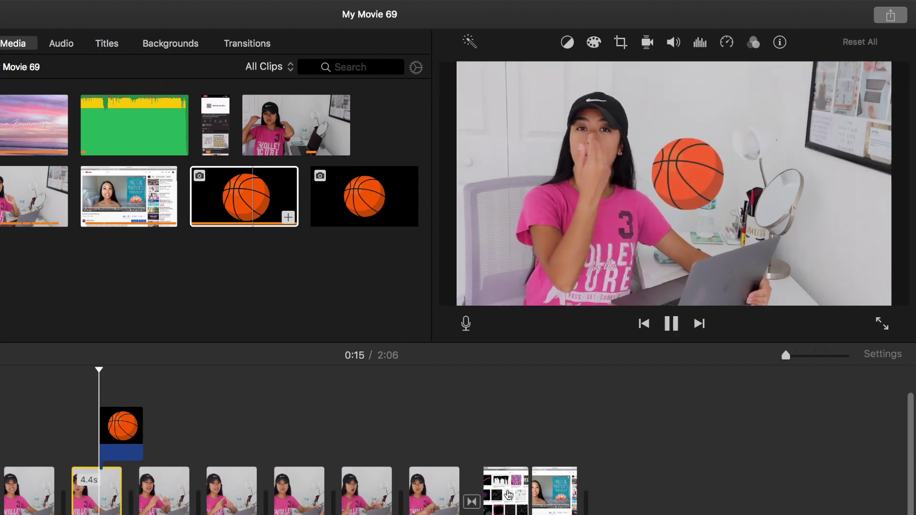
key(space)
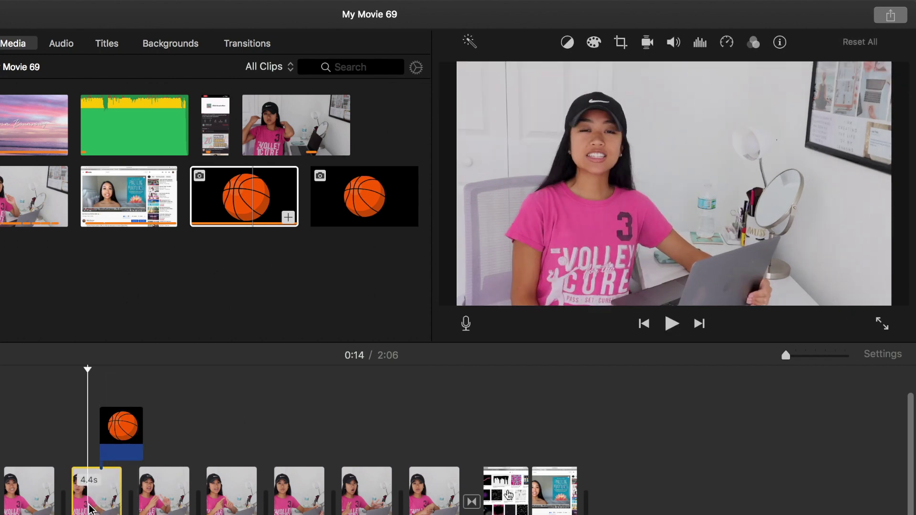
key(space)
key(space)
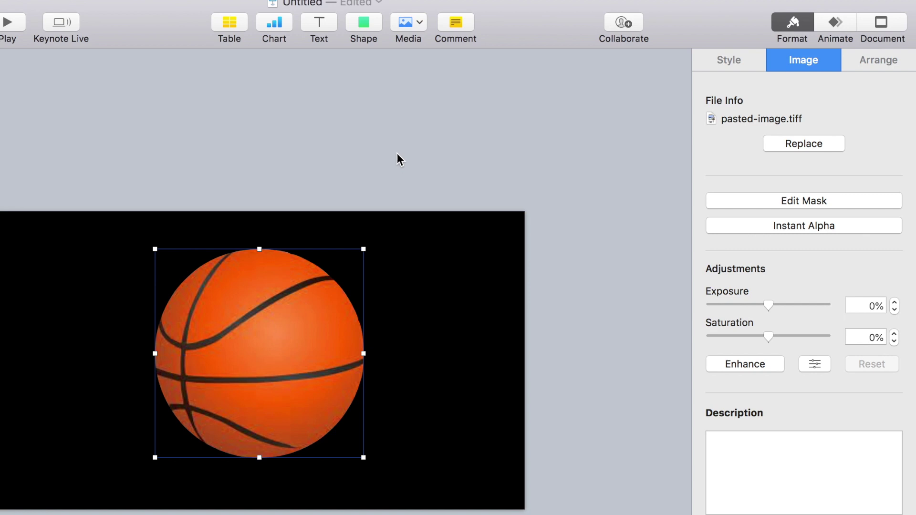
Select the basketball on the black slide and show its Animate options.
click(265, 368)
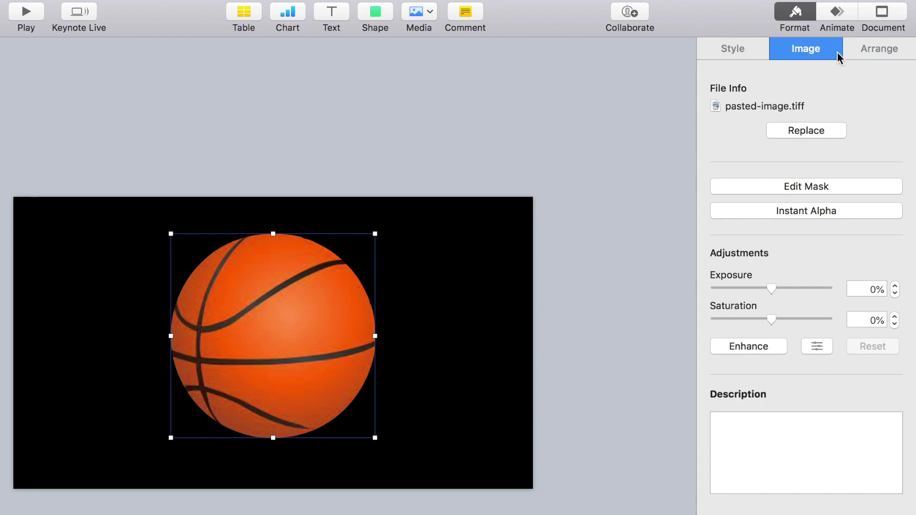
click(837, 11)
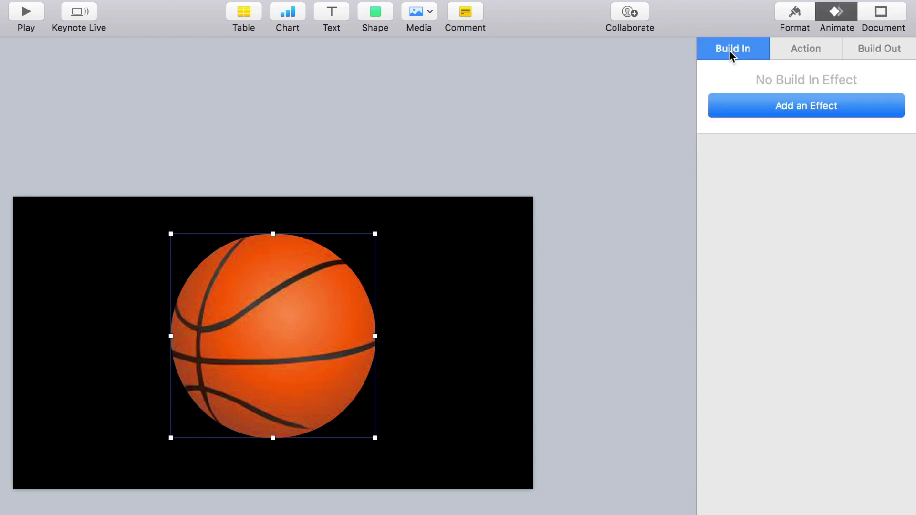
Try Pop as the entrance, then switch to Drop shortened to 0.40 s.
click(754, 106)
scroll(779, 373, down, 10)
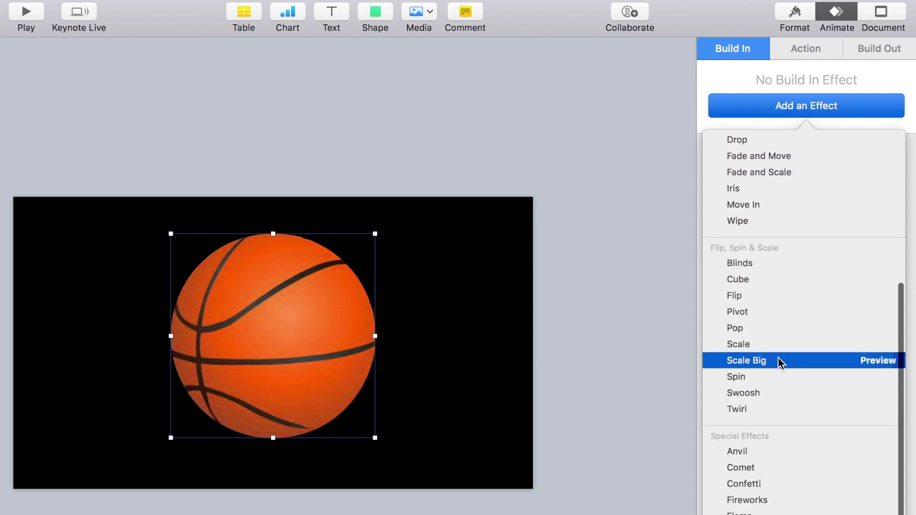
click(773, 330)
click(789, 110)
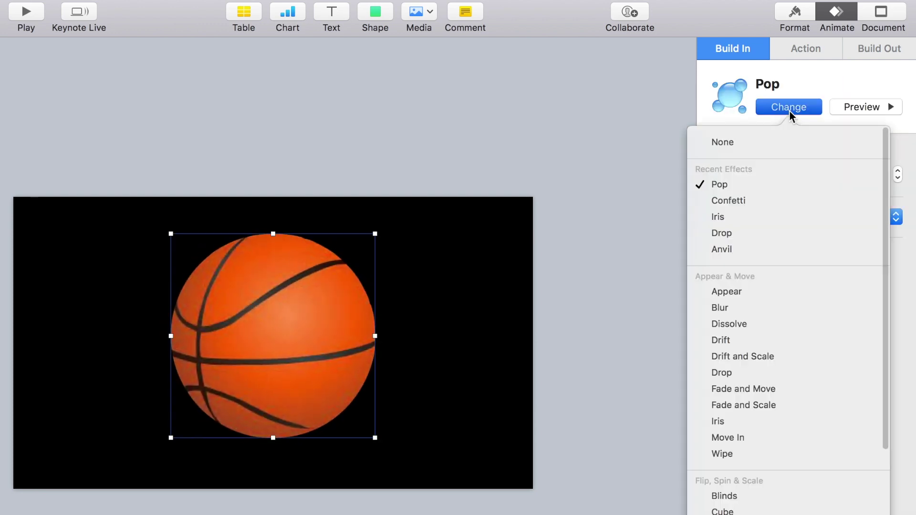
click(772, 374)
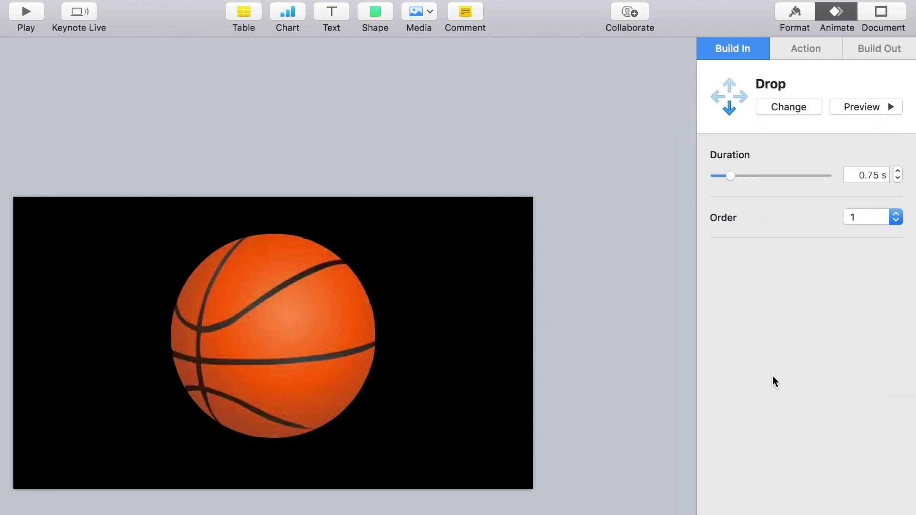
click(896, 179)
click(897, 179)
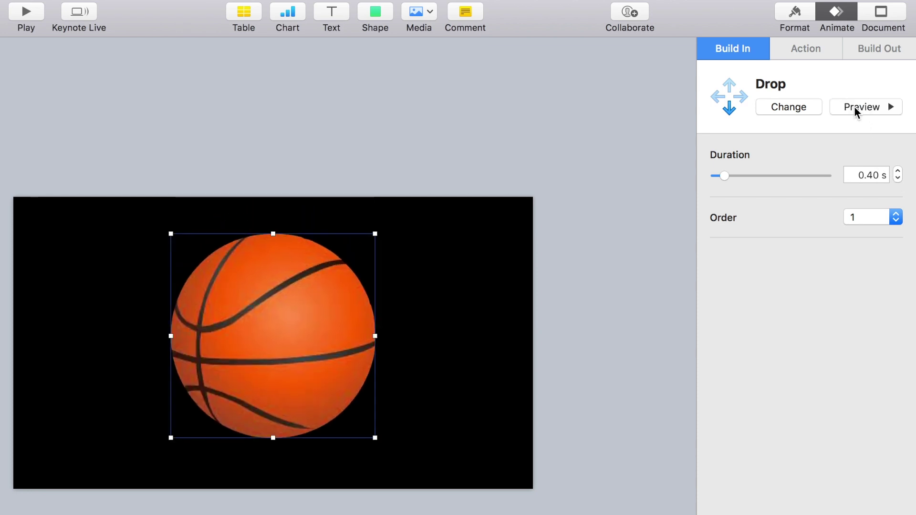
Try Anvil as the ball's entrance effect, then dismiss the list and reselect the ball.
click(786, 108)
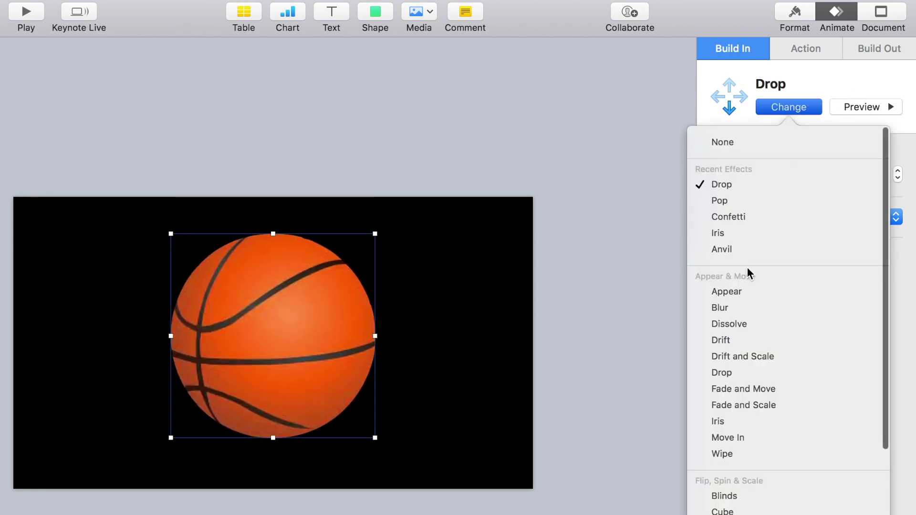
scroll(747, 476, down, 10)
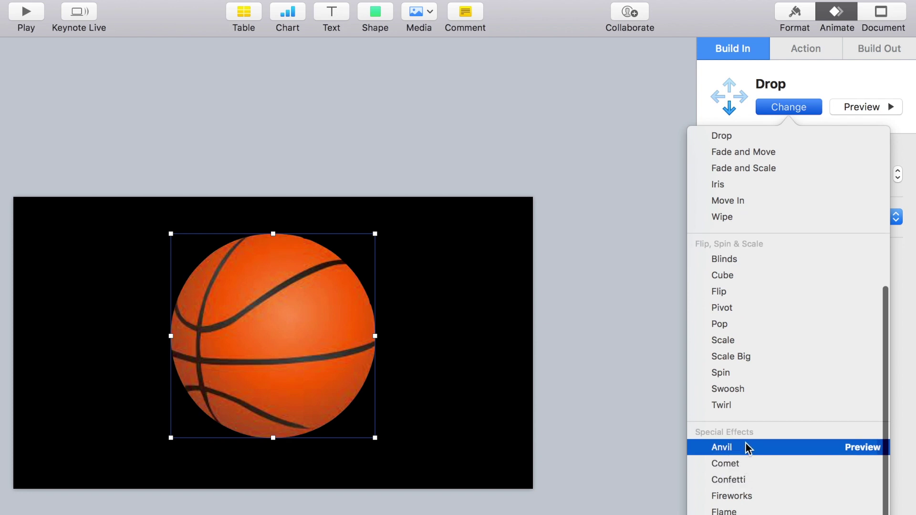
click(746, 443)
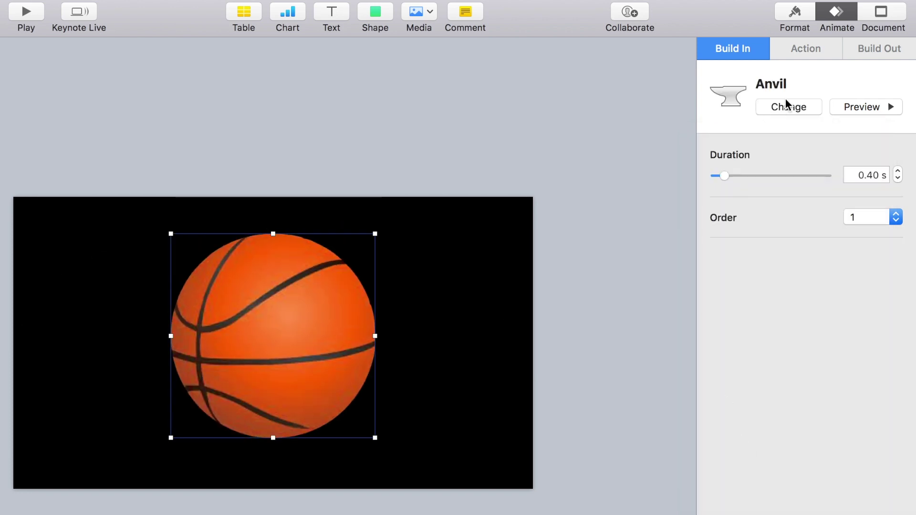
click(785, 101)
scroll(777, 165, down, 10)
click(639, 404)
click(301, 338)
Switch the entrance back to Drop, lengthen it to 1.00 s, and preview it.
click(802, 108)
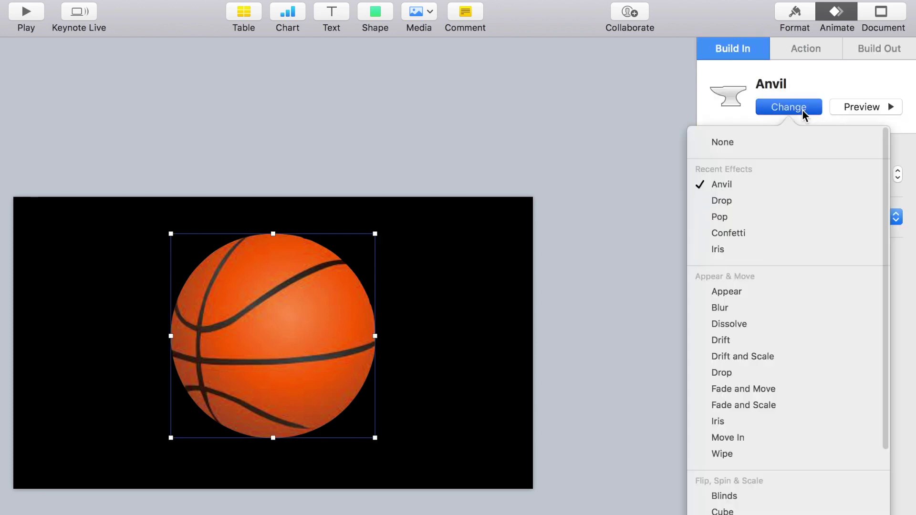
click(771, 203)
click(897, 171)
click(897, 171)
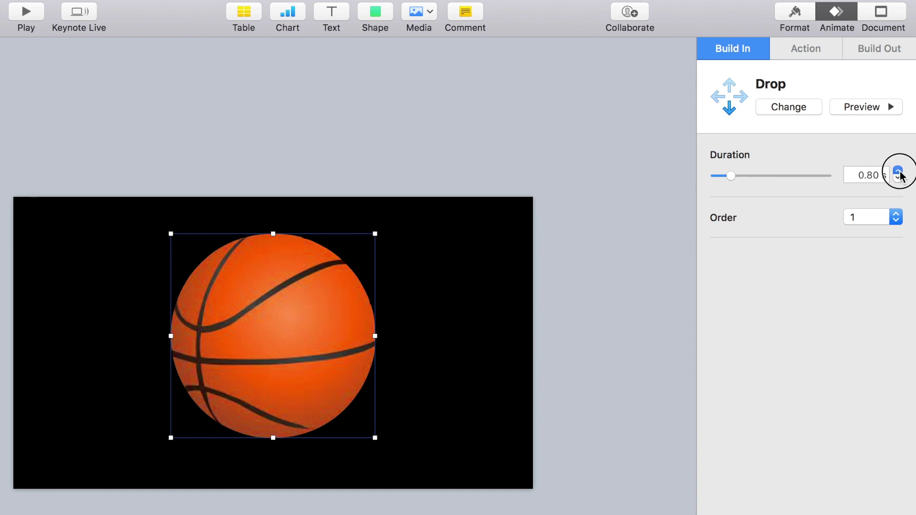
click(898, 171)
click(851, 110)
click(445, 300)
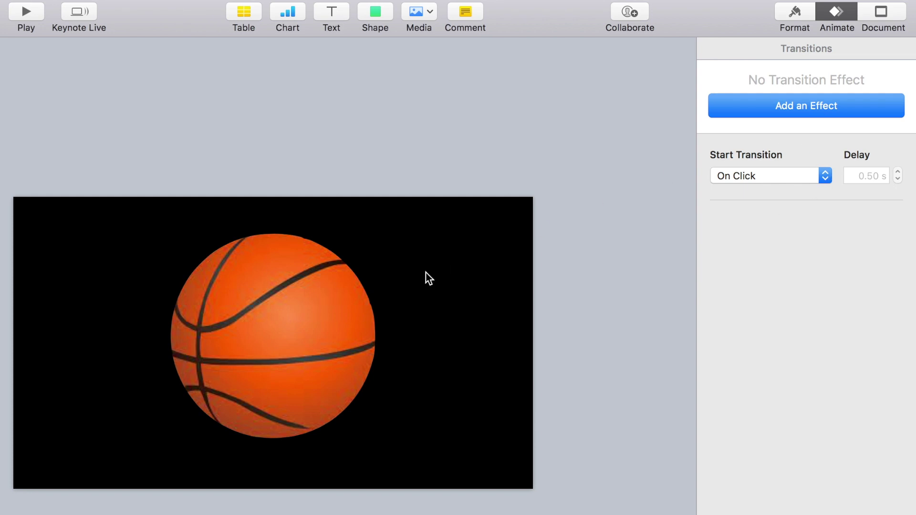
Add a Blink action to the basketball, then switch it to Jiggle.
click(327, 317)
click(810, 48)
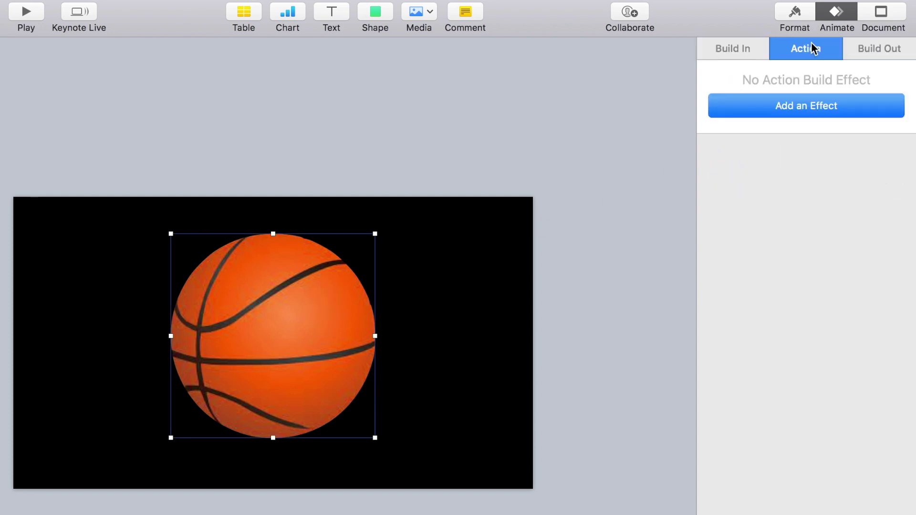
click(812, 104)
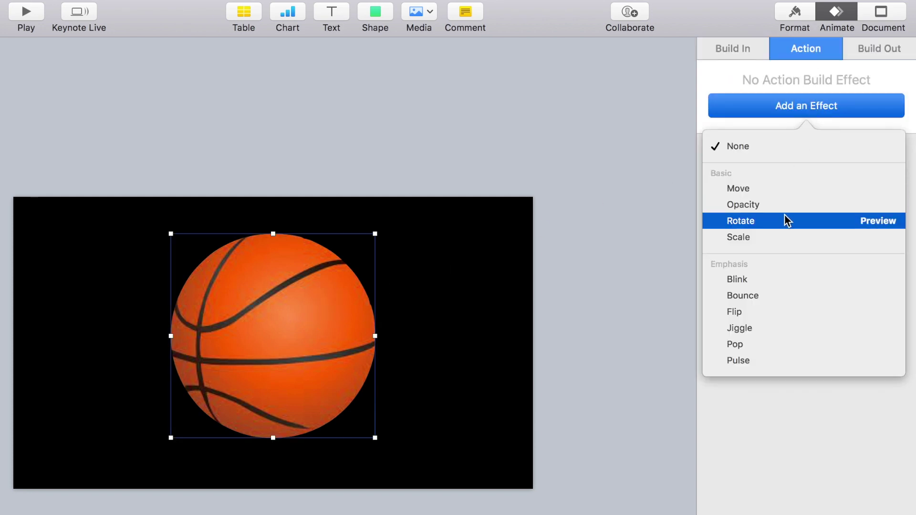
click(775, 279)
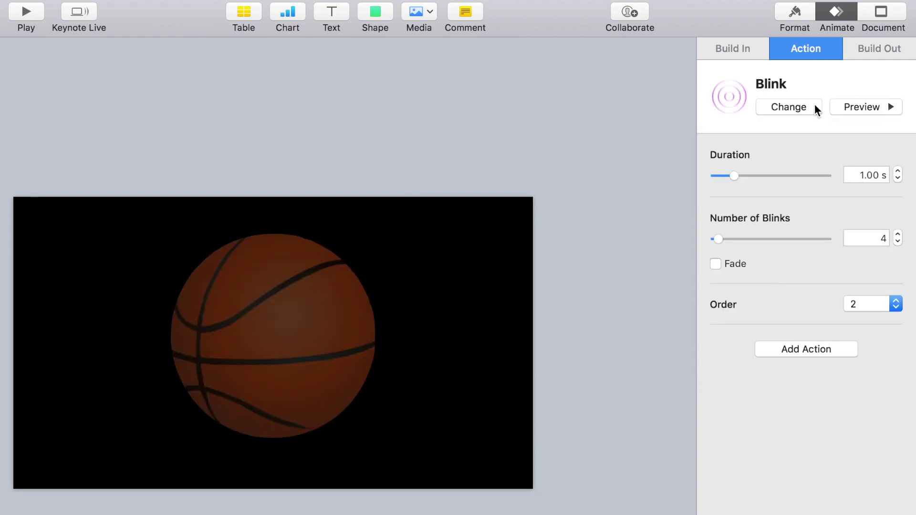
click(800, 109)
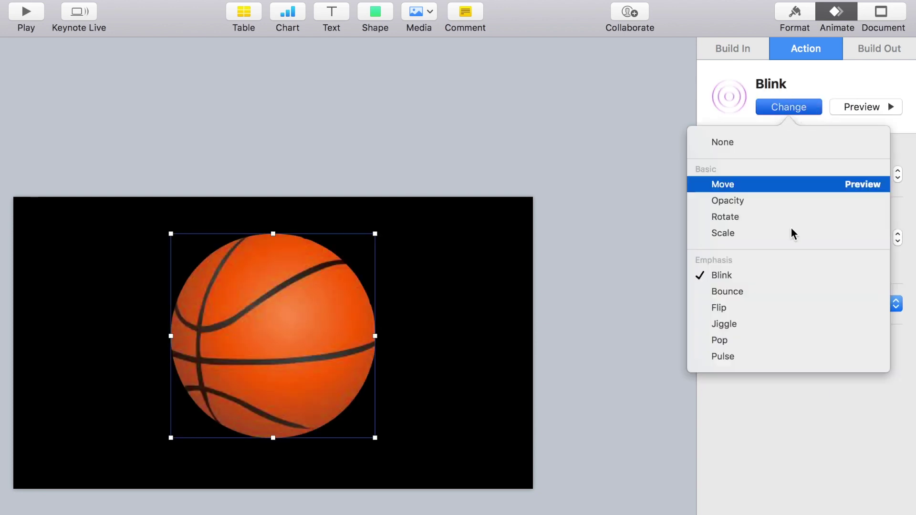
click(760, 327)
Change the action to Pop at 120% scale, shorten it to 0.50 s, and preview.
click(796, 110)
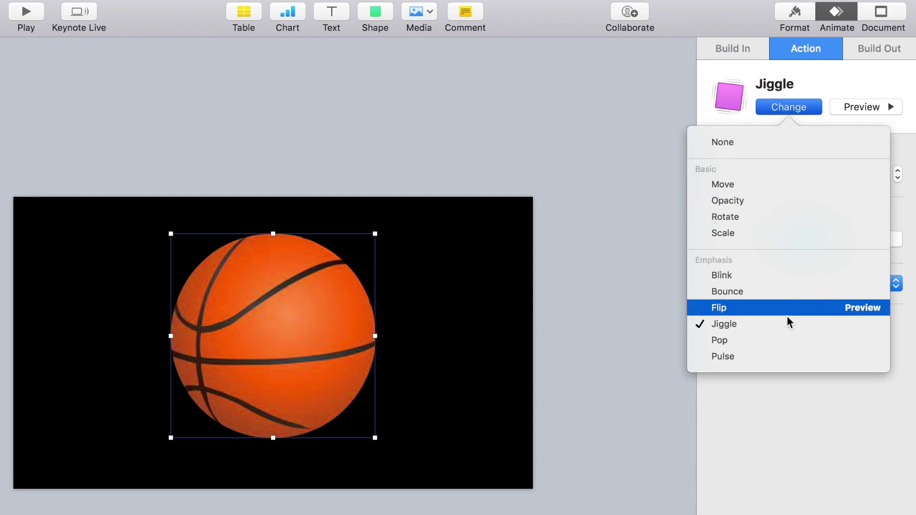
click(772, 339)
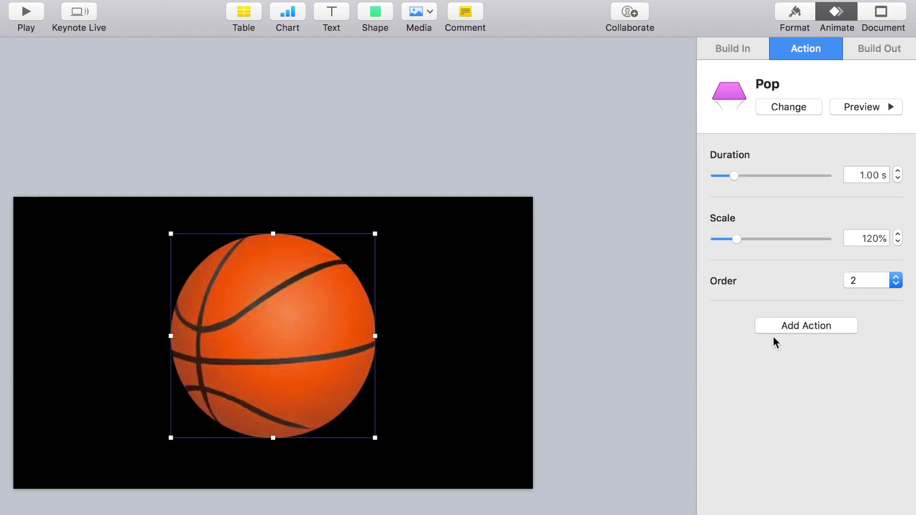
click(898, 179)
click(898, 179)
click(897, 178)
click(876, 104)
click(881, 49)
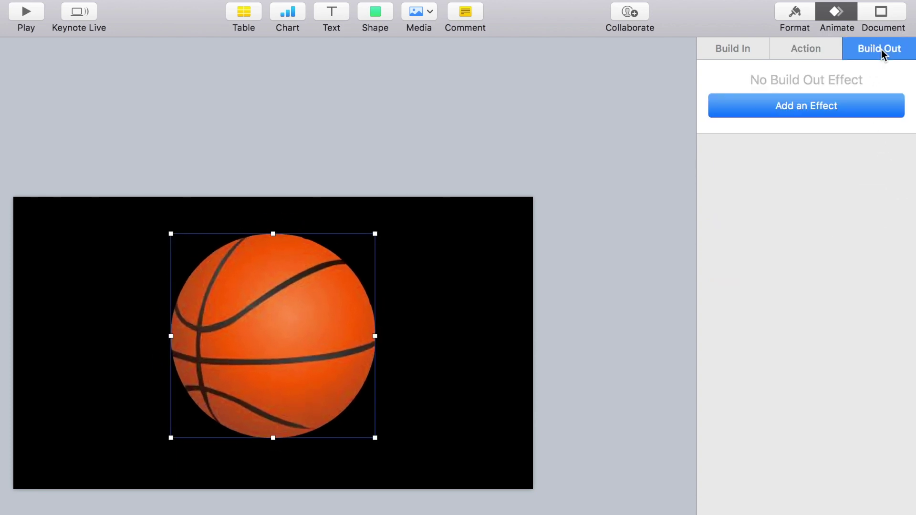
Add Flame as the ball's exit effect, then replace it with Vanish lasting 2.50 s.
click(830, 108)
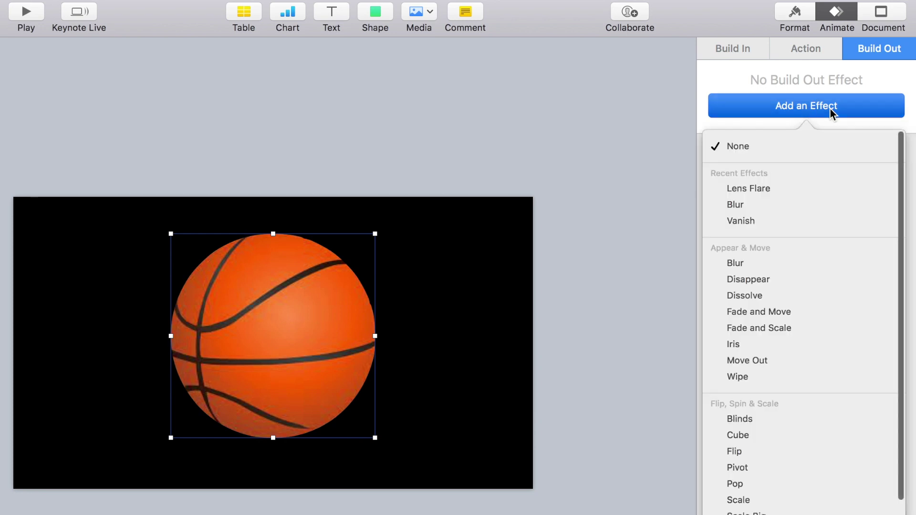
scroll(783, 418, down, 5)
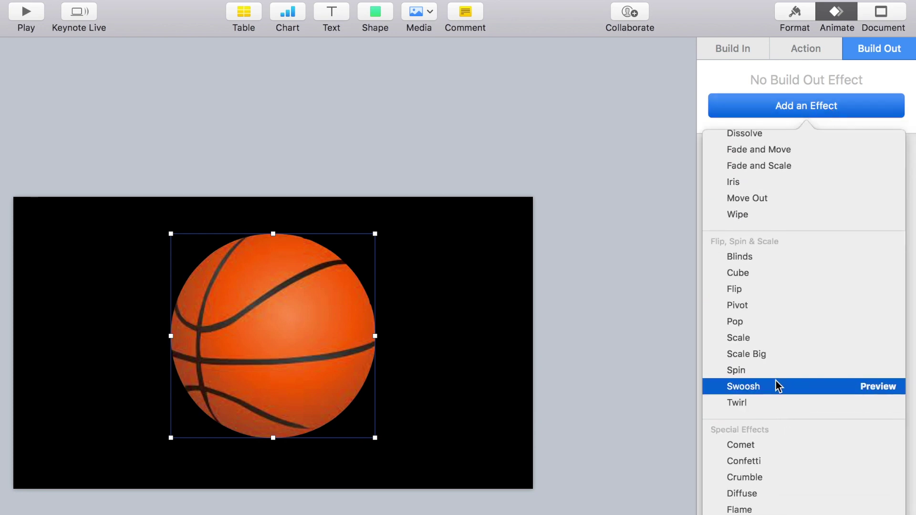
click(782, 506)
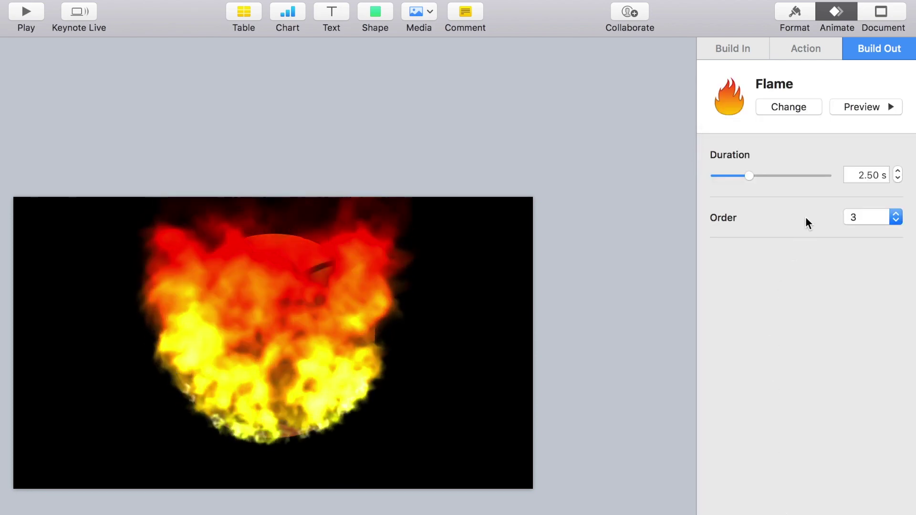
click(797, 103)
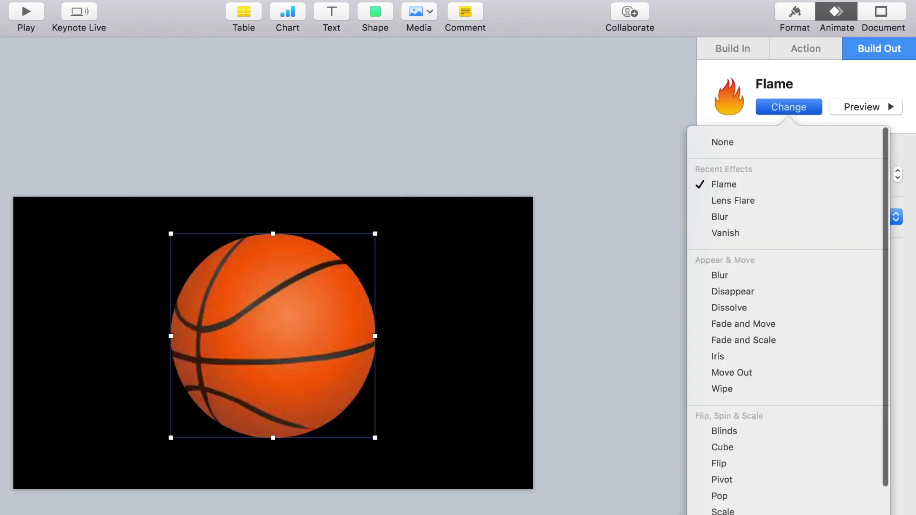
scroll(785, 379, down, 5)
scroll(785, 378, up, 5)
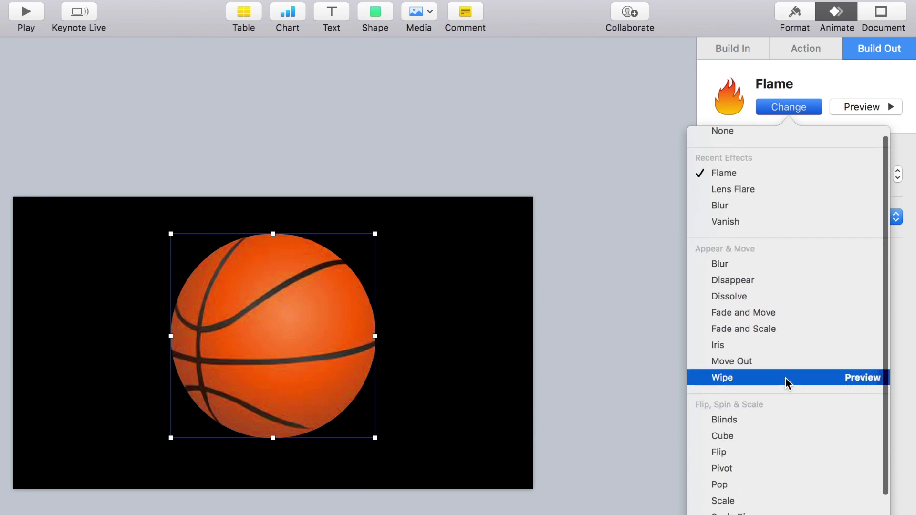
click(771, 219)
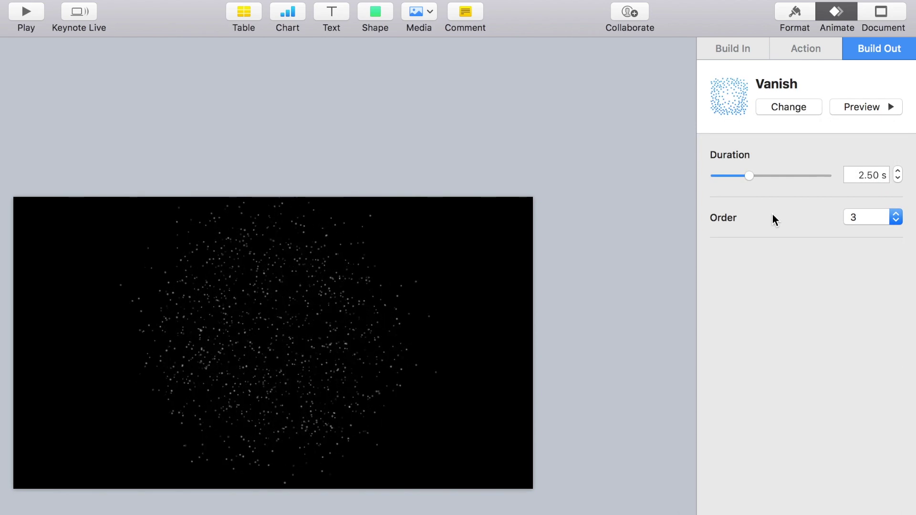
click(780, 104)
Open Build Order and set the Drop build to start After Transition.
click(723, 181)
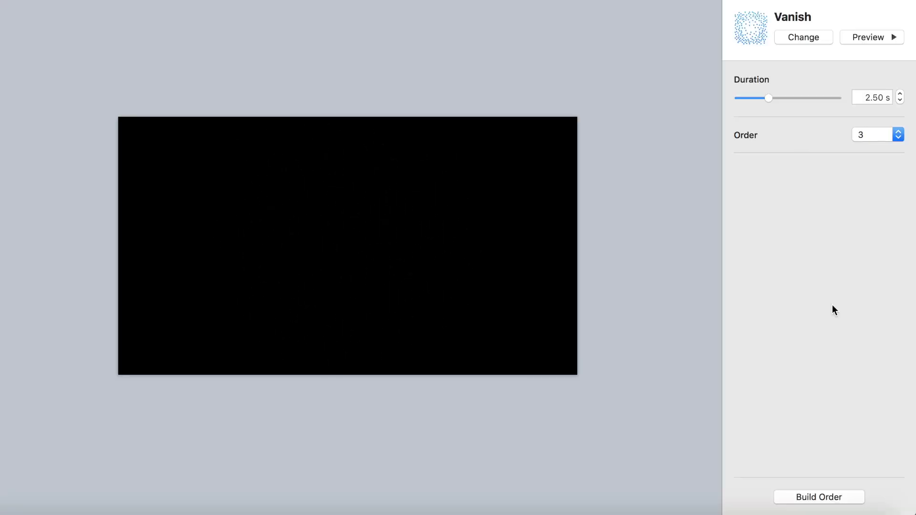
click(818, 497)
click(794, 157)
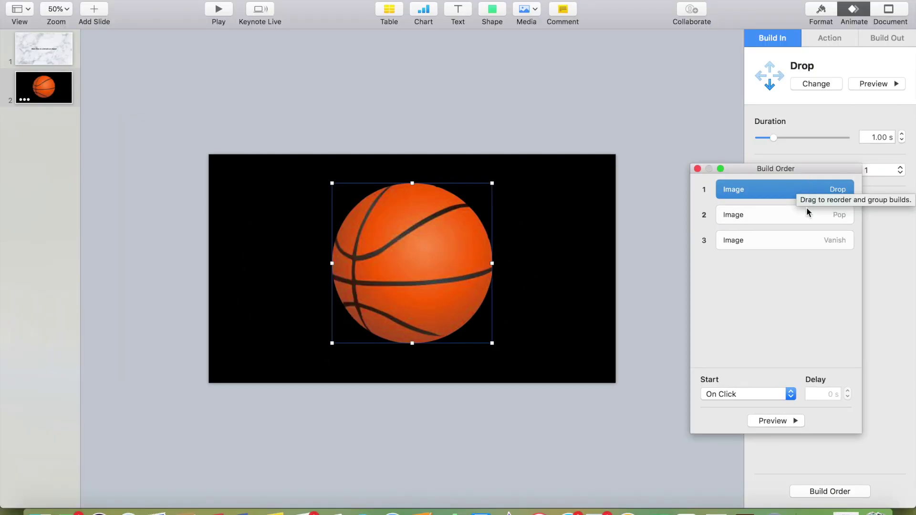
click(807, 214)
click(805, 240)
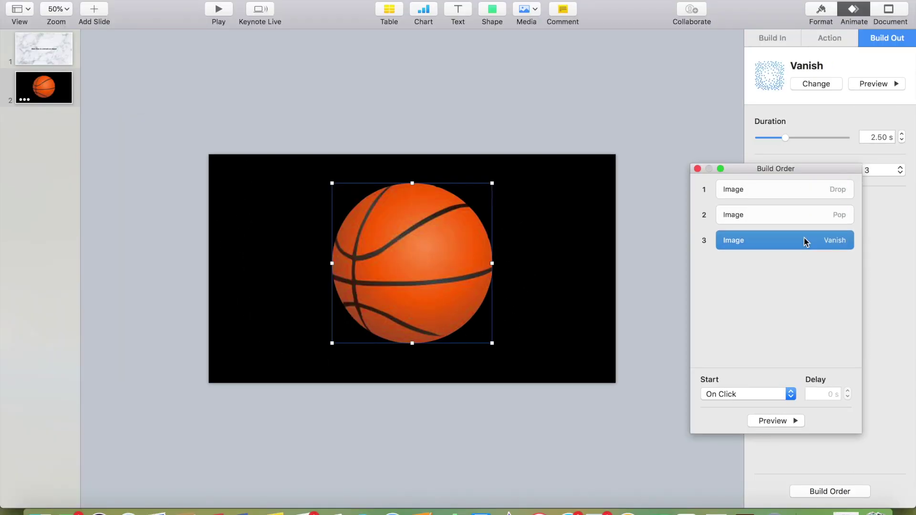
click(783, 189)
click(737, 398)
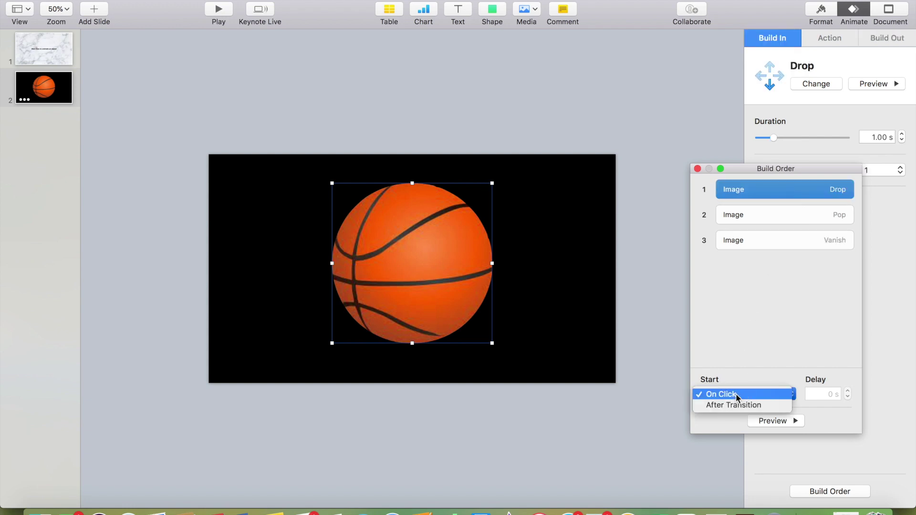
click(737, 405)
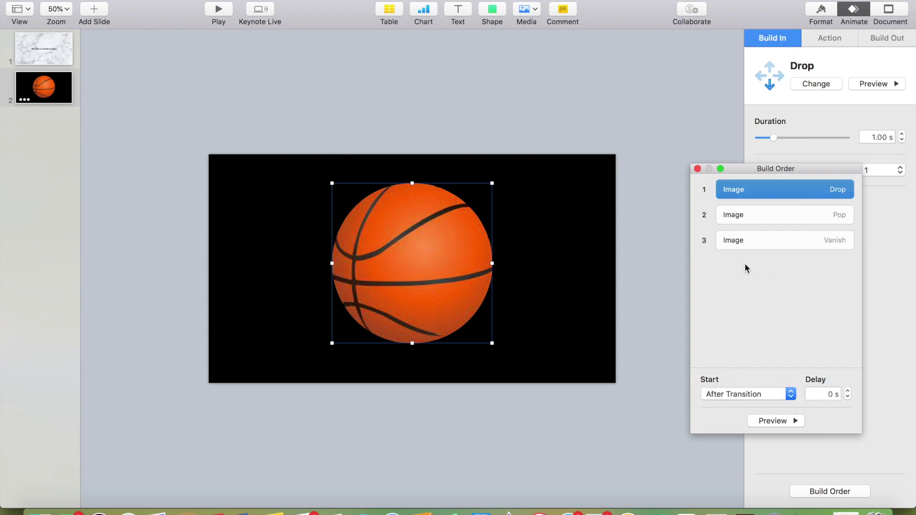
Start Pop After Build 1 and Vanish After Build 2, then preview the sequence.
click(742, 217)
click(748, 397)
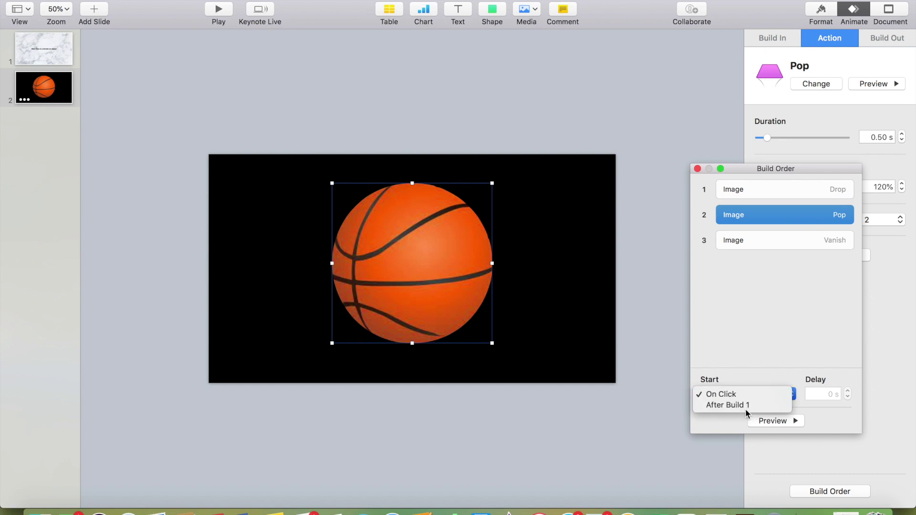
click(745, 406)
click(762, 242)
click(751, 397)
click(749, 408)
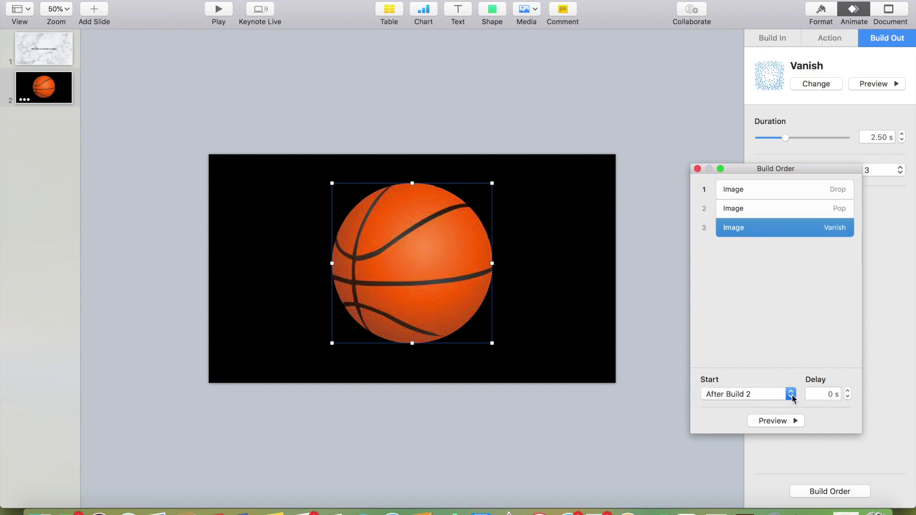
click(780, 420)
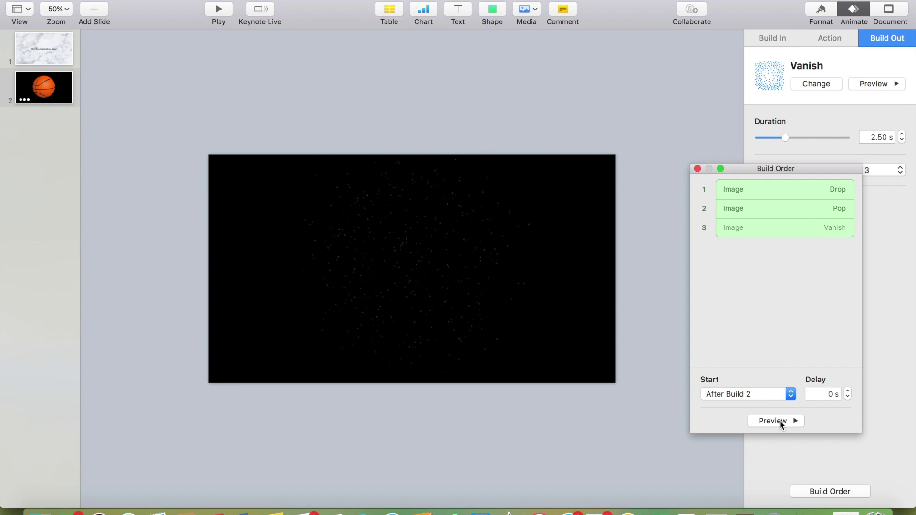
click(698, 169)
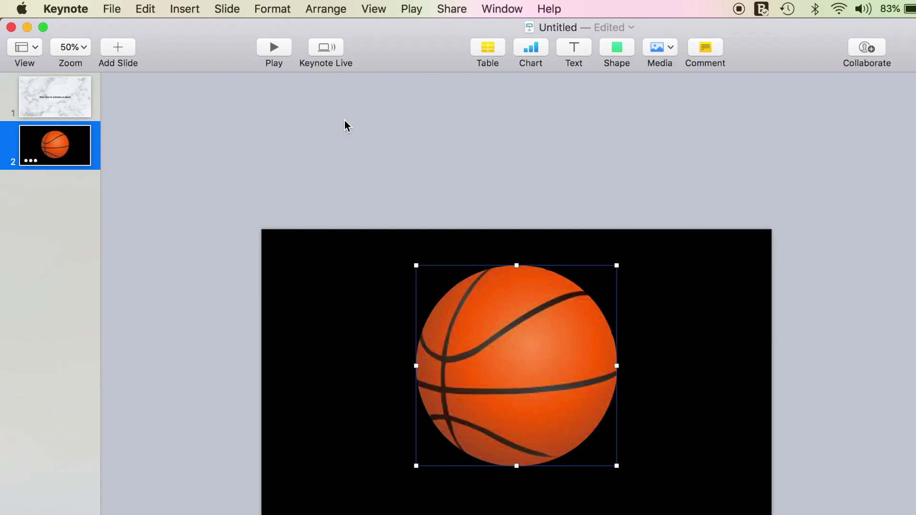
Export the presentation as a movie with next-slide and next-build delays of 0 seconds.
click(113, 9)
mouse_move(174, 179)
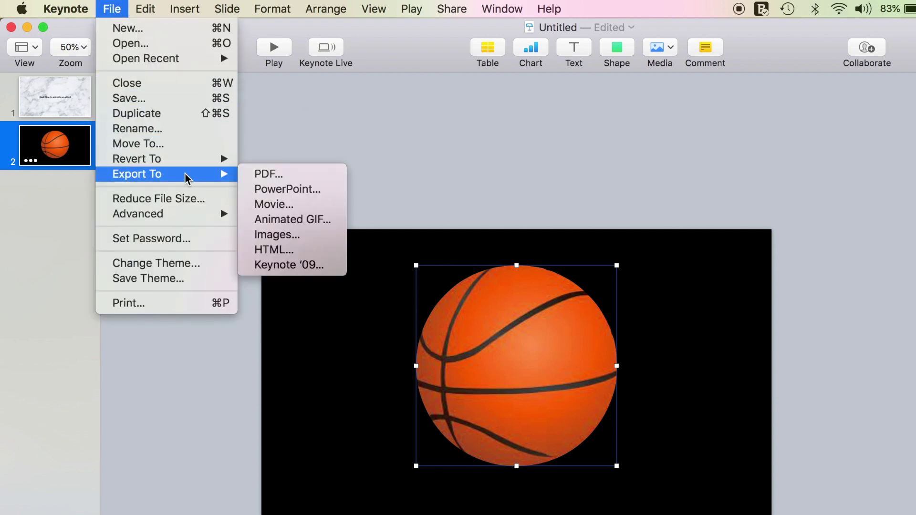
click(281, 206)
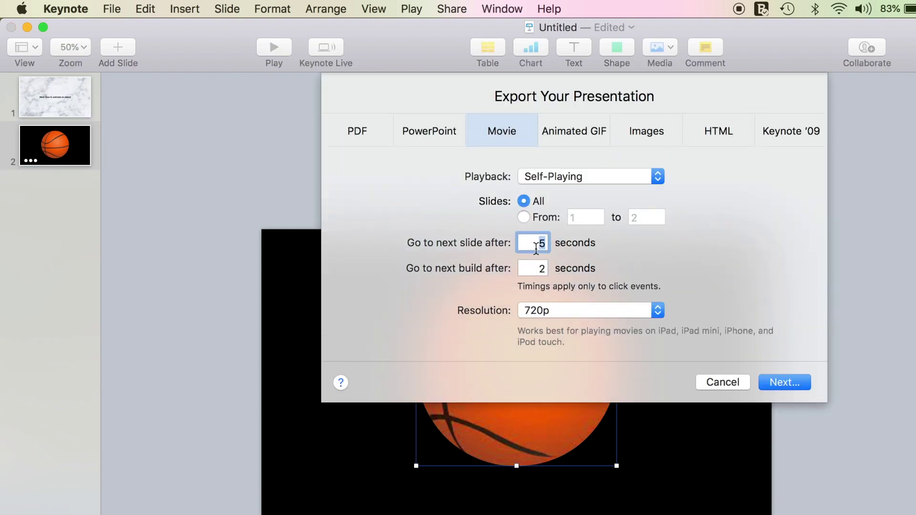
text(0)
click(533, 267)
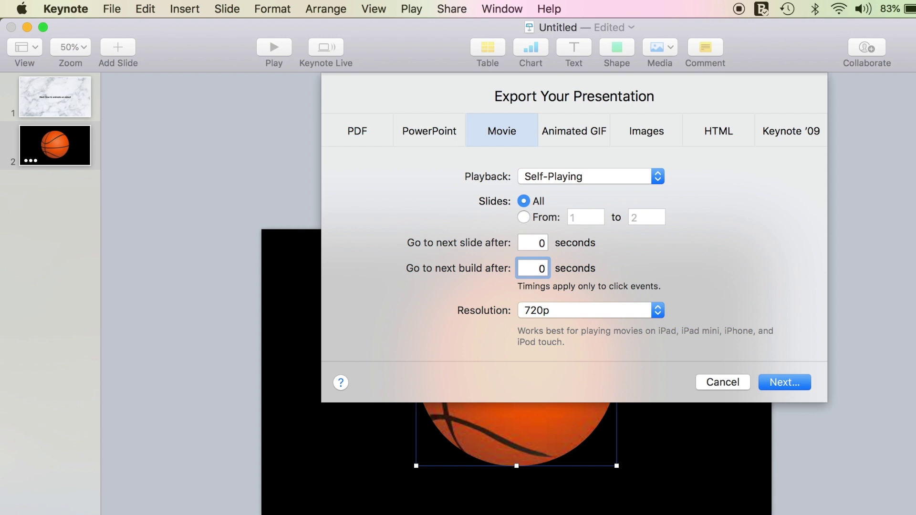
text(0)
click(601, 307)
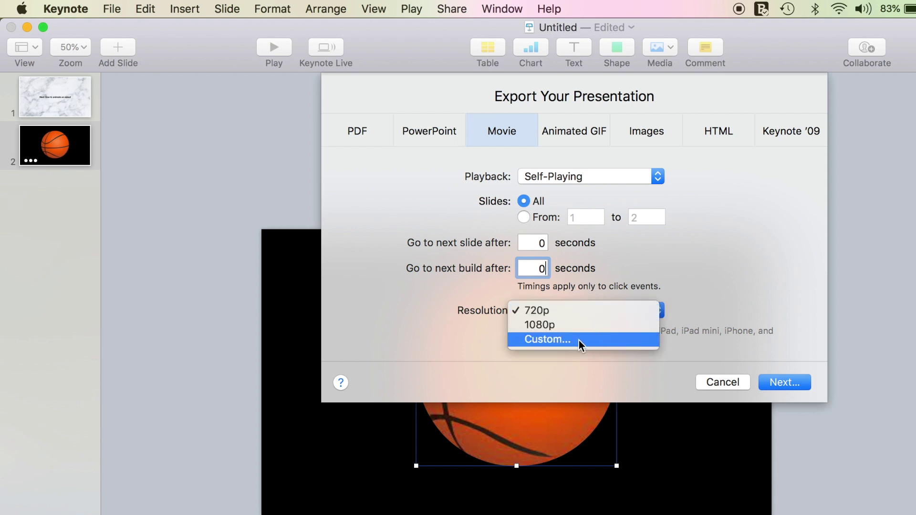
Use custom 1024×768, transparent ProRes 4444, and save as 'bball example recording'.
click(580, 340)
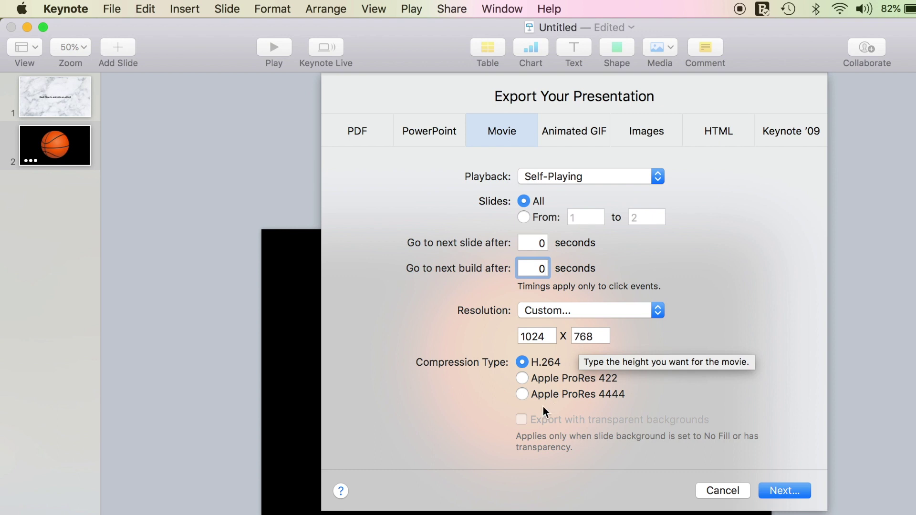
click(522, 394)
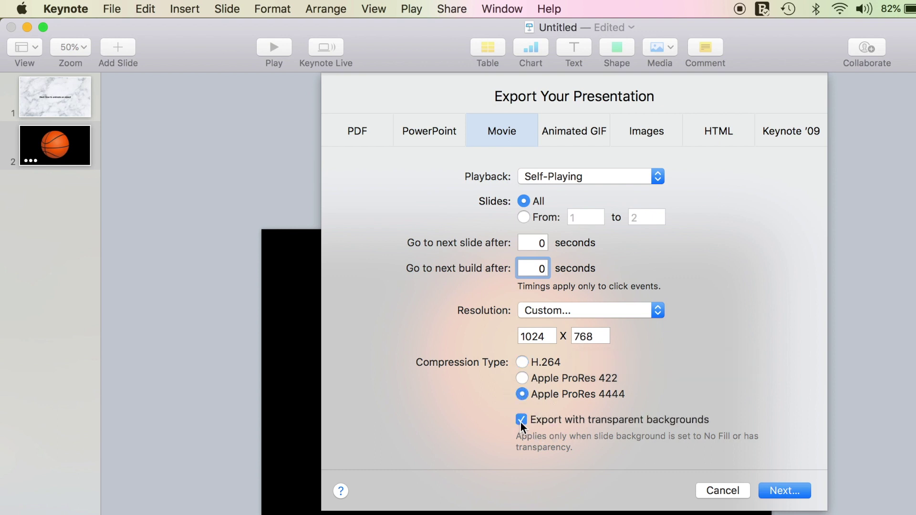
click(790, 489)
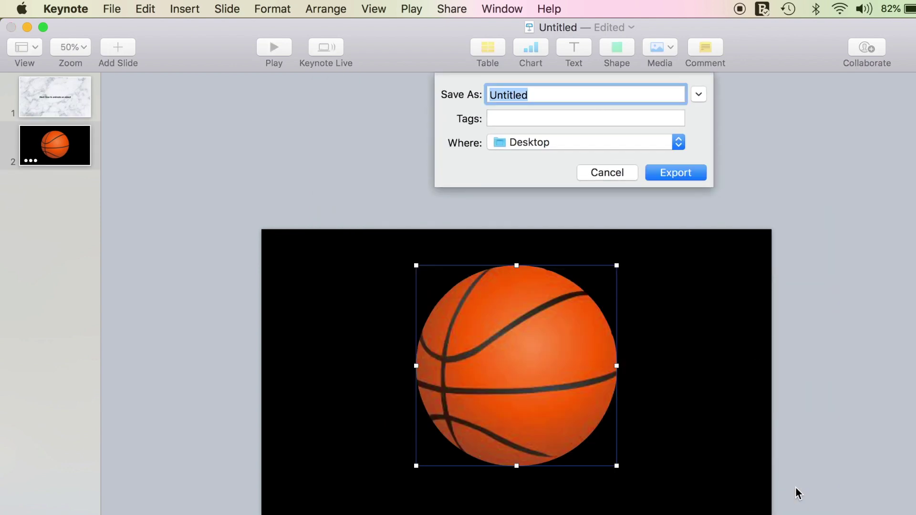
text(bball example recording)
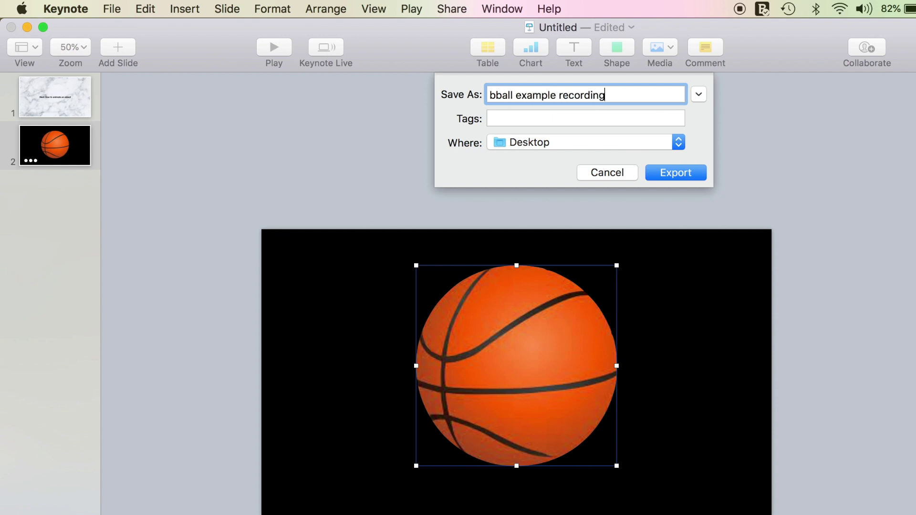
key(Return)
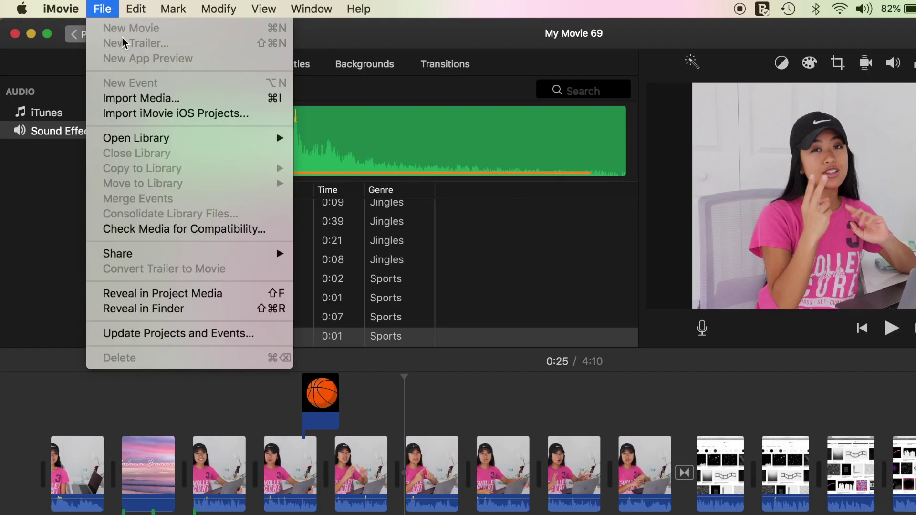
Make the basketball clip a picture-in-picture overlay and drag its corner to enlarge the inset.
click(122, 97)
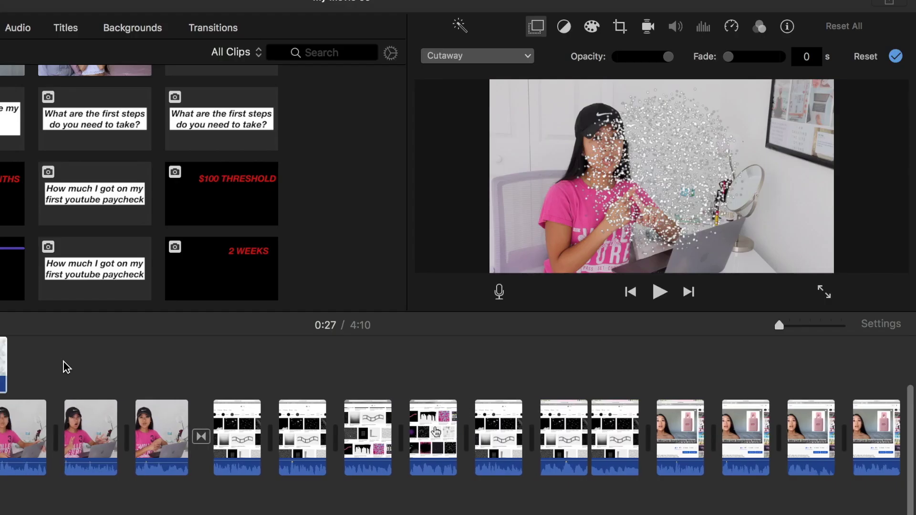
scroll(66, 368, left, 3)
click(24, 364)
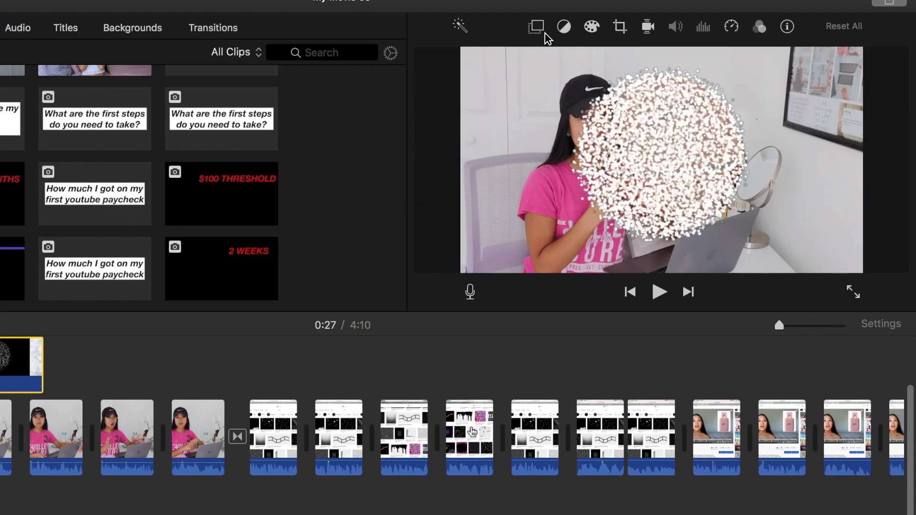
click(537, 27)
click(525, 56)
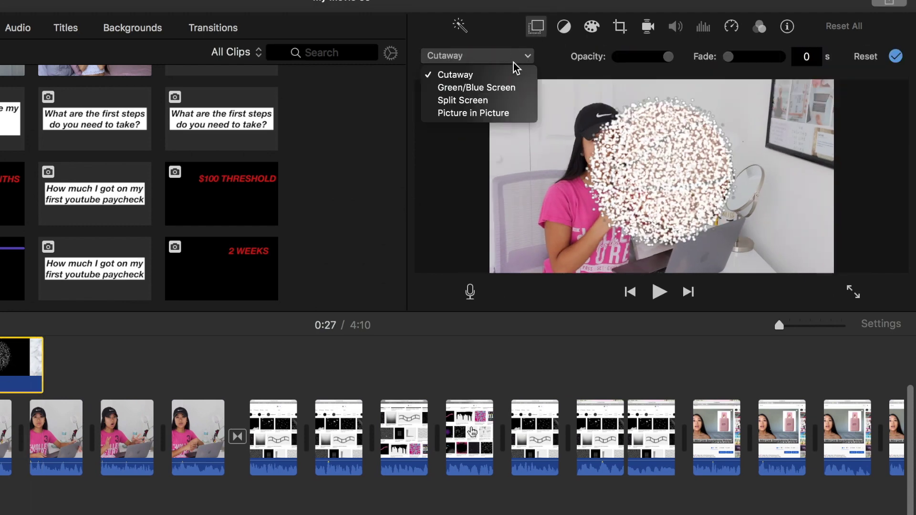
click(508, 113)
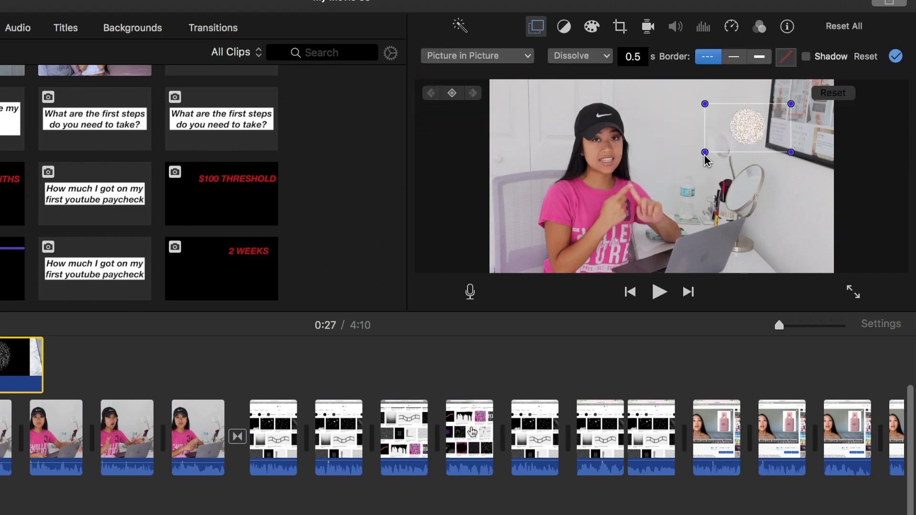
drag(704, 153, 632, 220)
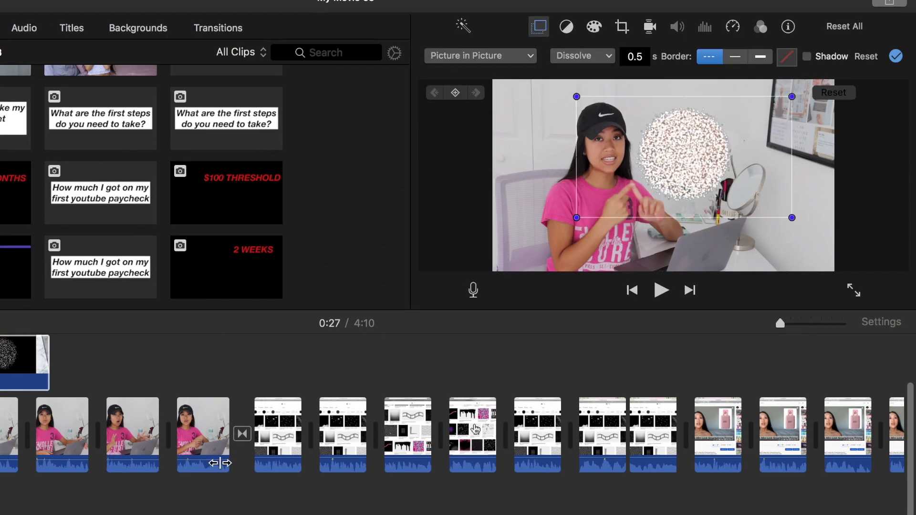
Play the video from just before the overlay to preview the inset, then pause.
scroll(238, 451, left, 5)
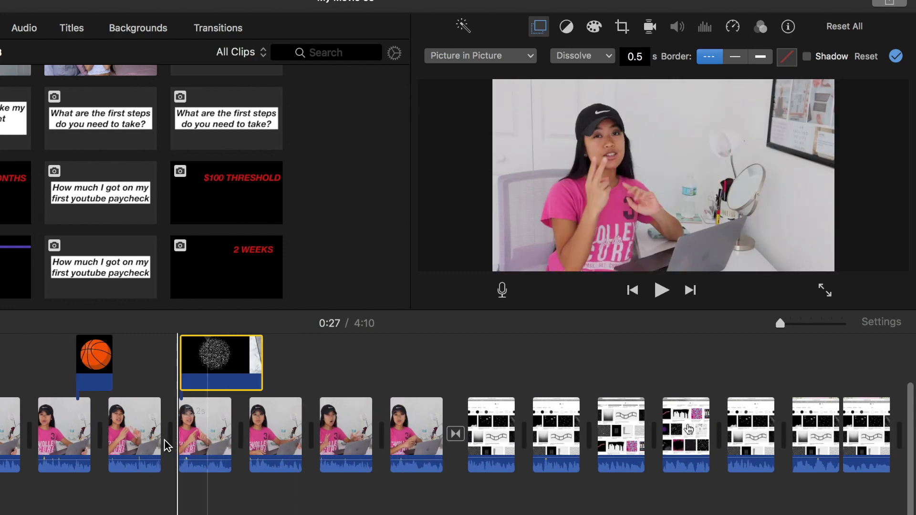
click(153, 445)
key(space)
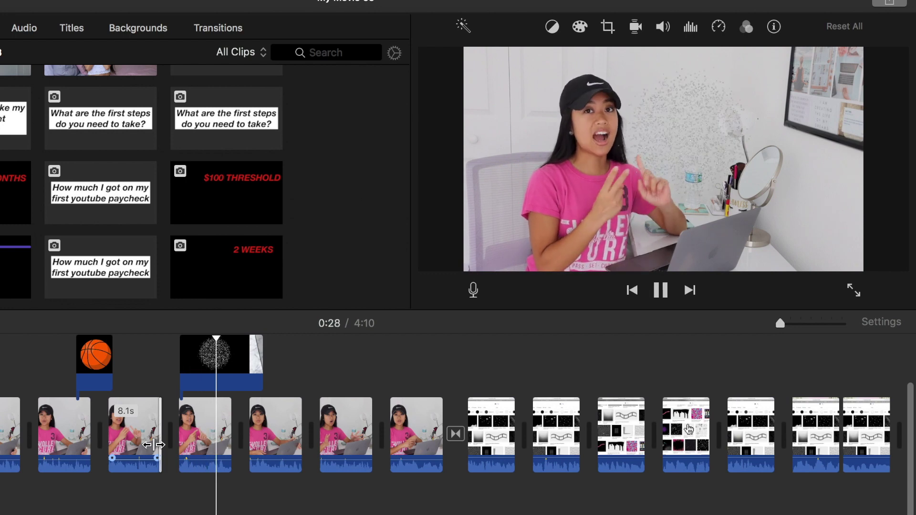
key(space)
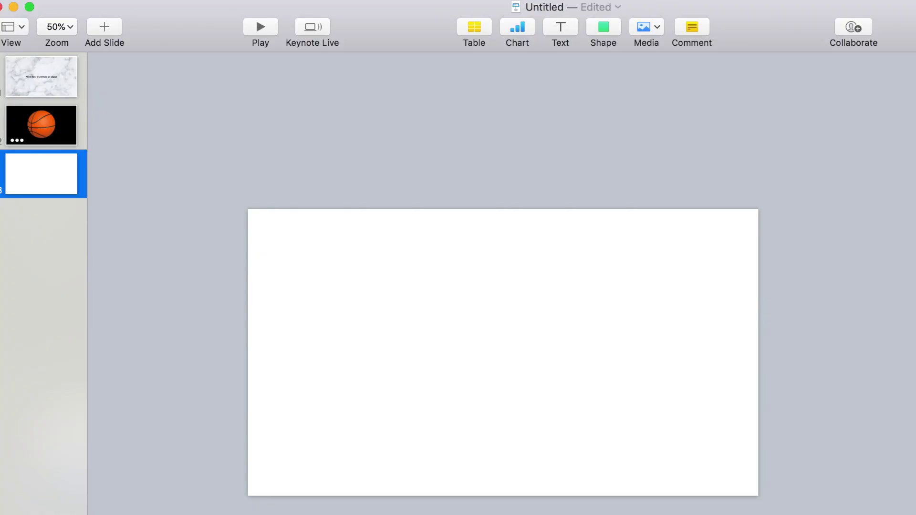
Add a new text box to the slide reading 'Be Blessed'.
click(569, 34)
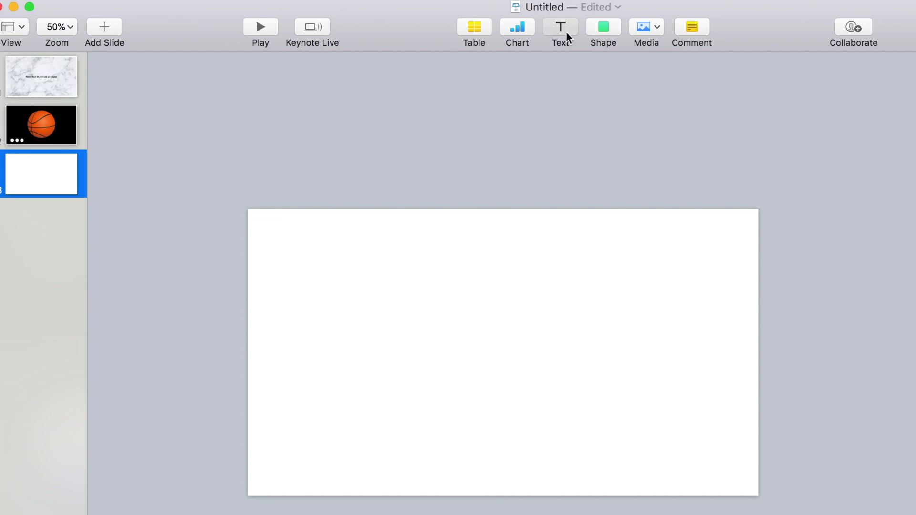
double_click(503, 352)
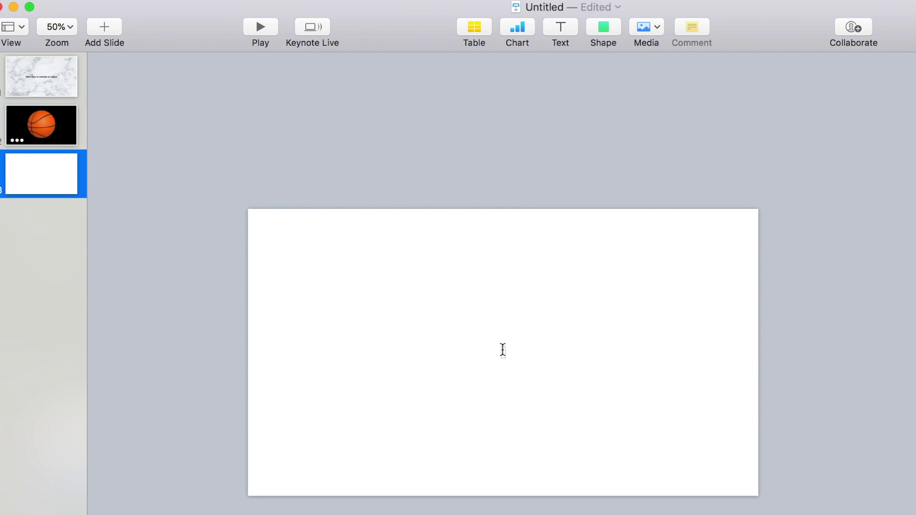
text(Be Blessed)
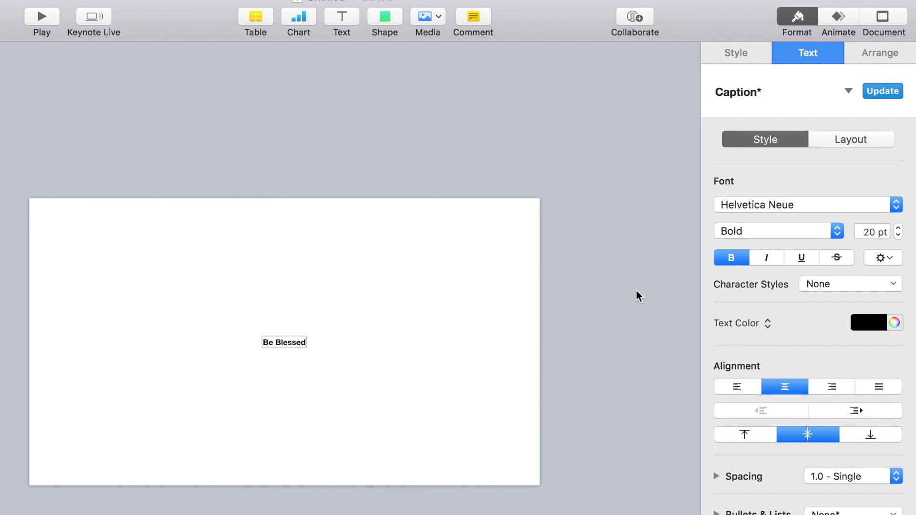
Make 'Be Blessed' Helvetica Neue Bold Italic and raise its size to about 153 pt.
click(748, 204)
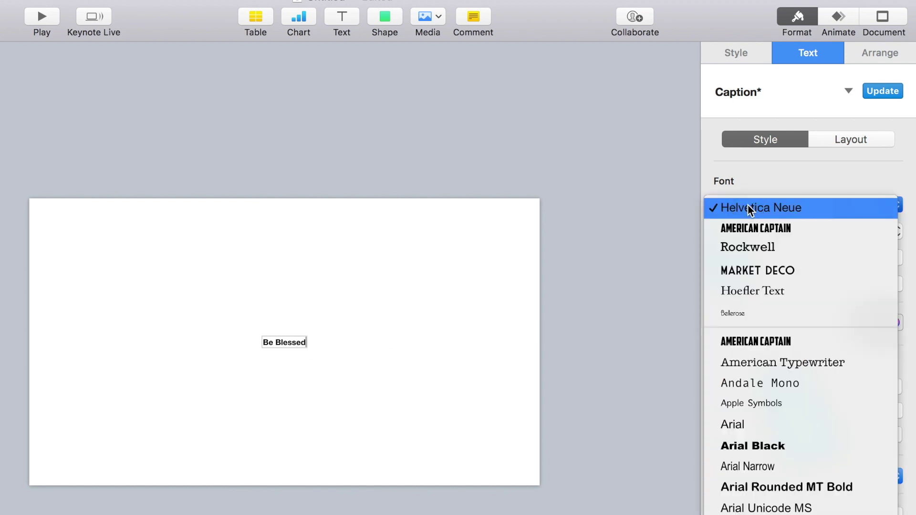
click(748, 204)
click(748, 234)
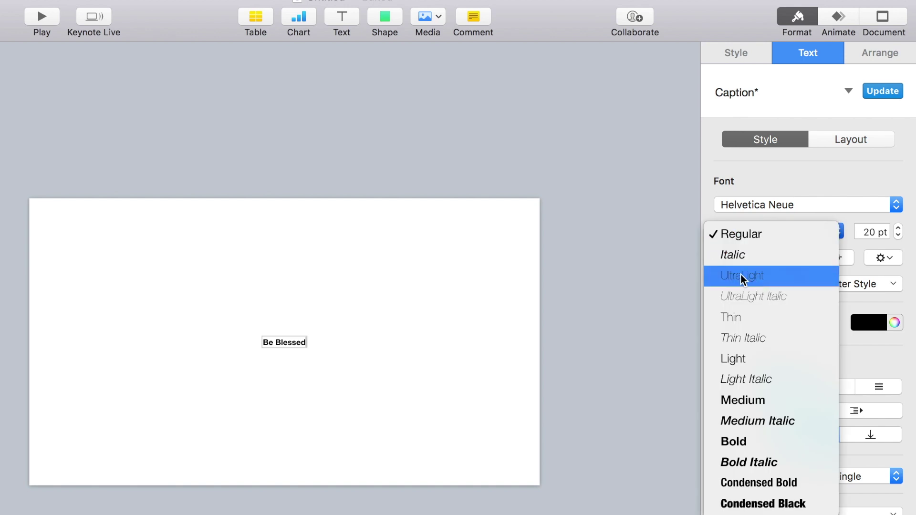
click(756, 465)
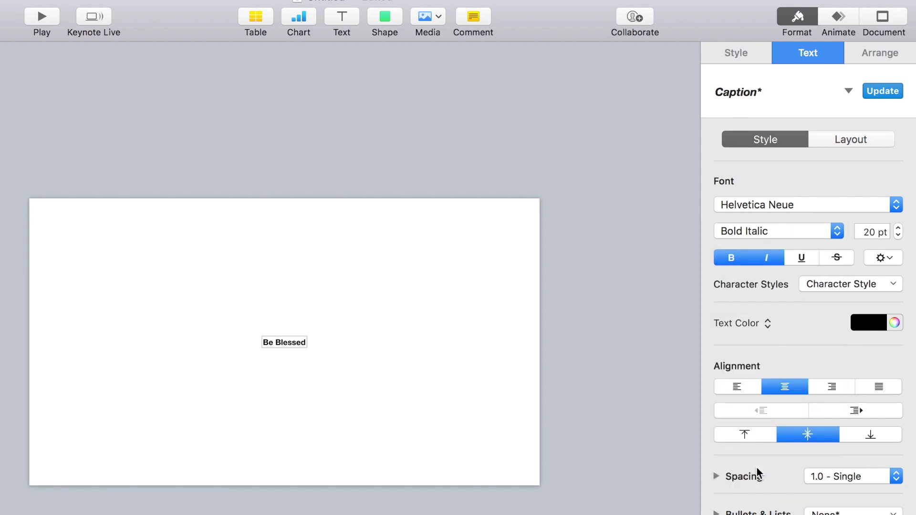
triple_click(295, 343)
click(752, 234)
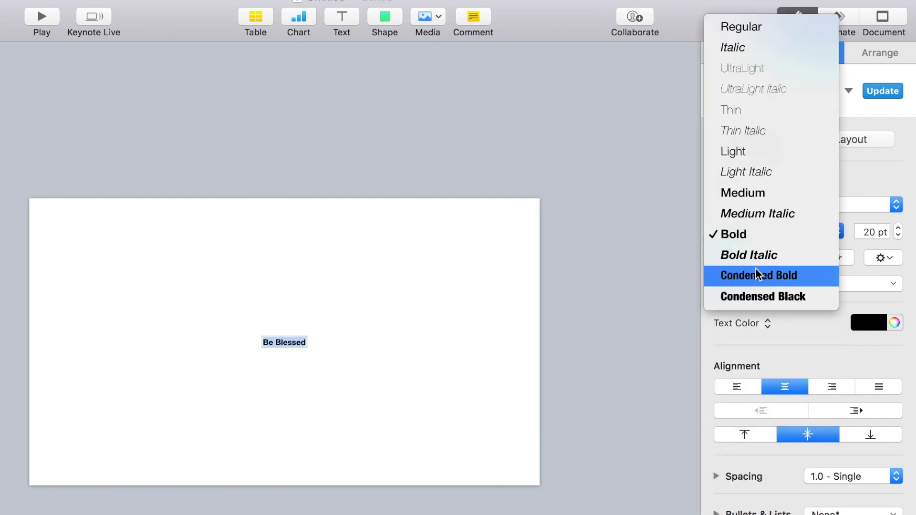
click(751, 256)
click(898, 230)
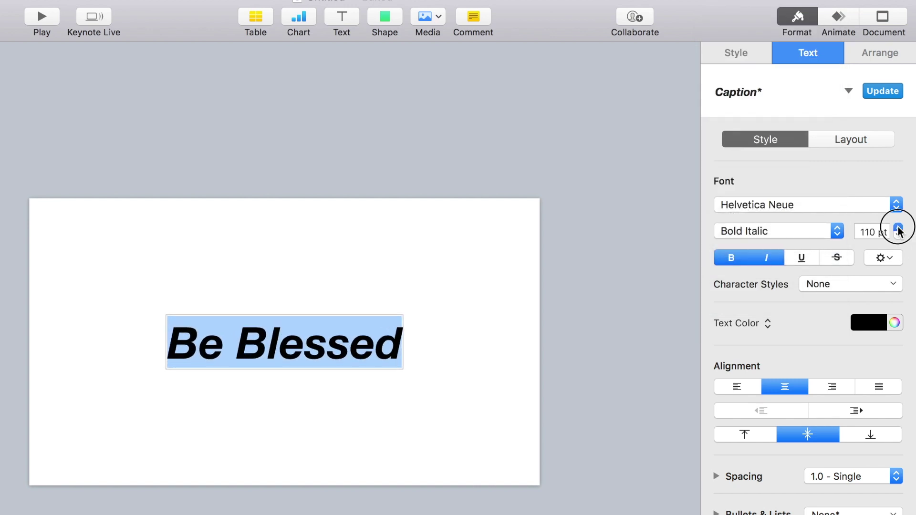
click(899, 229)
click(899, 230)
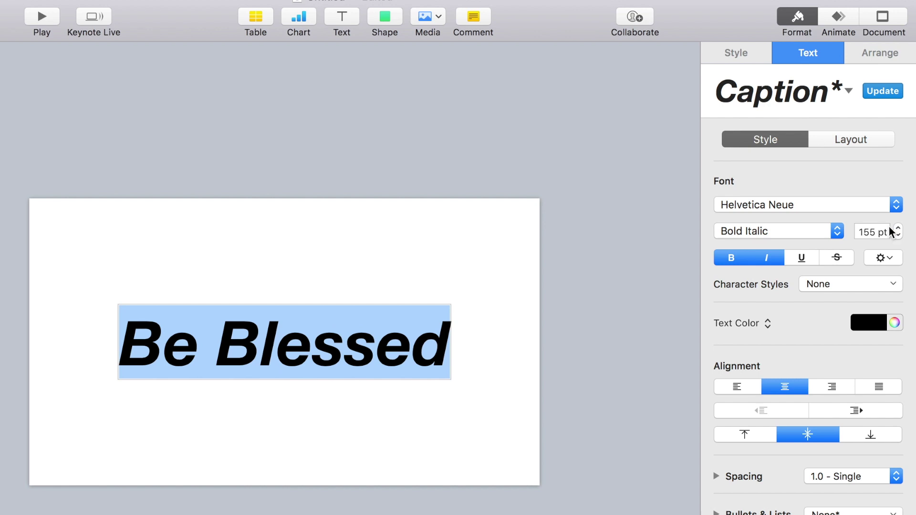
Give the text box a white fill and a thick black border.
click(494, 284)
double_click(371, 345)
key(super+a)
click(741, 56)
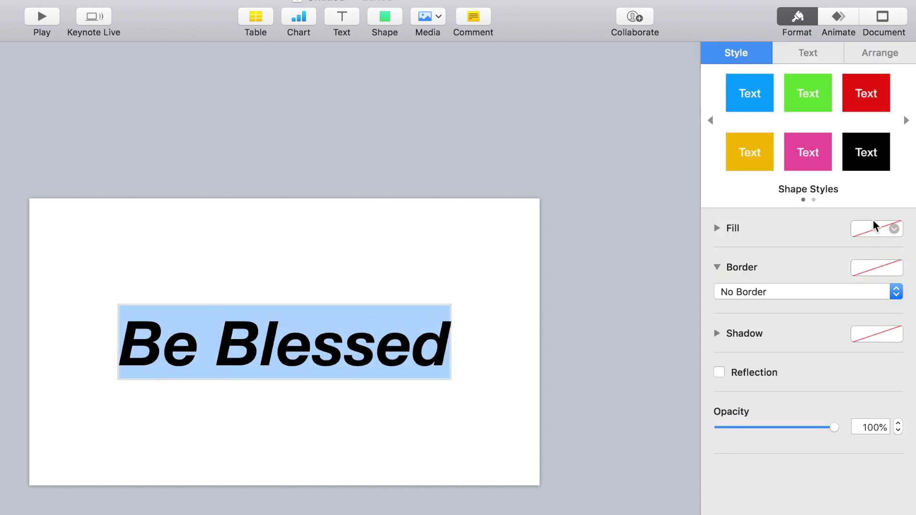
click(873, 222)
click(736, 376)
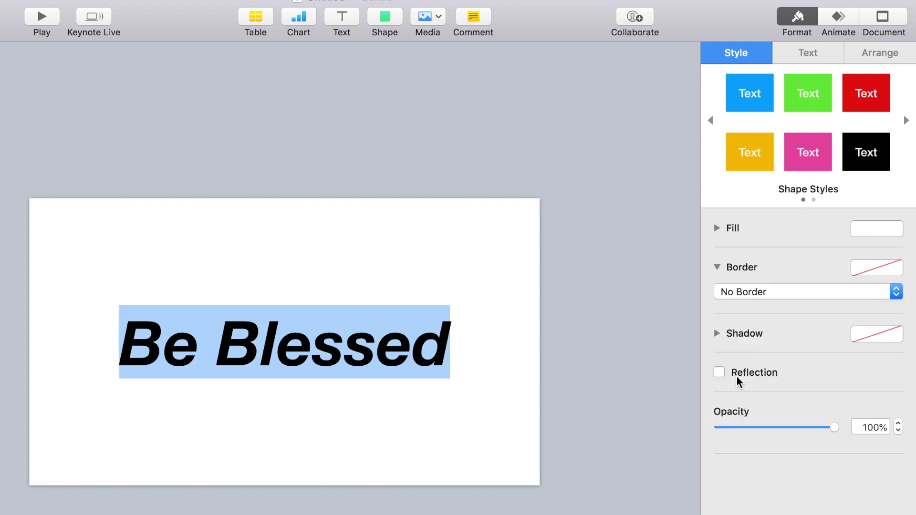
click(869, 270)
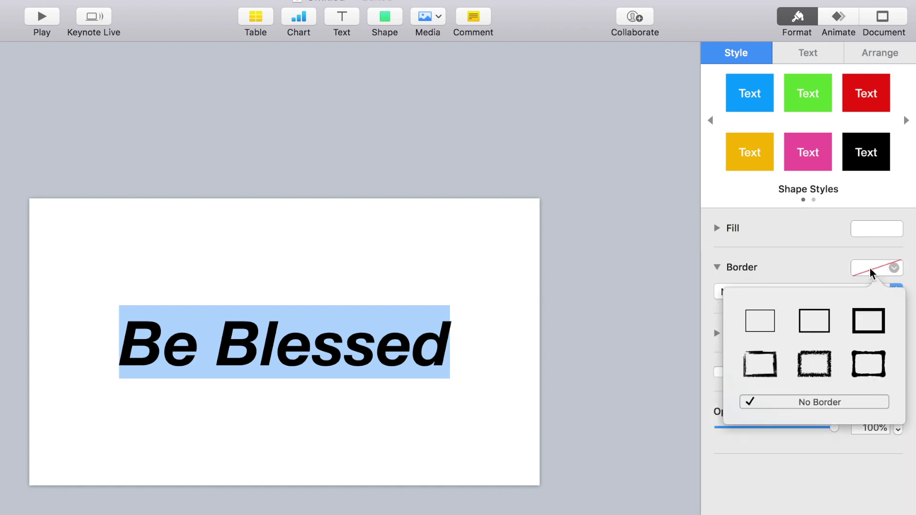
click(868, 322)
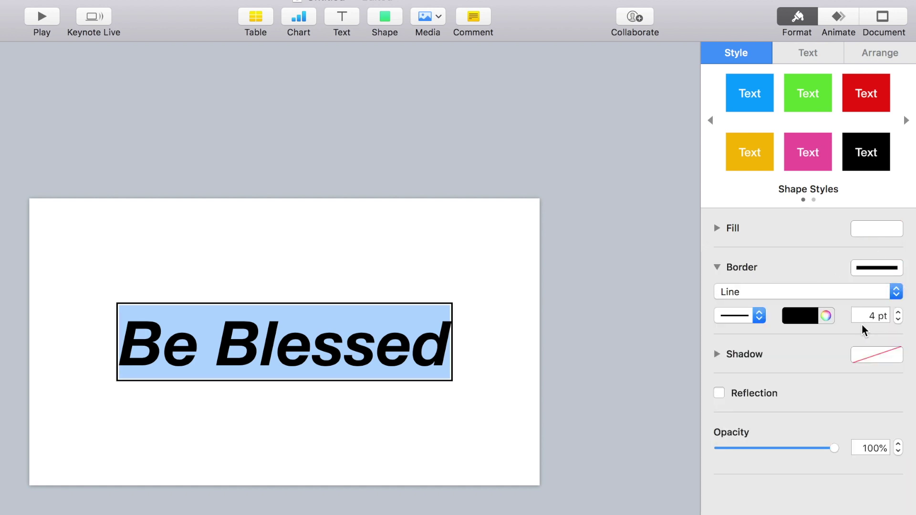
click(466, 260)
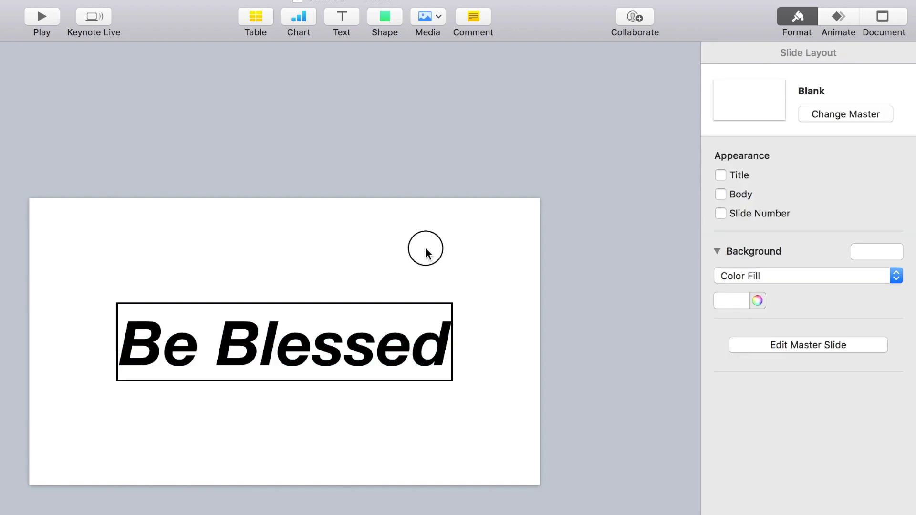
Set the slide background colour fill opacity to 20%.
click(757, 301)
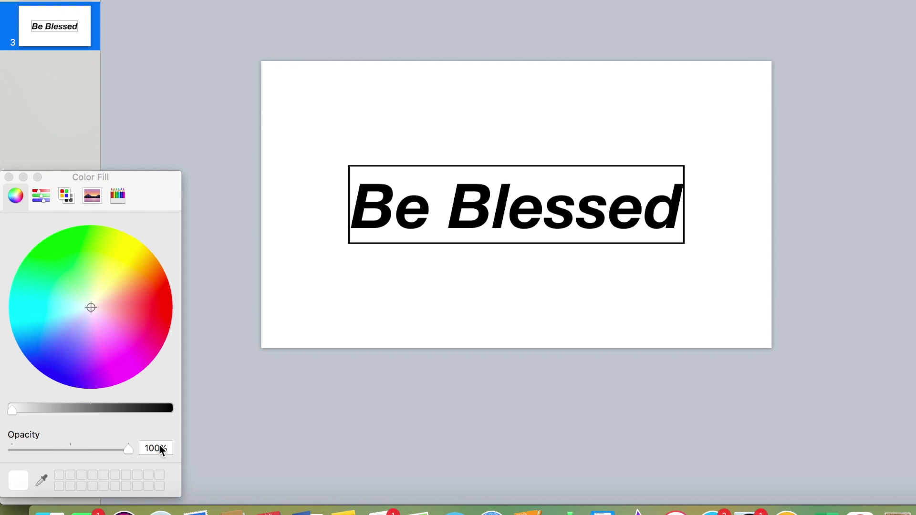
click(151, 448)
text(20)
key(Return)
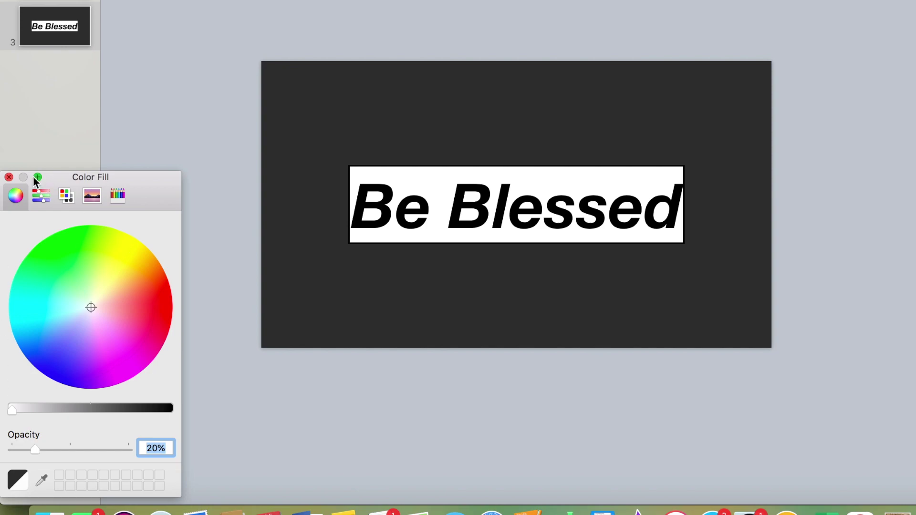
click(9, 178)
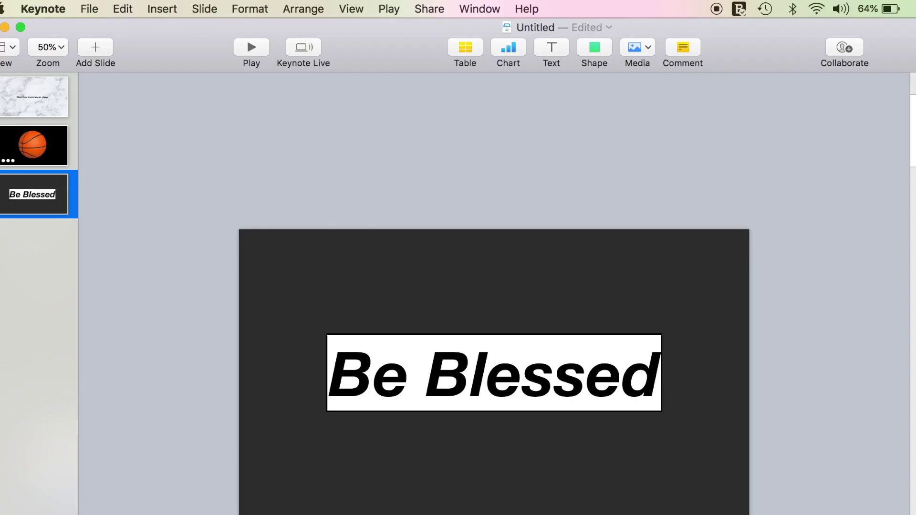
Export the slides as images in PNG format with transparent backgrounds.
click(94, 5)
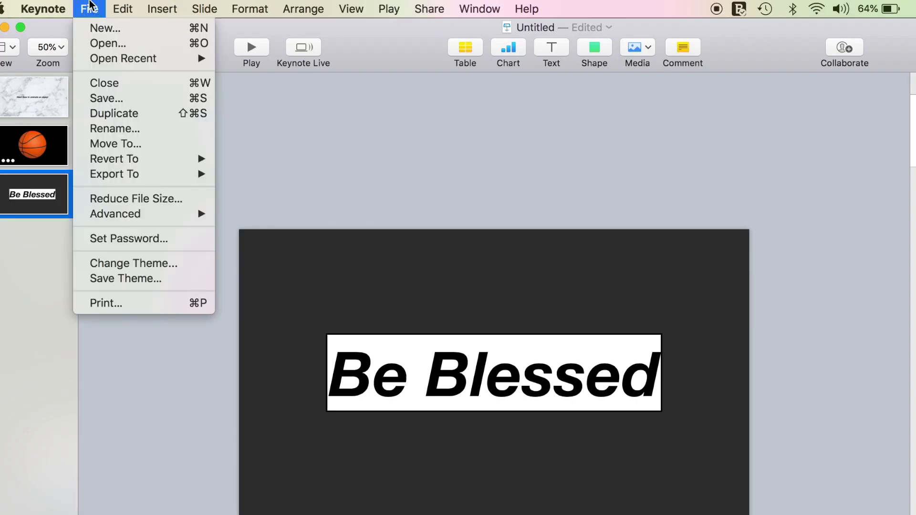
mouse_move(143, 175)
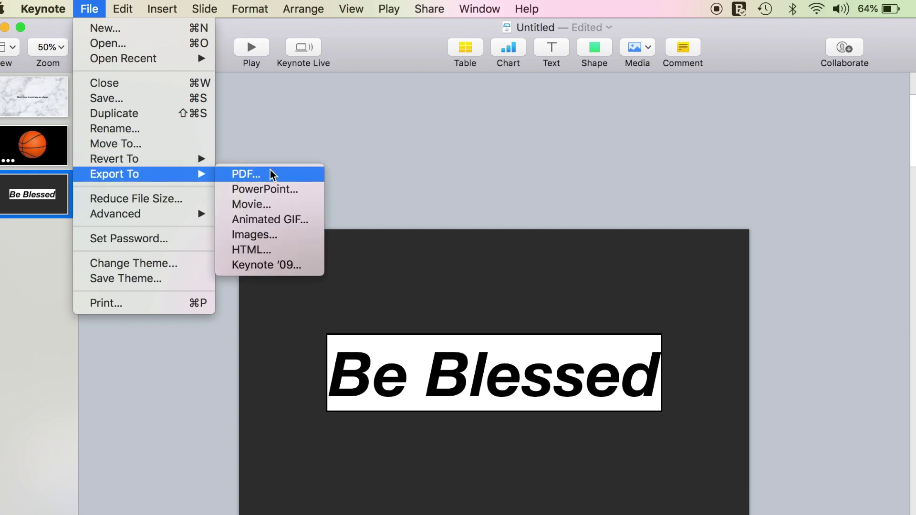
click(285, 235)
click(502, 236)
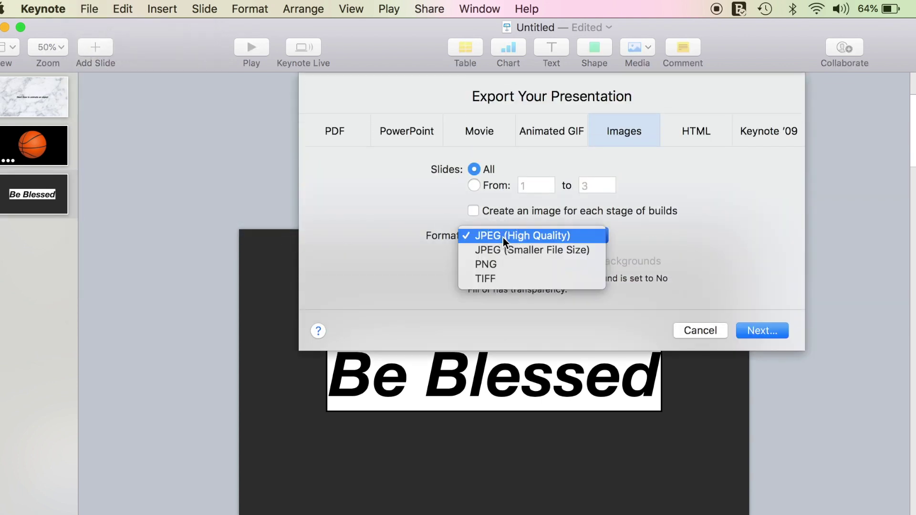
click(496, 263)
key(Escape)
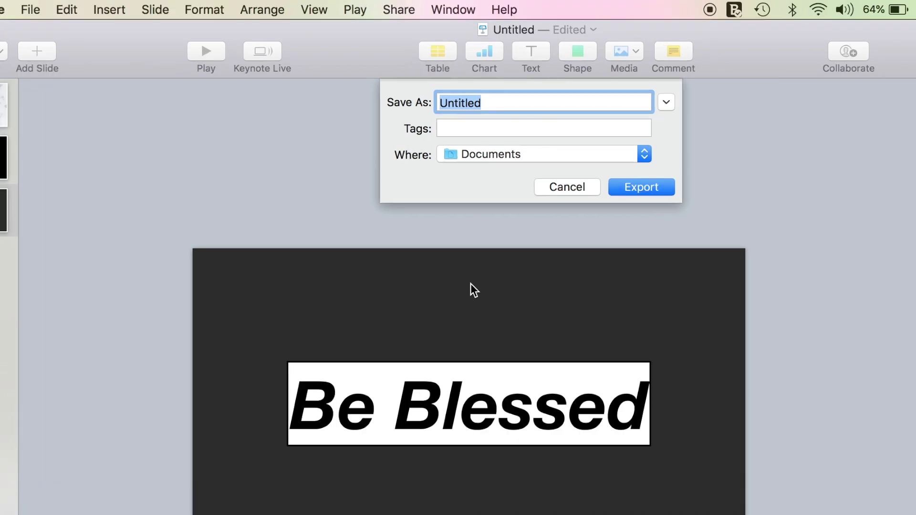
Name the export 'bb', save it to the Desktop and export.
text(bb)
click(544, 154)
click(497, 292)
key(Return)
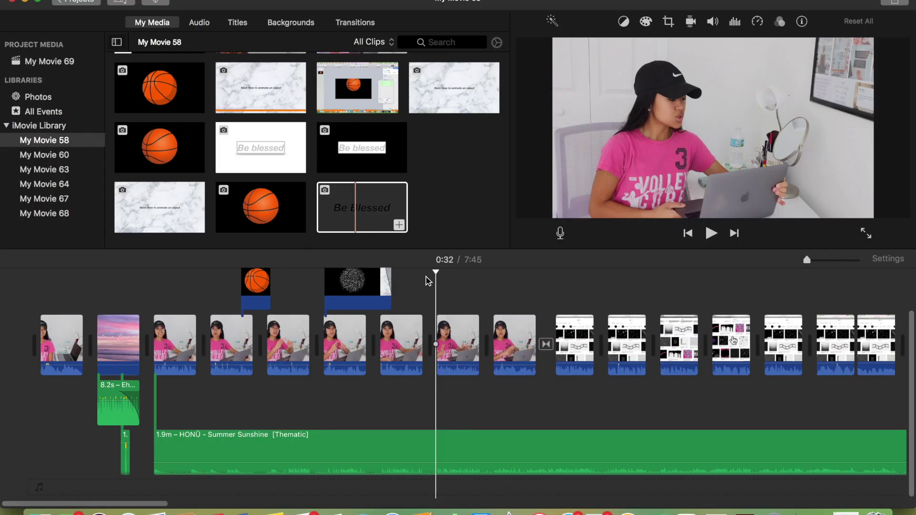
Place the Be Blessed image over the video, try an enlarged picture-in-picture, then apply it as Cutaway.
drag(375, 210, 439, 290)
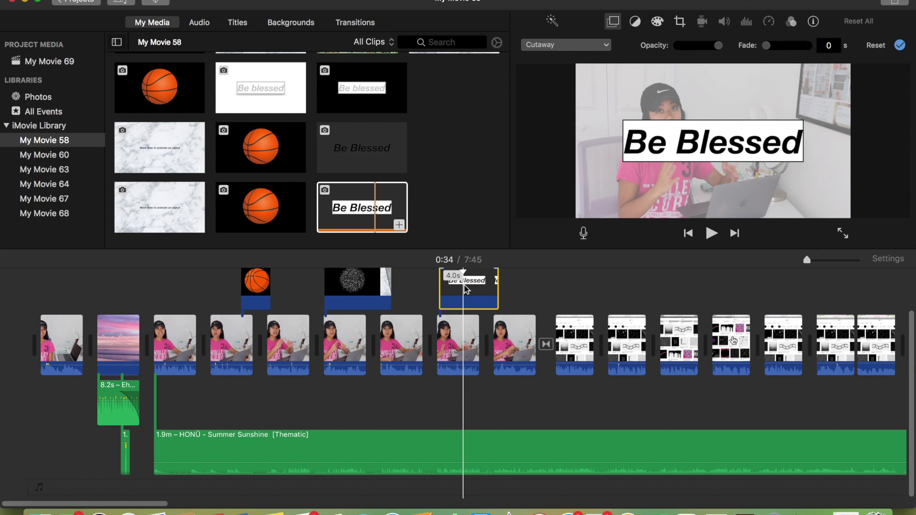
click(576, 45)
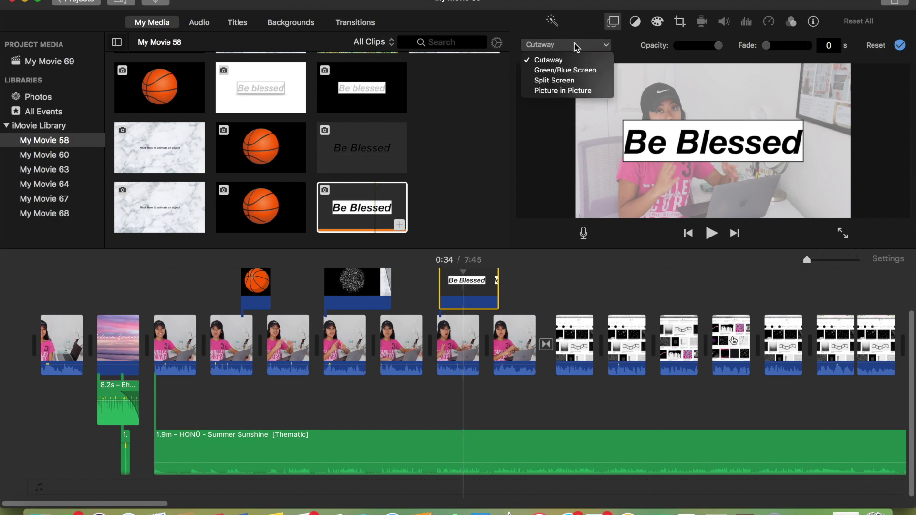
click(576, 91)
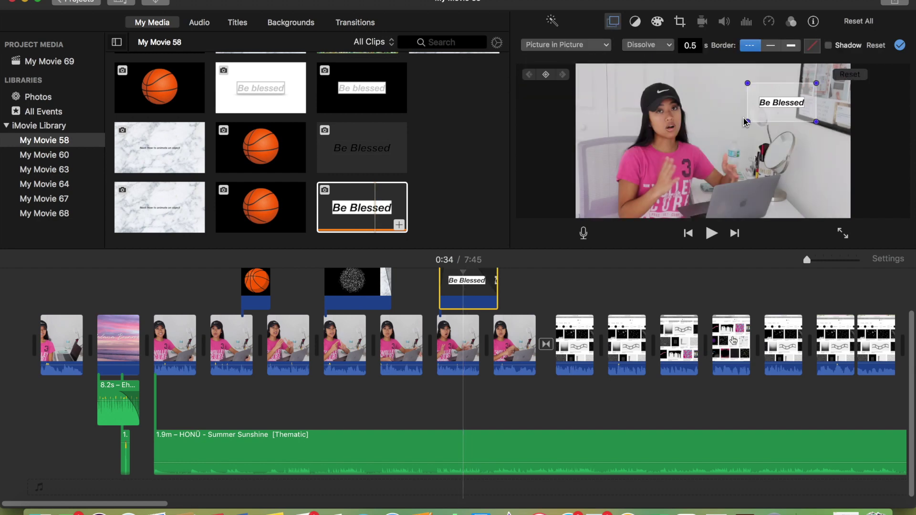
drag(747, 122, 643, 109)
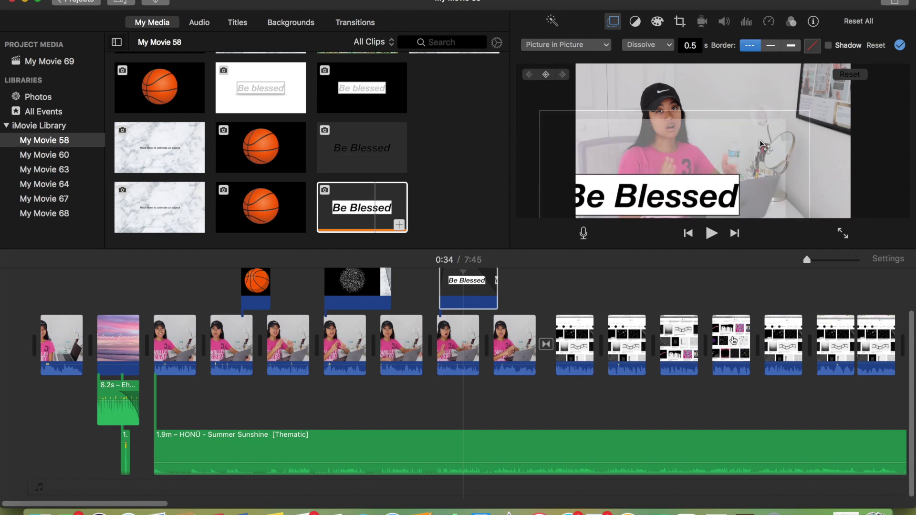
click(587, 45)
click(583, 61)
click(899, 45)
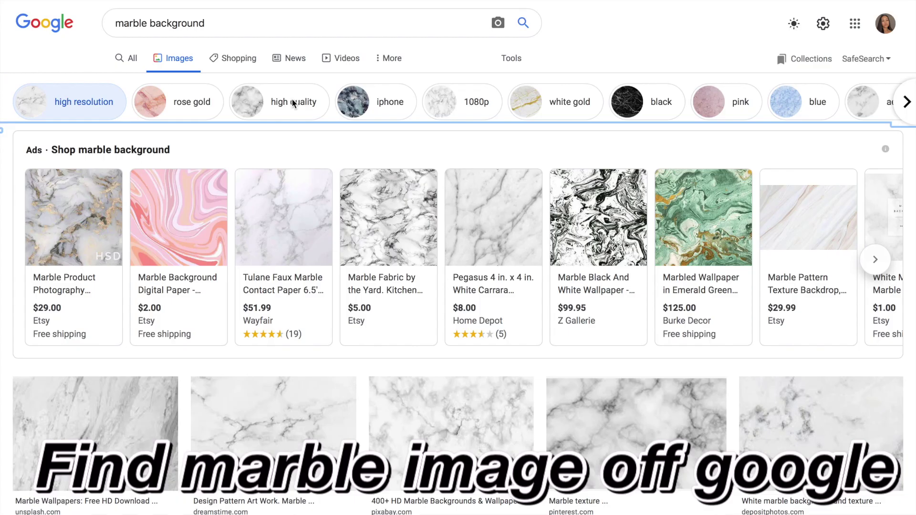
Filter to high-quality results and copy a Freepik white marble image from its preview.
click(292, 101)
scroll(273, 126, down, 3)
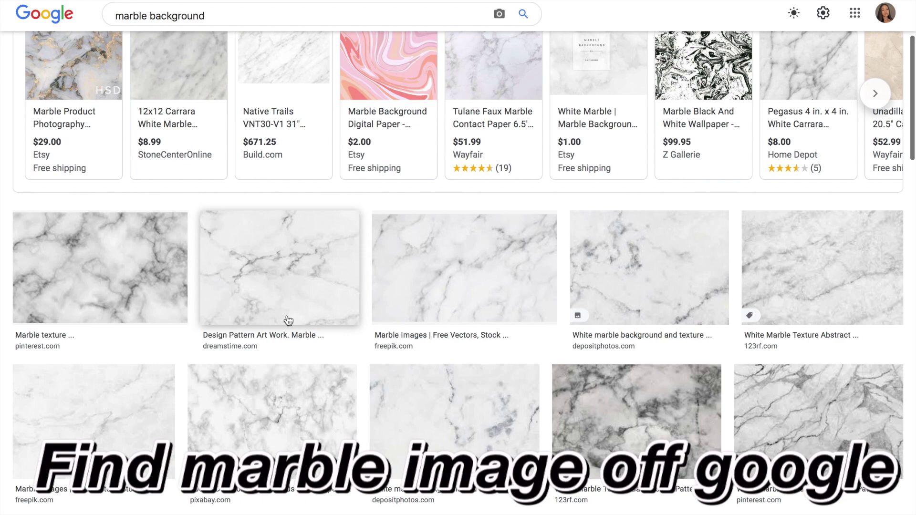
scroll(288, 320, down, 3)
scroll(143, 238, down, 1)
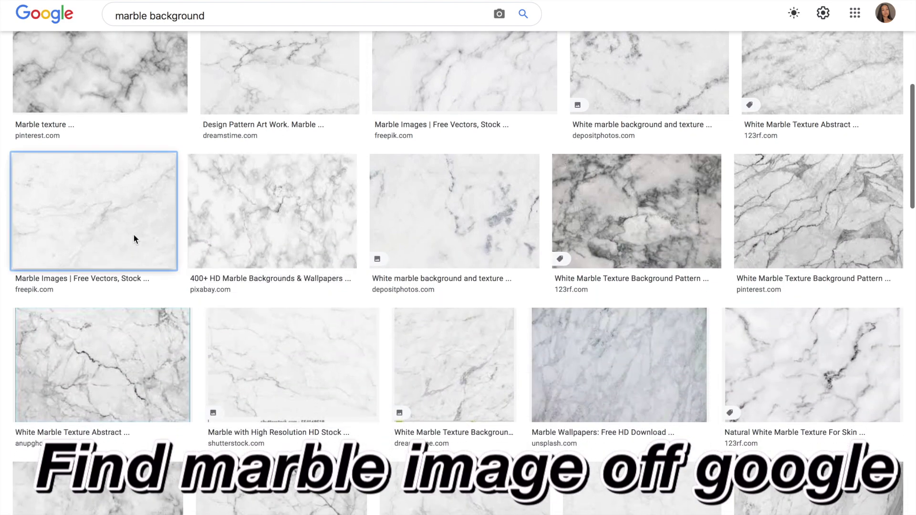
click(134, 235)
right_click(700, 226)
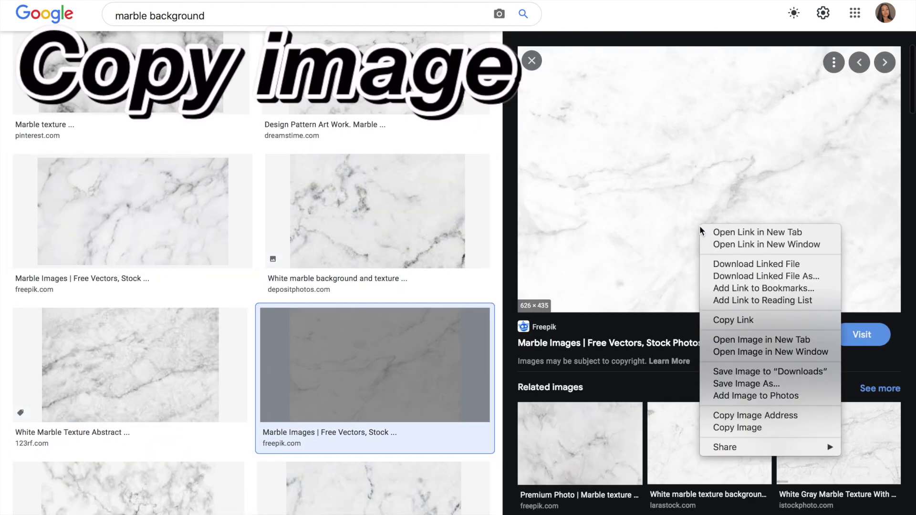
click(720, 428)
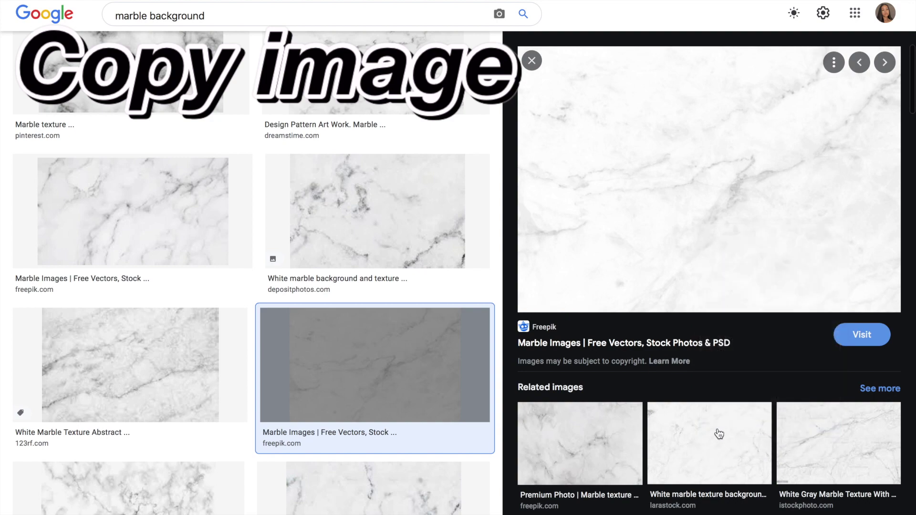
Paste the marble image into Keynote and stretch it to cover the whole slide.
click(480, 507)
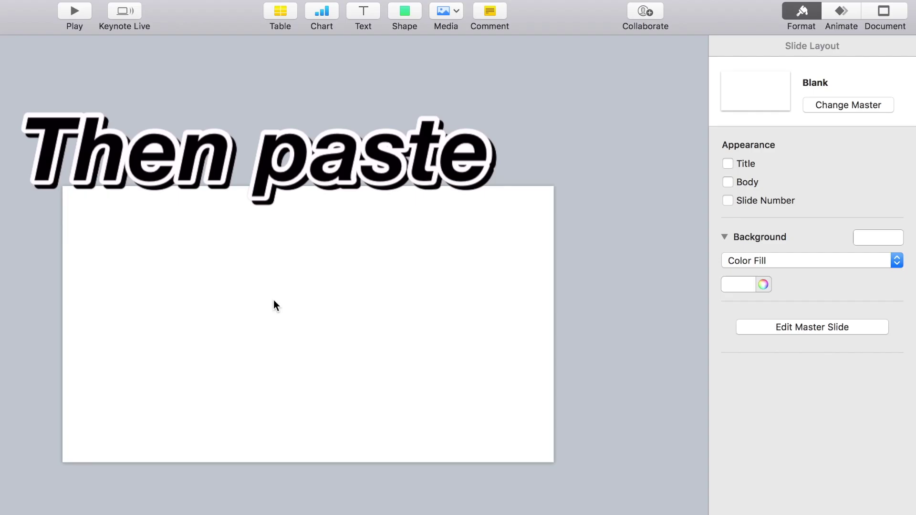
key(super+v)
drag(288, 321, 165, 266)
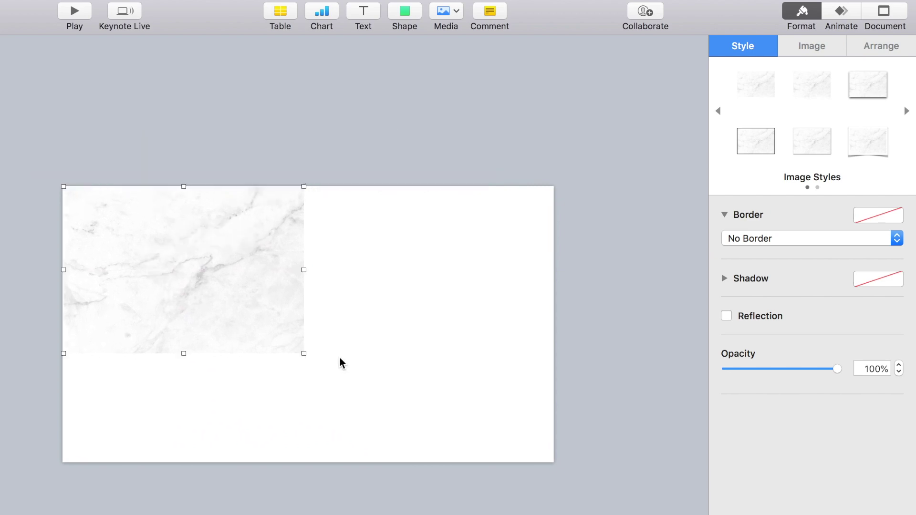
drag(304, 353, 556, 507)
click(378, 112)
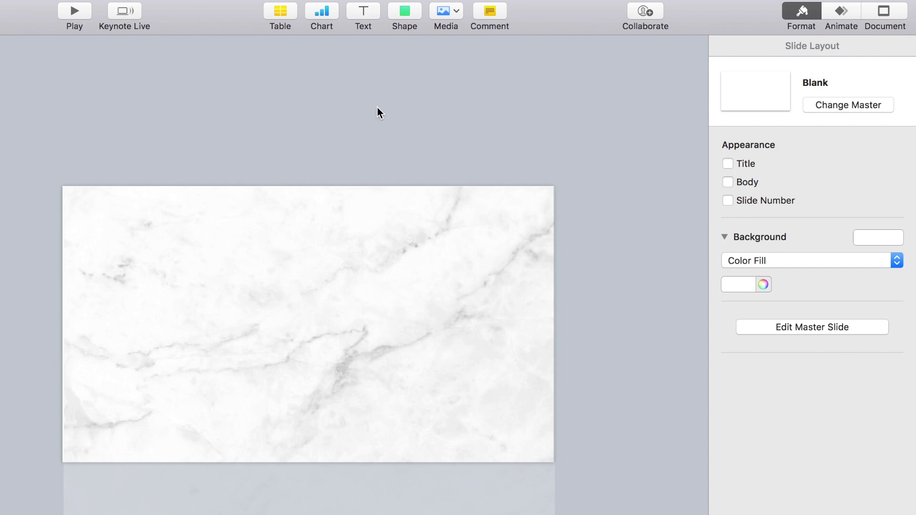
Add a 'Marble Background' text box in Helvetica Neue Bold Italic, enlarged to 41 pt.
click(362, 19)
double_click(308, 326)
key(BackSpace)
text(Marble)
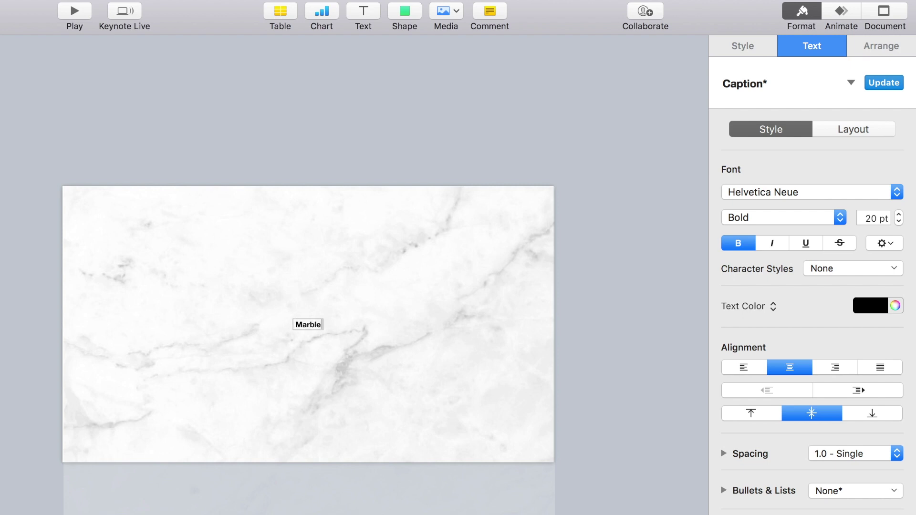
text( Background)
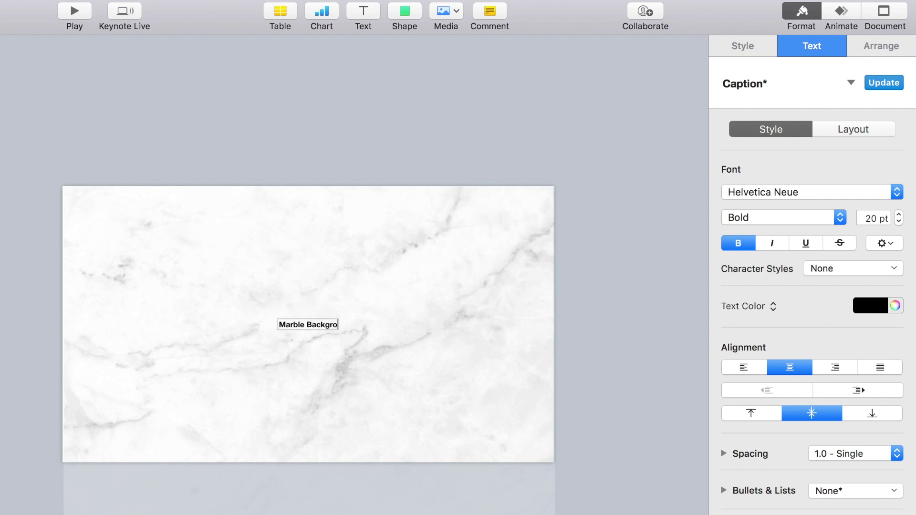
triple_click(310, 325)
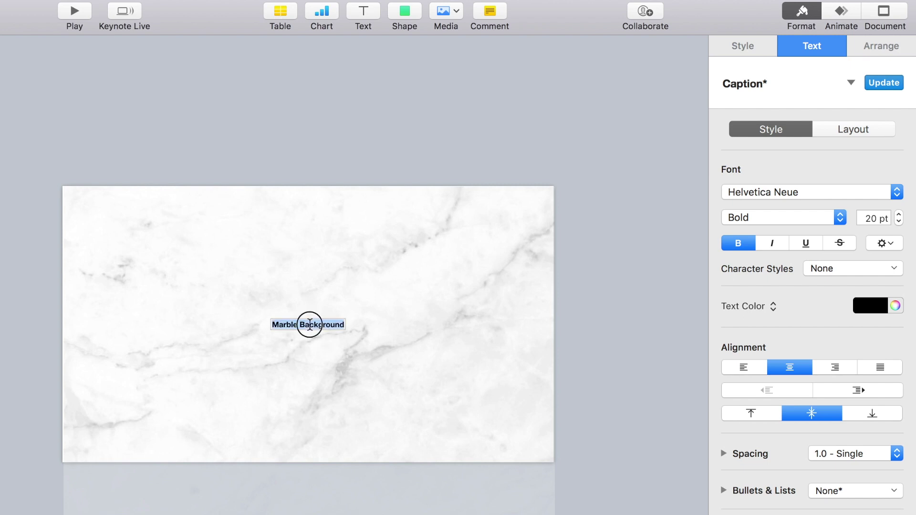
click(743, 192)
click(743, 191)
click(752, 219)
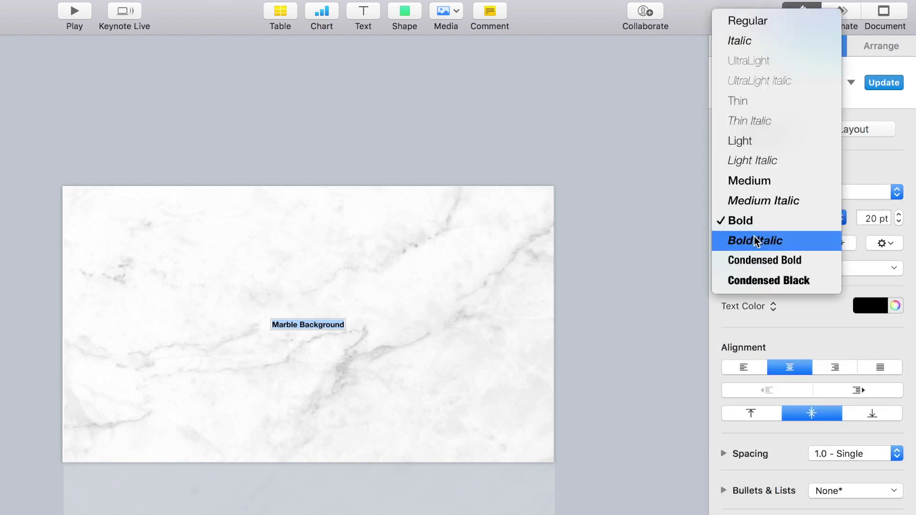
click(754, 238)
click(899, 215)
mouse_move(899, 217)
mouse_down()
mouse_move(897, 237)
mouse_move(897, 223)
mouse_up()
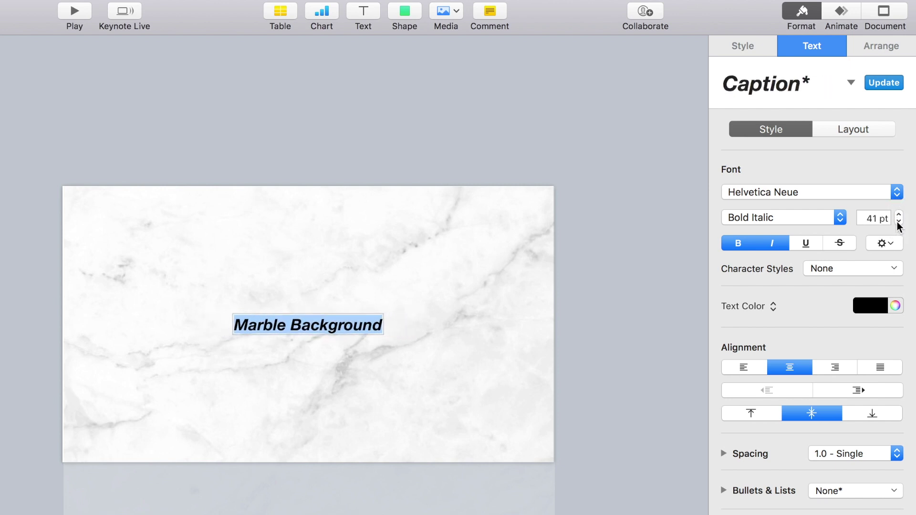
click(477, 237)
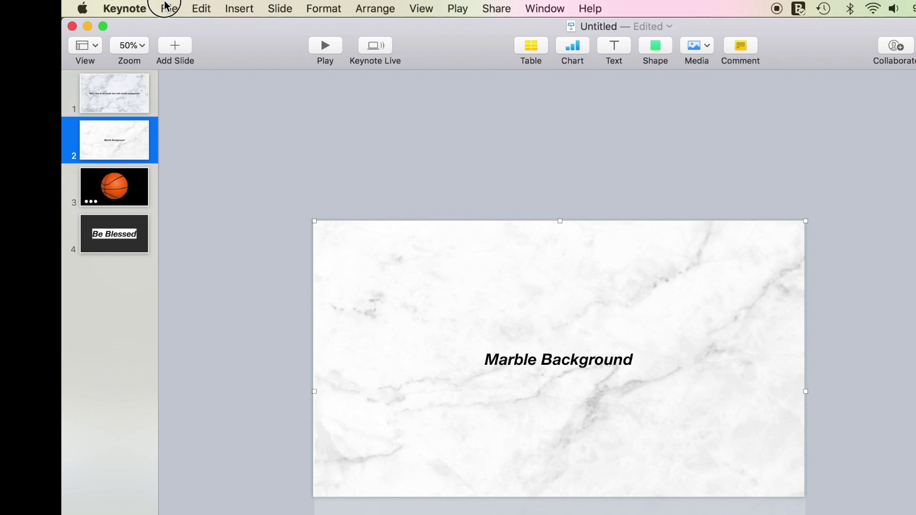
Export the slides as images named 'mb' to the Desktop, then switch to iMovie.
click(168, 8)
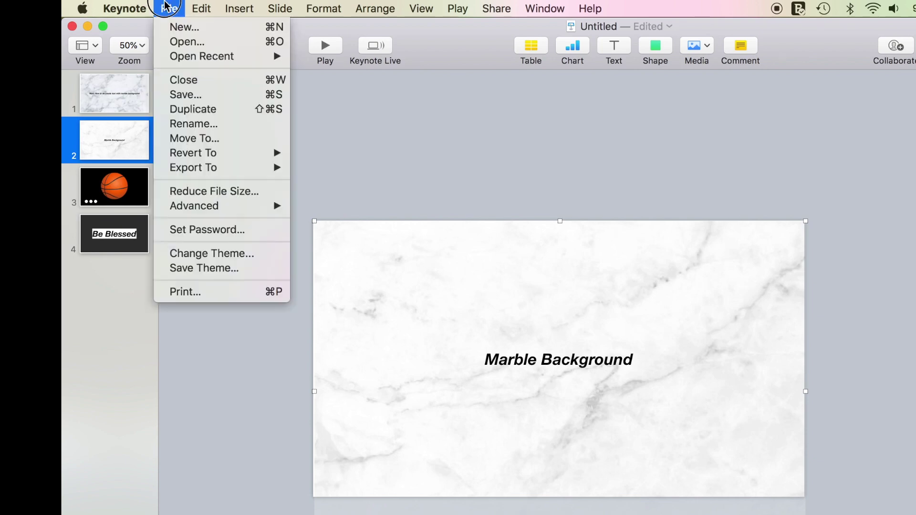
mouse_move(221, 172)
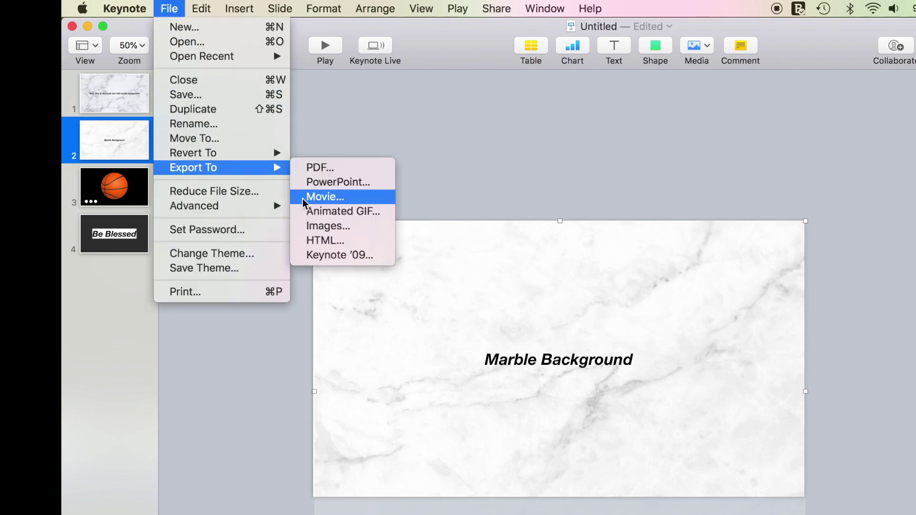
click(308, 228)
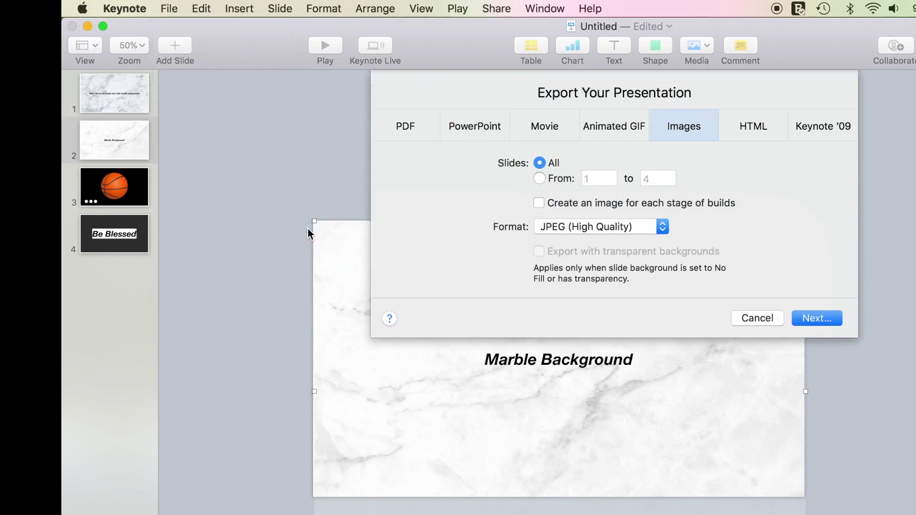
key(Escape)
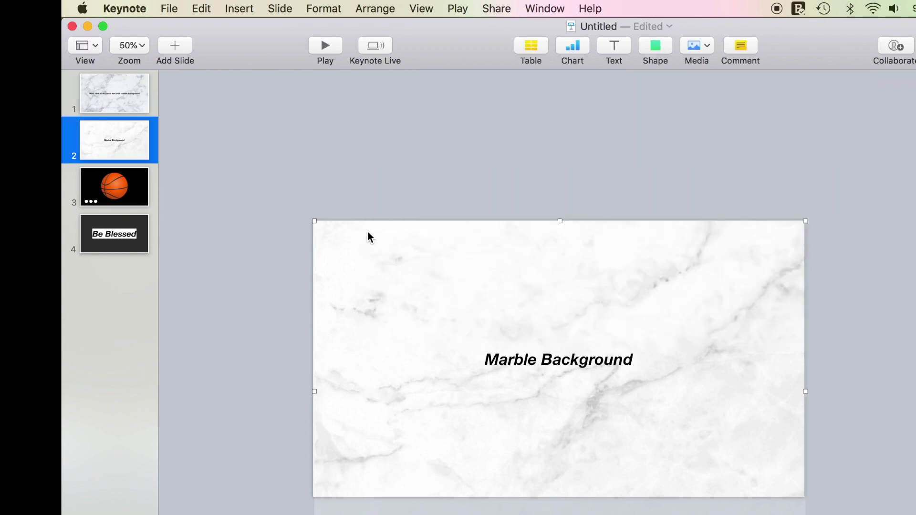
text(mb)
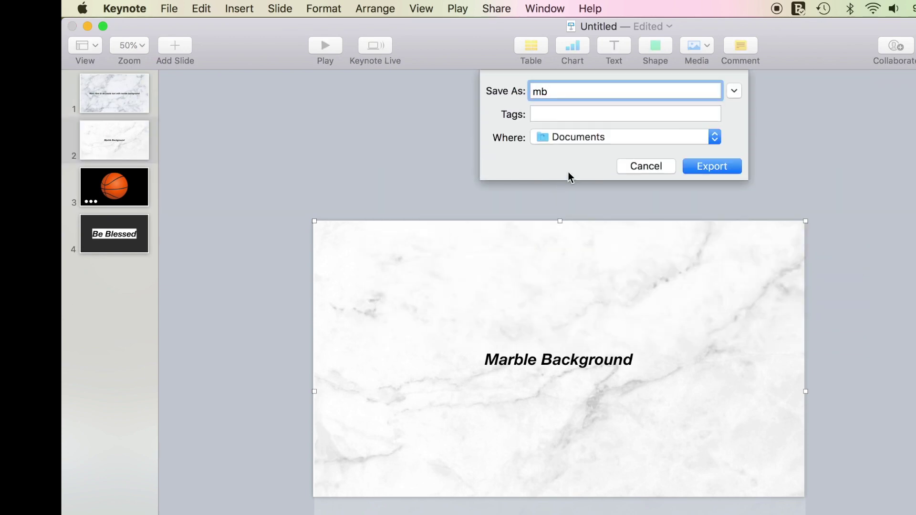
click(586, 138)
click(587, 260)
key(Return)
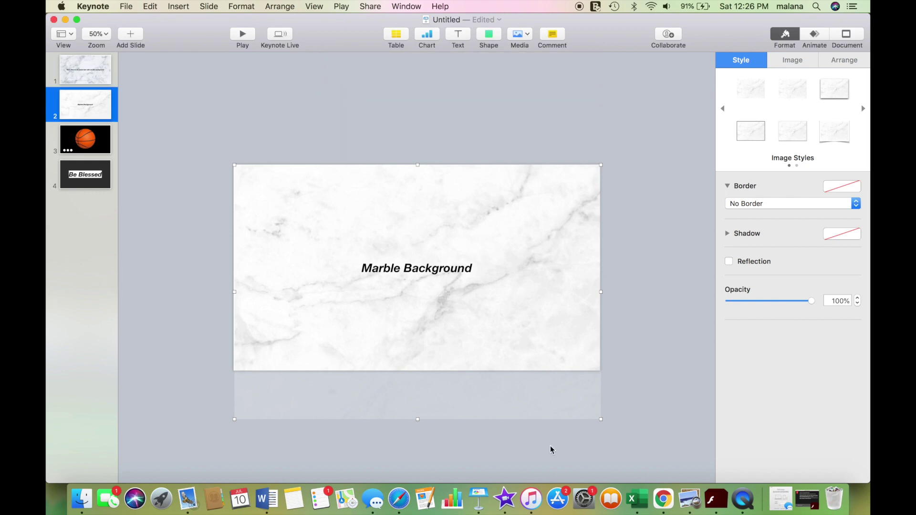
click(506, 498)
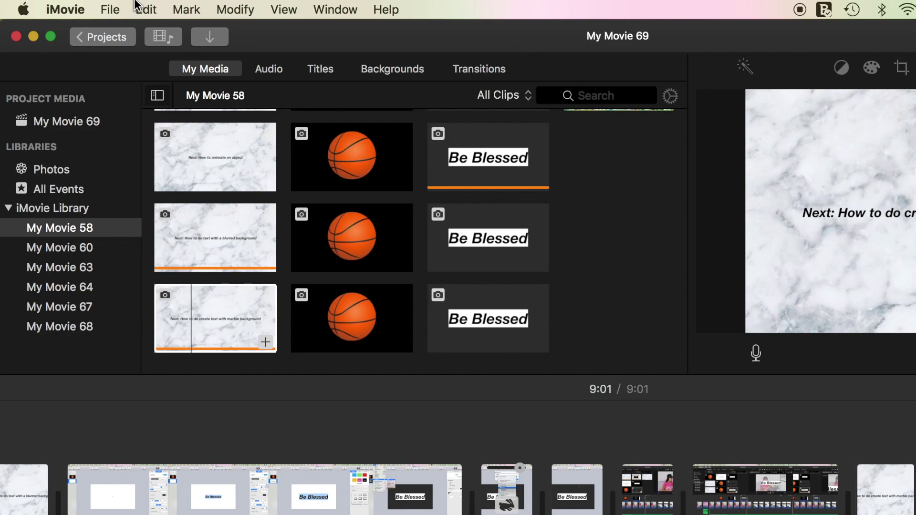
Import the exported slide images and add the Marble Background clip to the end of the timeline.
click(111, 9)
click(125, 105)
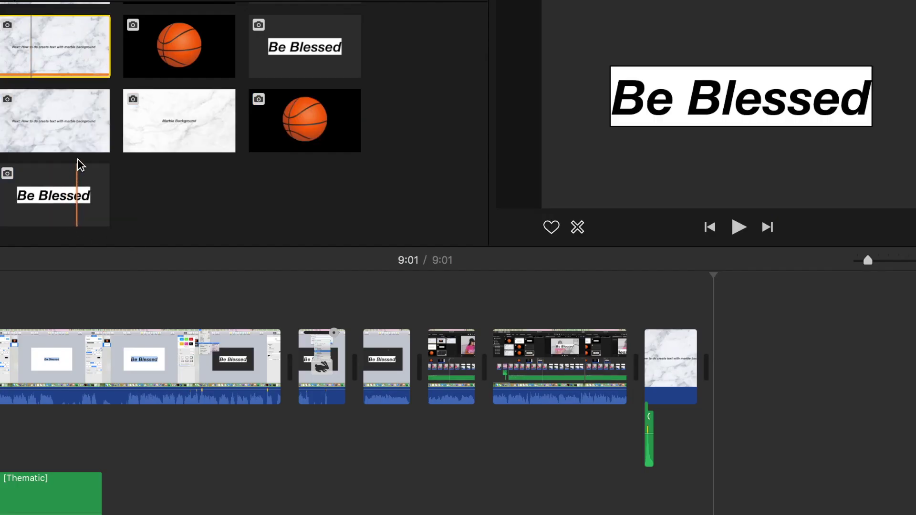
drag(159, 122, 752, 399)
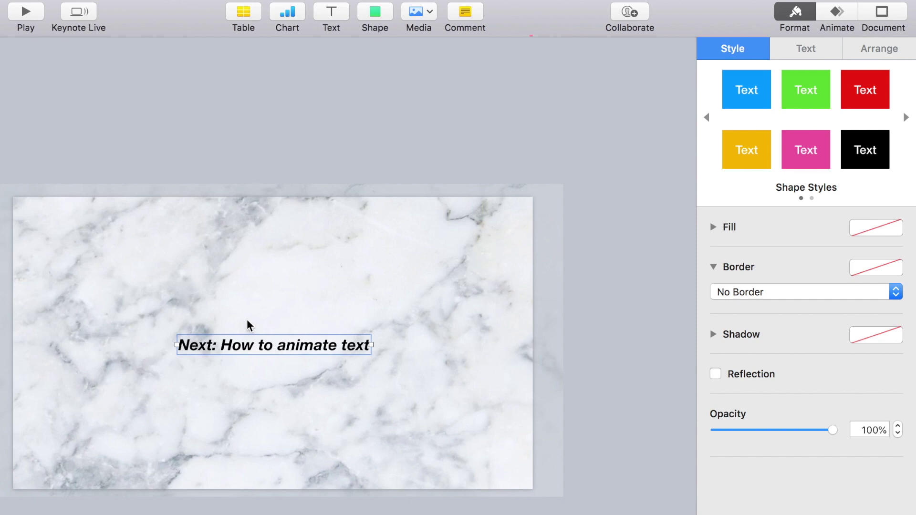
Give the 'Next: How to animate text' line a Confetti build-in at 1.00 s duration.
triple_click(236, 344)
click(840, 13)
click(735, 46)
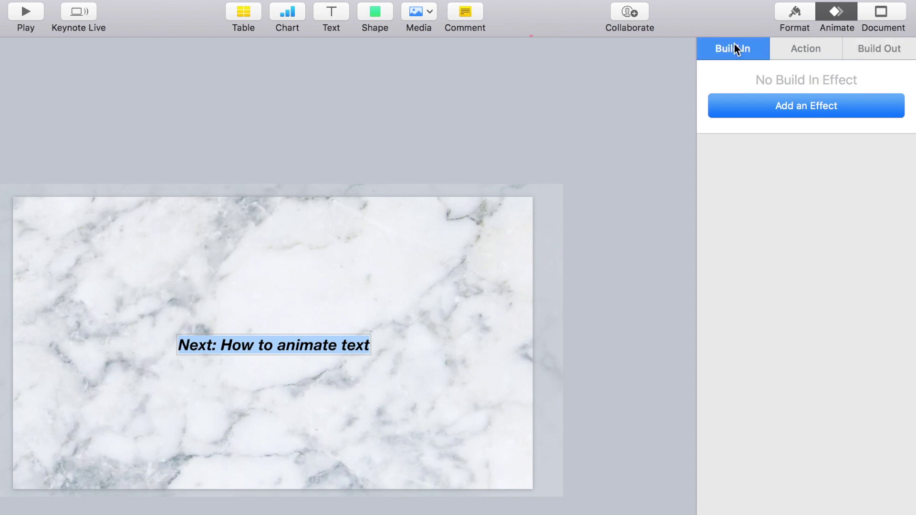
click(757, 108)
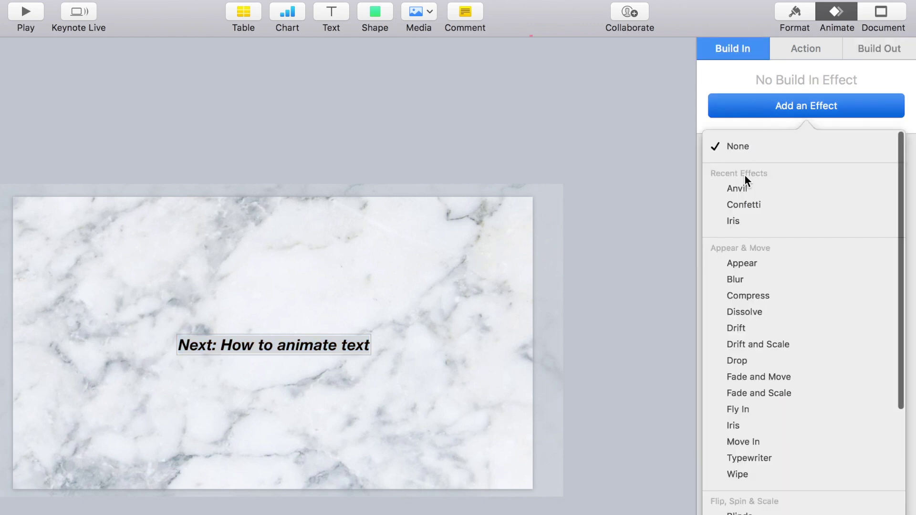
click(744, 205)
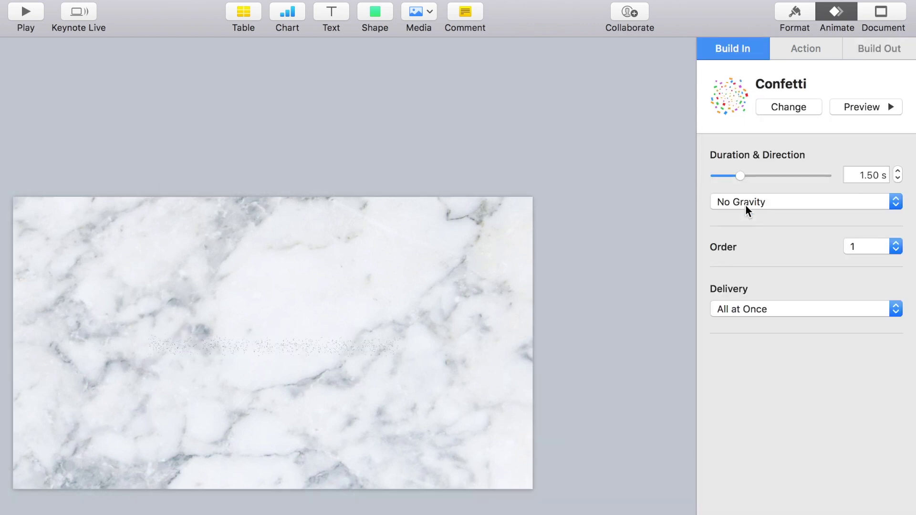
click(897, 178)
click(898, 178)
click(897, 171)
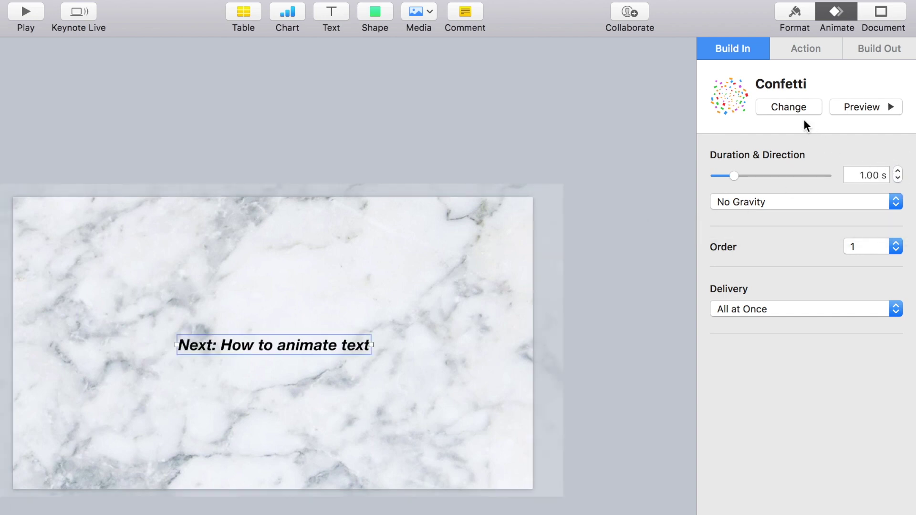
Try Fade and Move and Typewriter, then preview a Fly In build-in at 2.00 s.
click(791, 107)
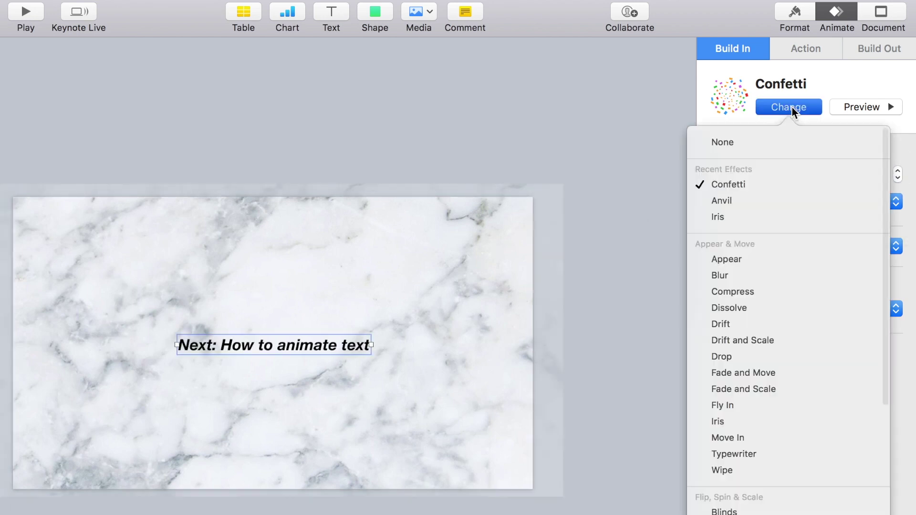
click(773, 370)
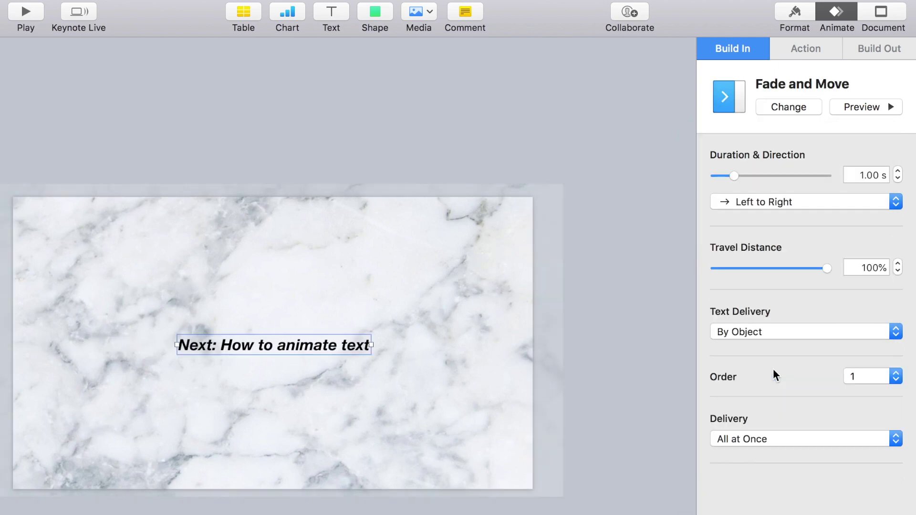
click(803, 107)
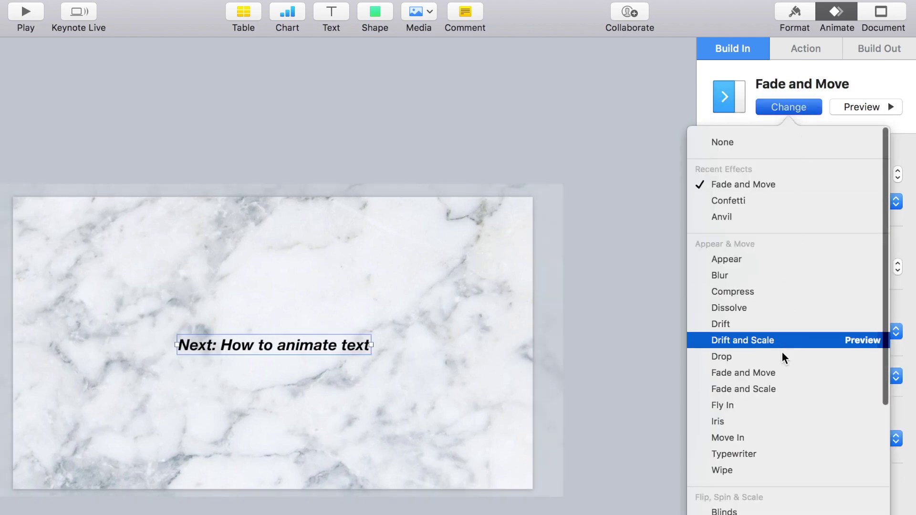
click(764, 454)
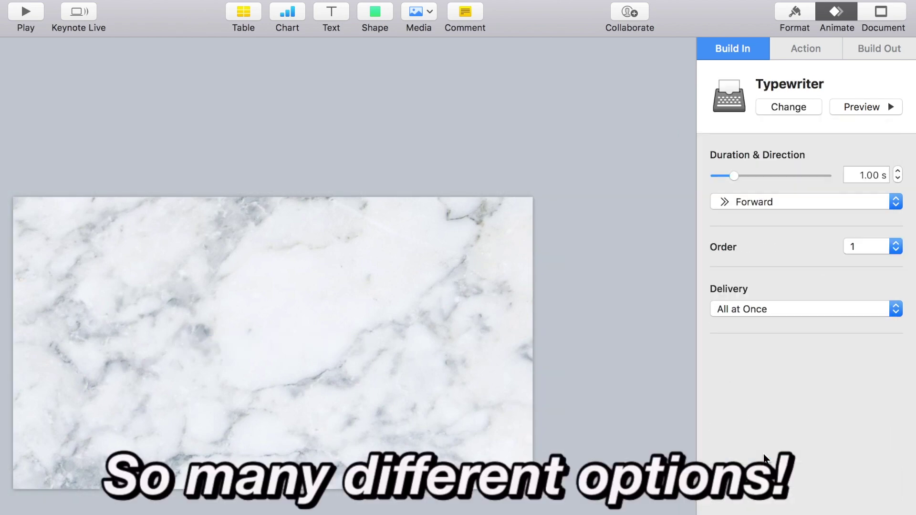
click(792, 106)
scroll(784, 453, down, 2)
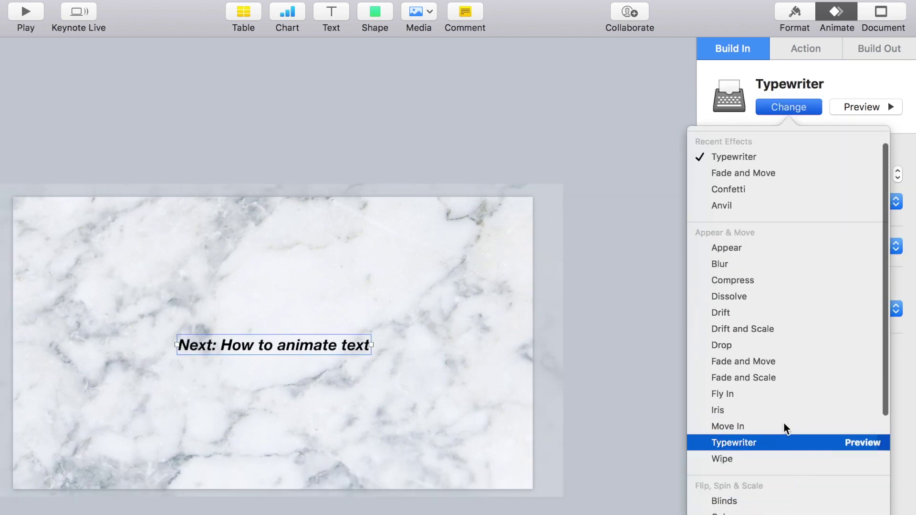
click(780, 399)
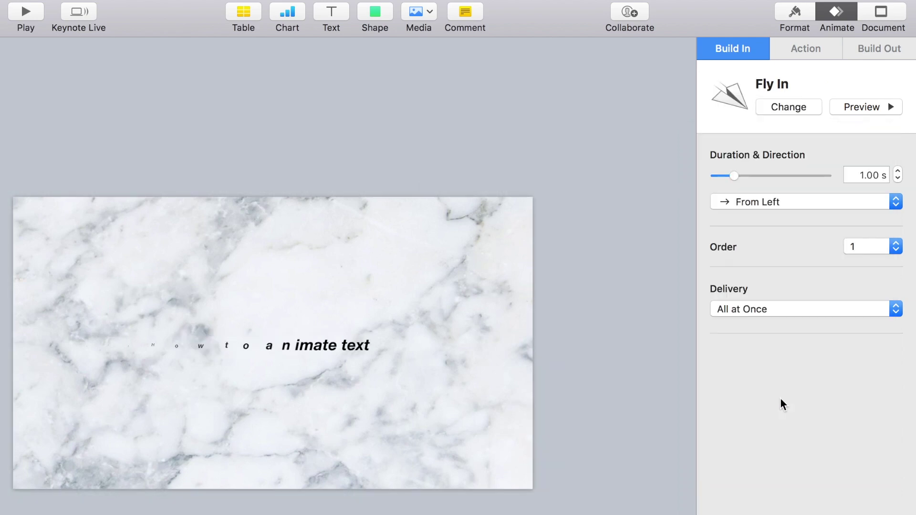
click(899, 170)
click(899, 170)
click(899, 170)
click(899, 171)
click(877, 106)
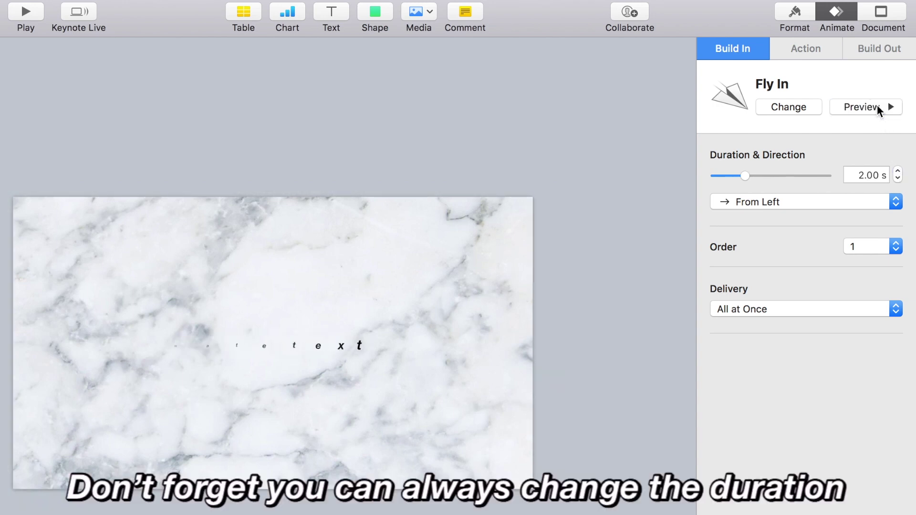
Replace the Fly In build-in with Fade and Scale.
click(794, 109)
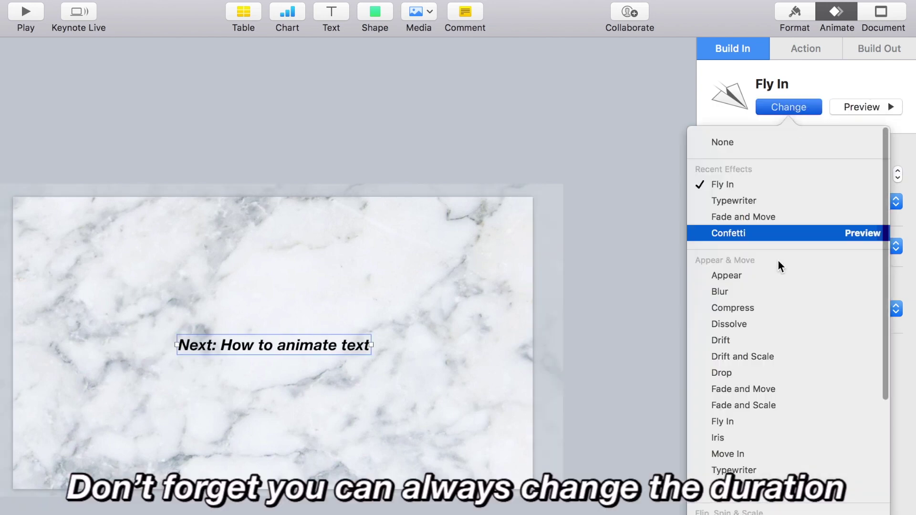
click(752, 404)
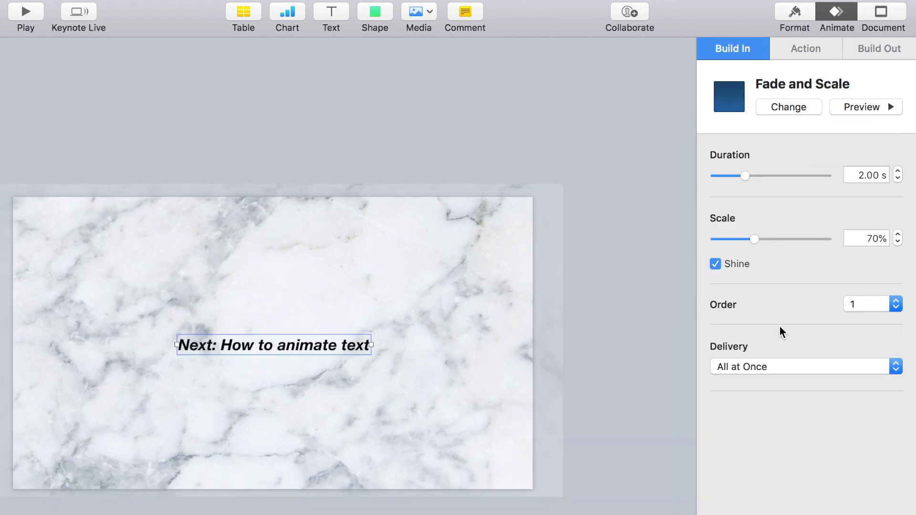
click(826, 50)
Try Rotate and Scale actions, then settle on Blink at 1.50 s and preview it.
click(809, 97)
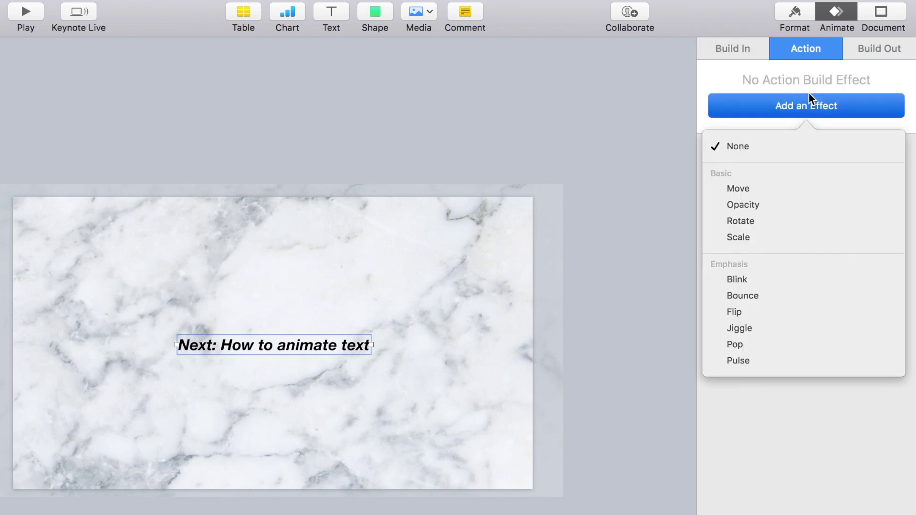
click(780, 222)
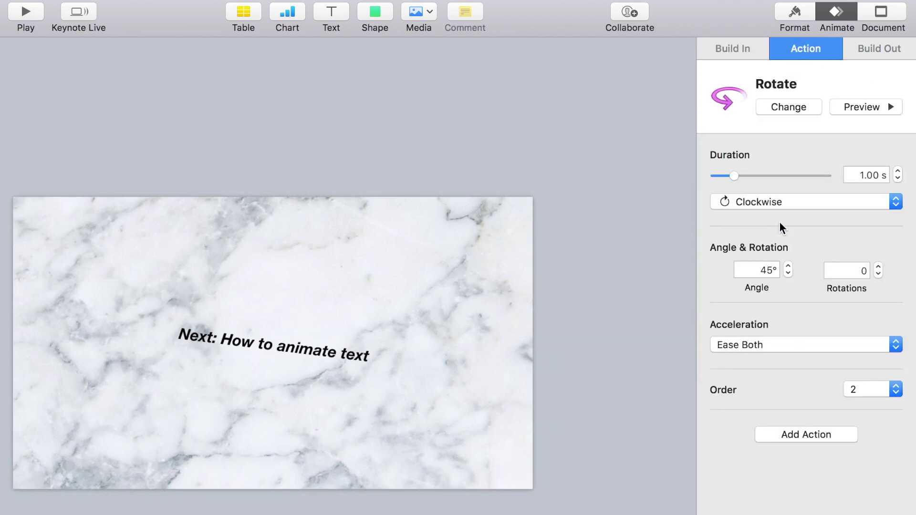
click(795, 113)
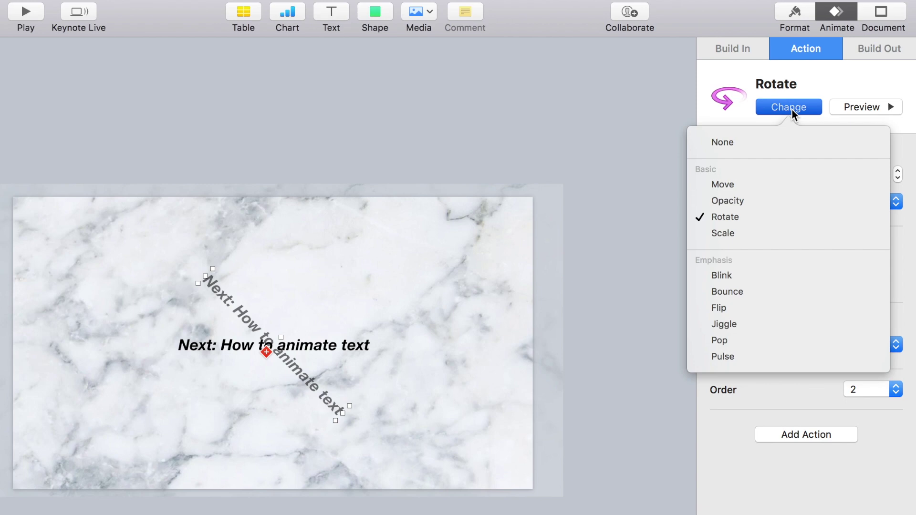
click(791, 234)
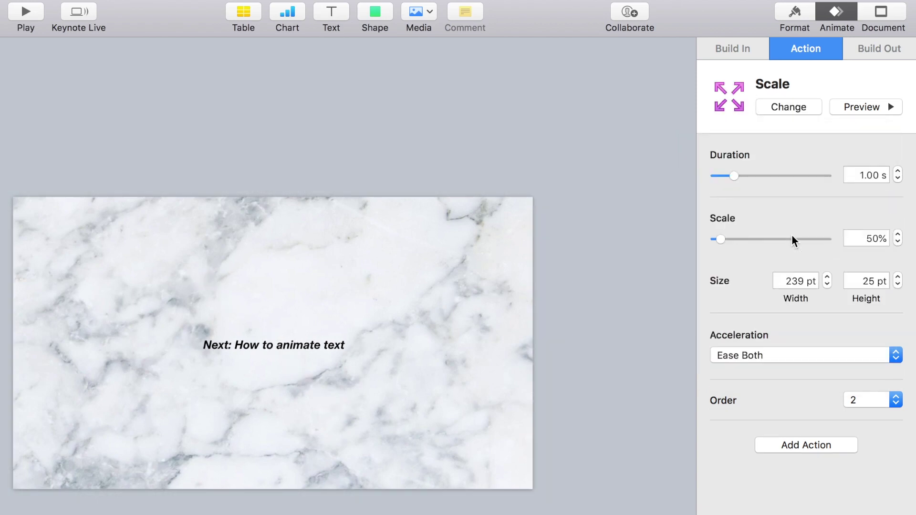
click(792, 107)
click(776, 276)
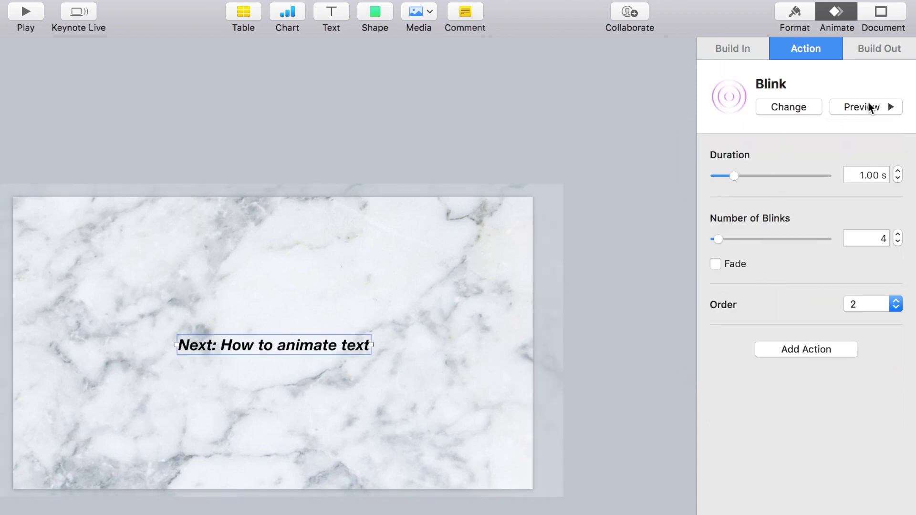
click(897, 171)
click(897, 171)
click(872, 113)
click(877, 53)
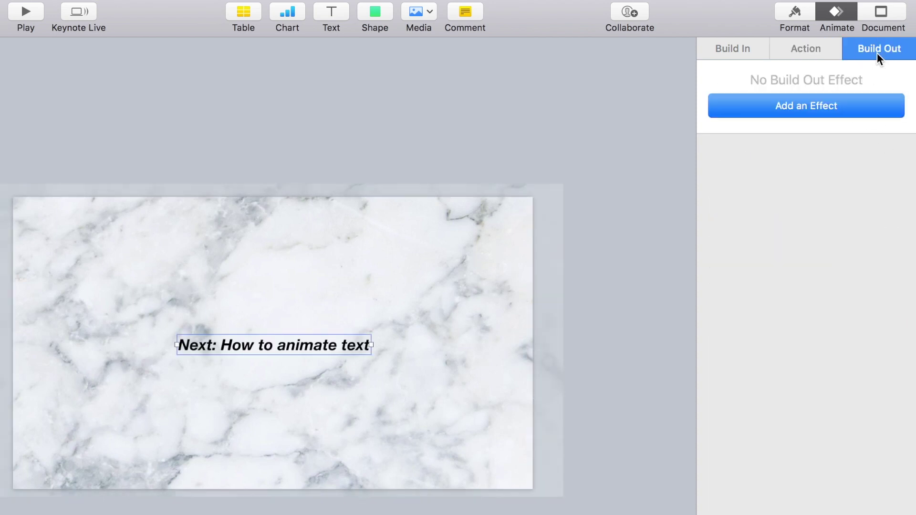
Replace a trial Vanish exit with a 2-second Blur build-out and show the Build Order list.
click(858, 103)
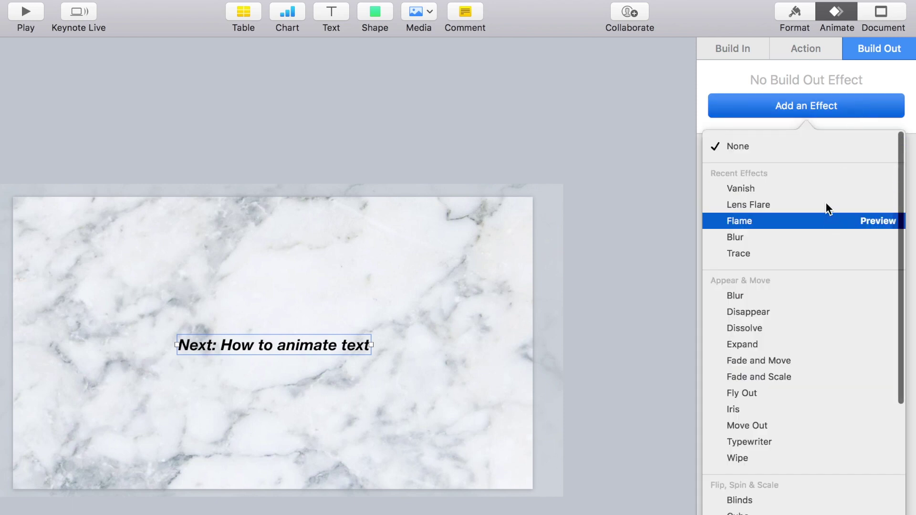
click(823, 188)
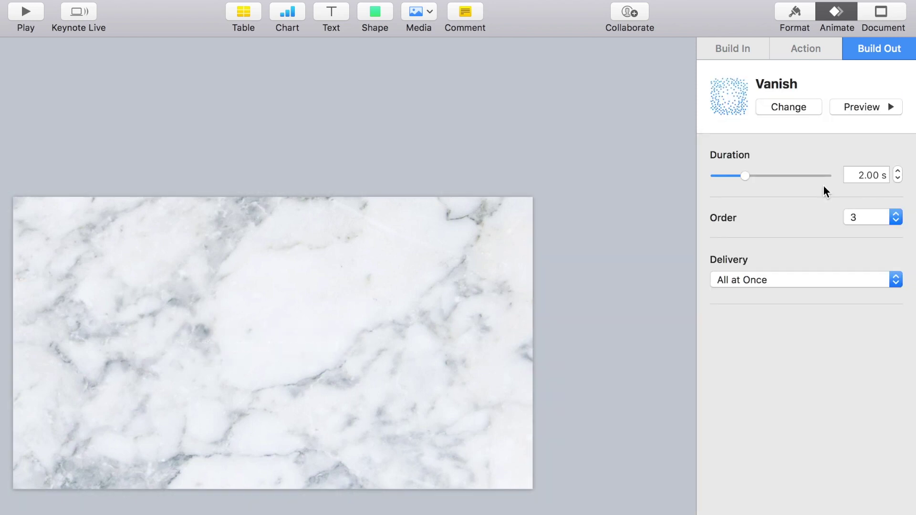
click(859, 107)
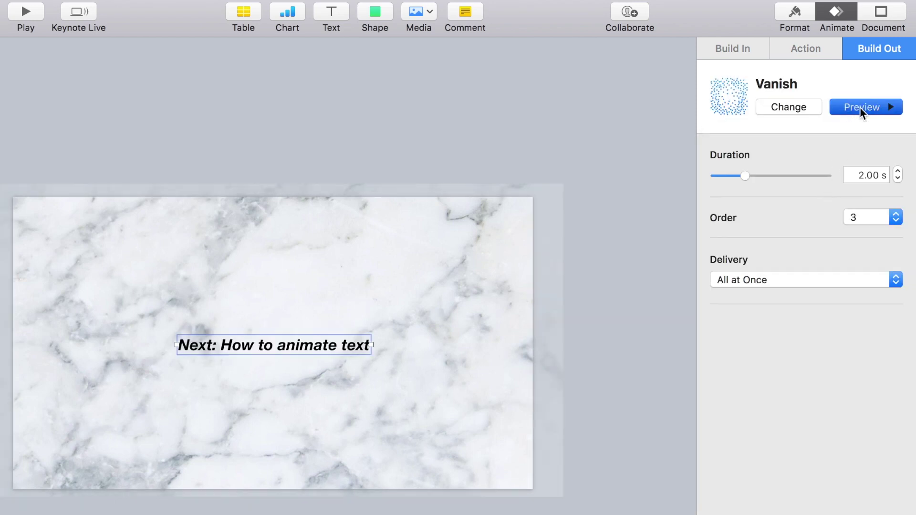
click(804, 107)
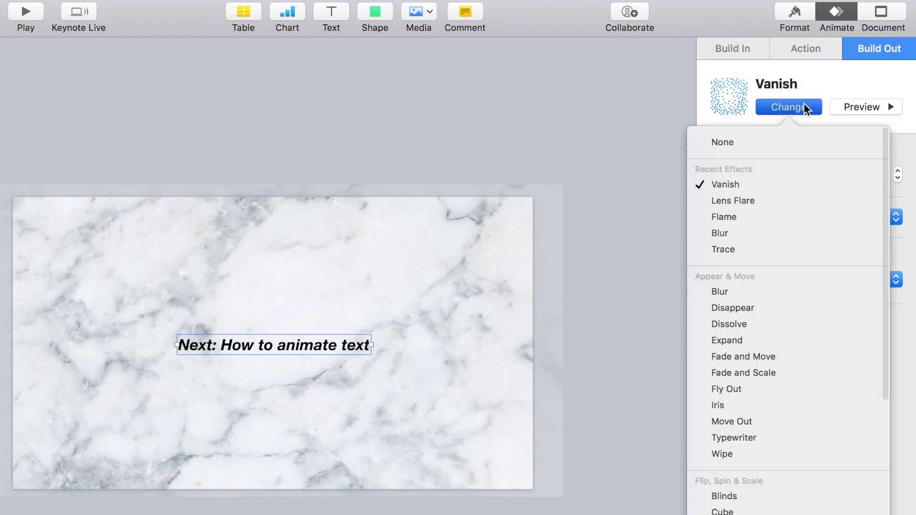
click(763, 297)
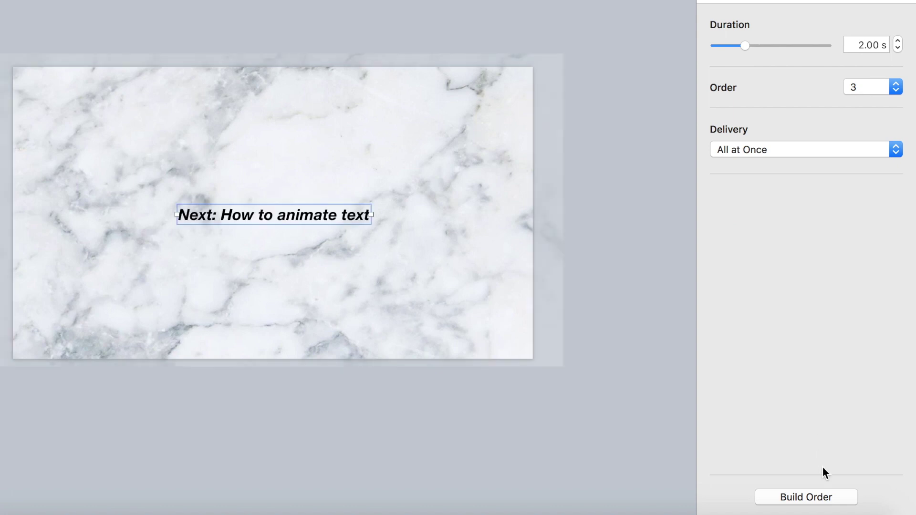
click(813, 497)
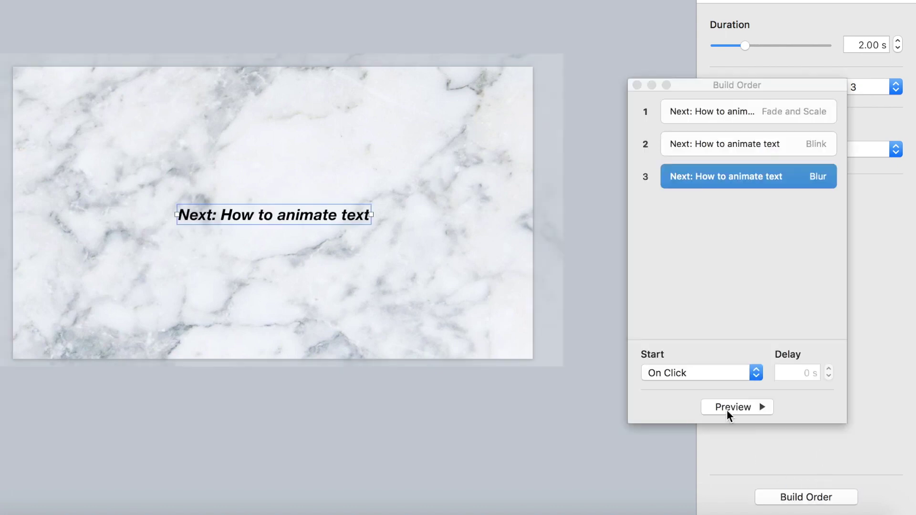
Start Fade and Scale After Transition, Blink After Build 1, Blur After Build 2, then preview.
click(757, 115)
click(731, 374)
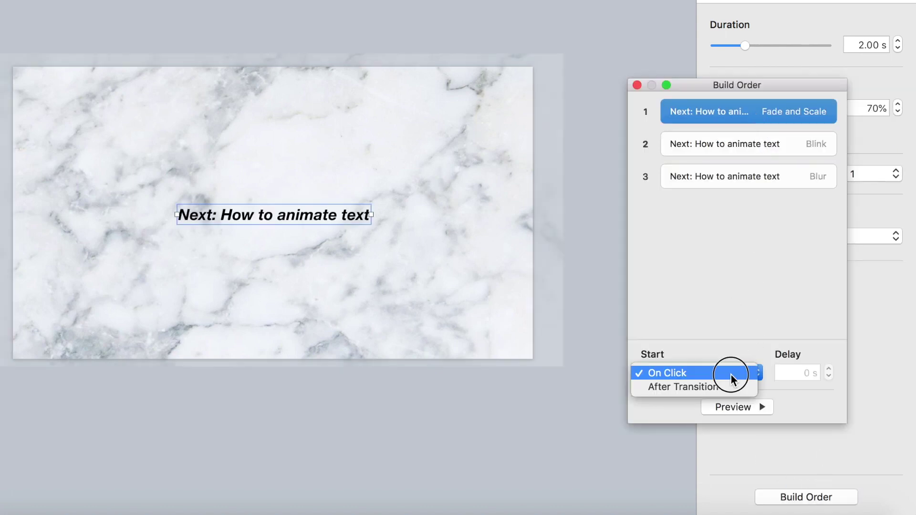
click(730, 385)
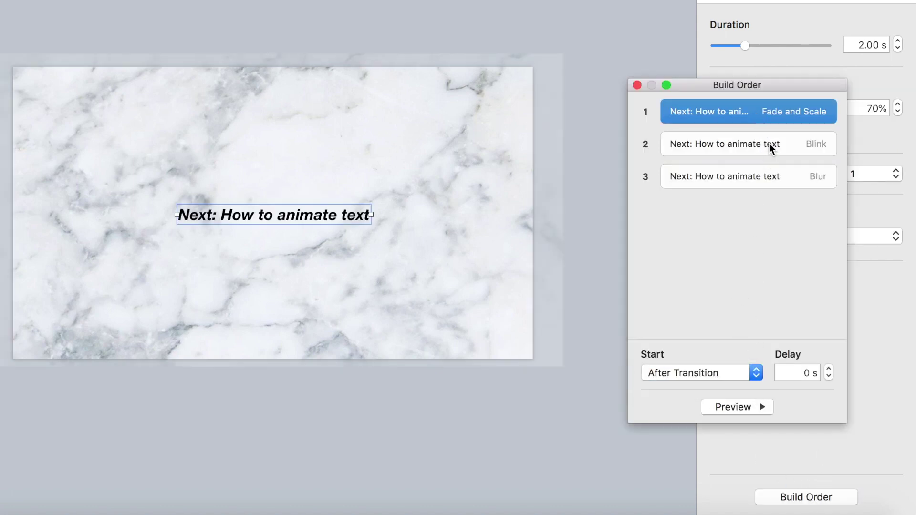
click(768, 143)
click(708, 372)
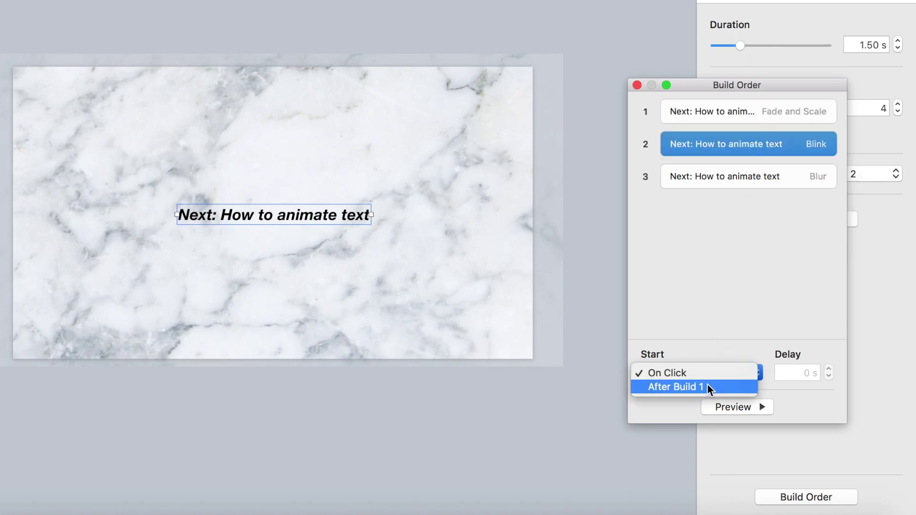
click(706, 384)
click(743, 168)
click(708, 372)
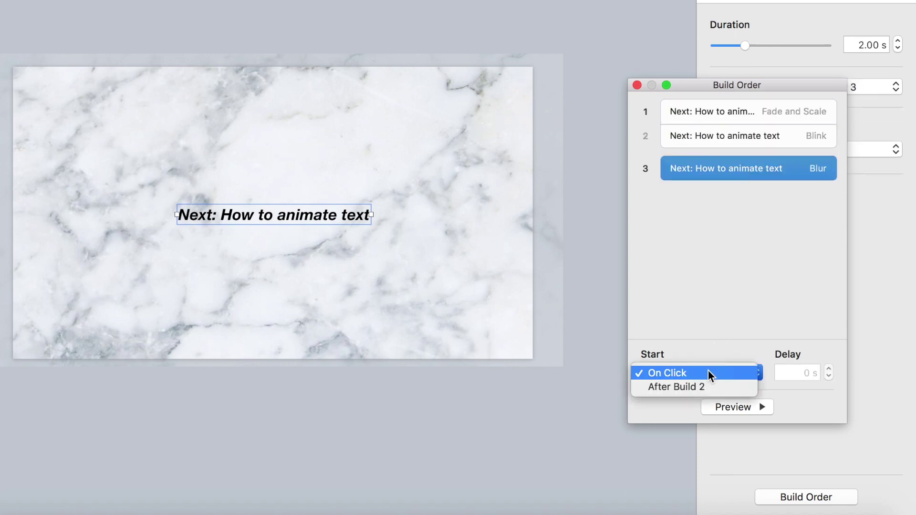
click(705, 385)
click(726, 408)
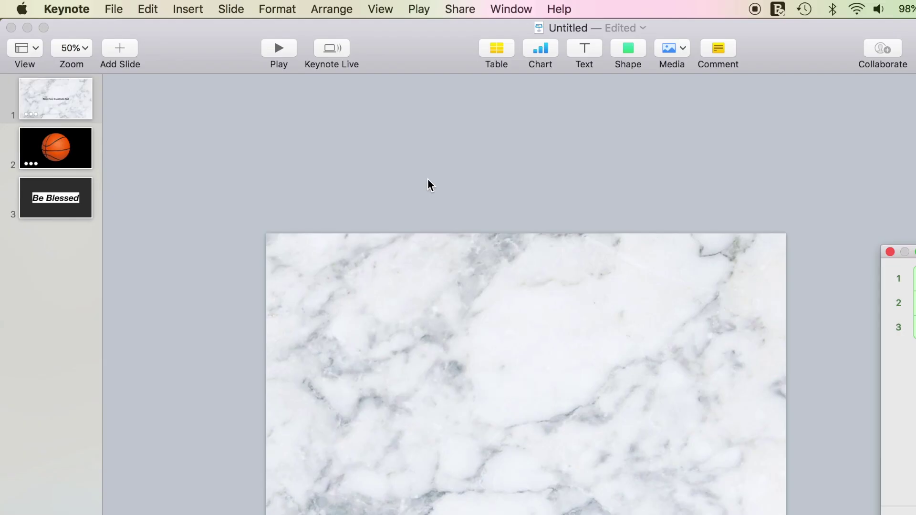
Set up a movie export with 0-second slide and build delays at 1080p.
click(123, 7)
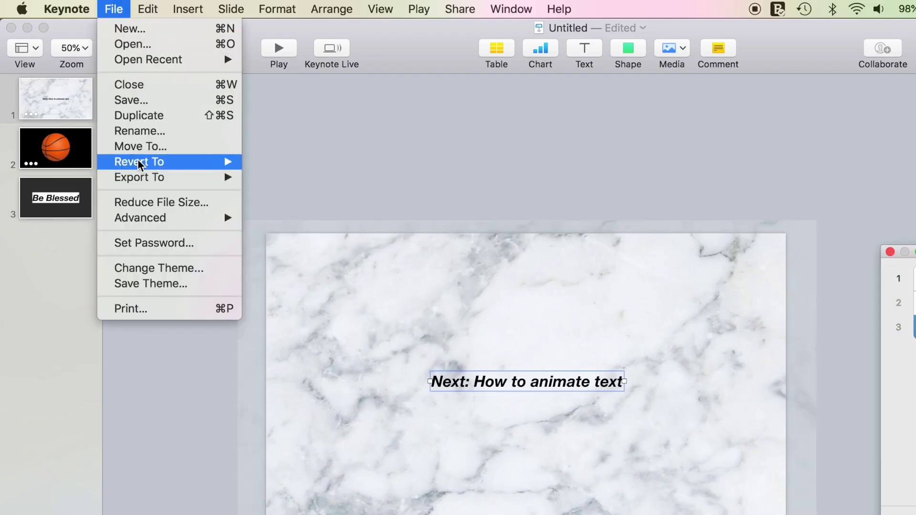
mouse_move(157, 178)
click(302, 208)
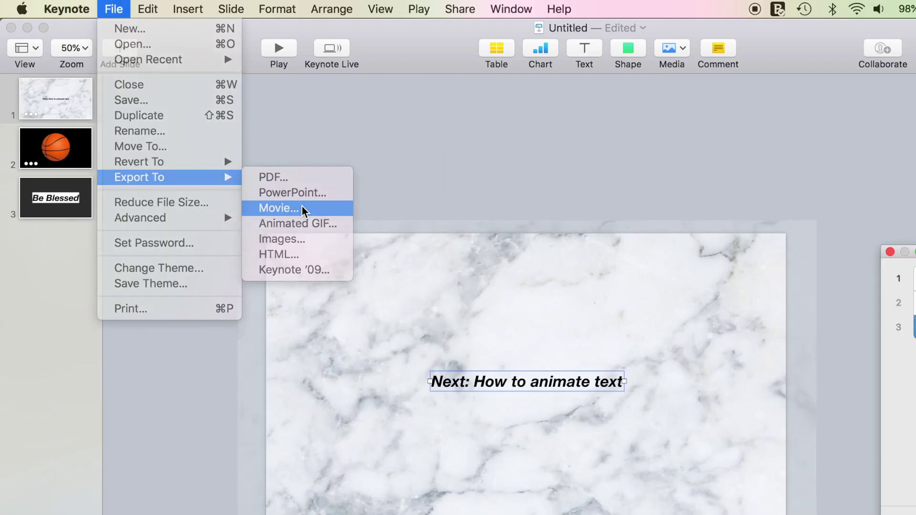
click(544, 250)
click(548, 275)
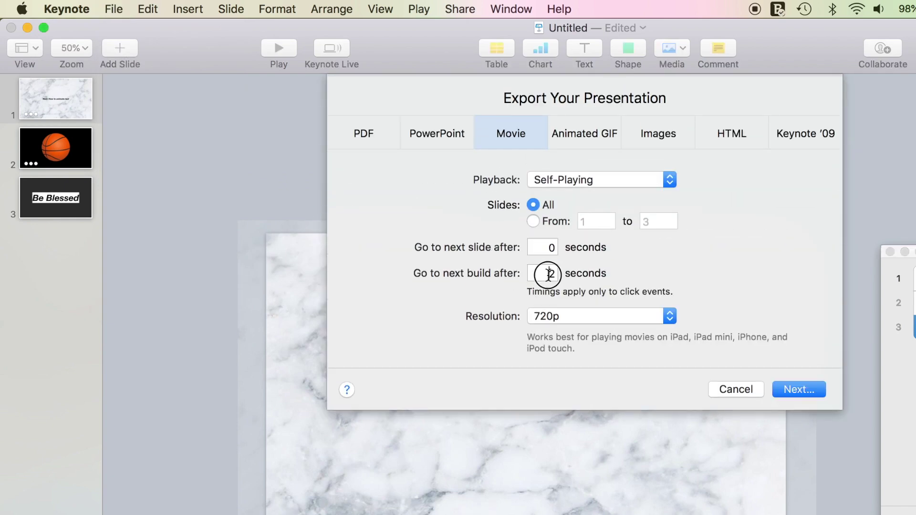
click(558, 315)
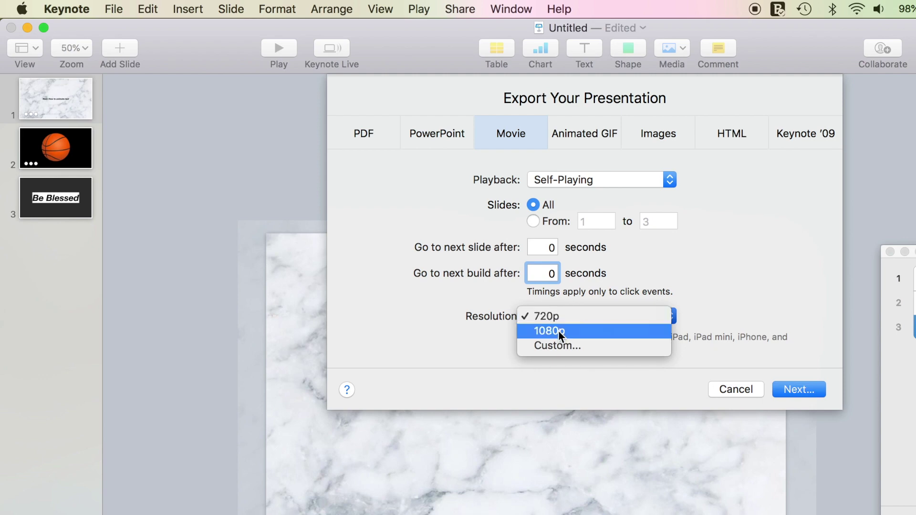
click(558, 330)
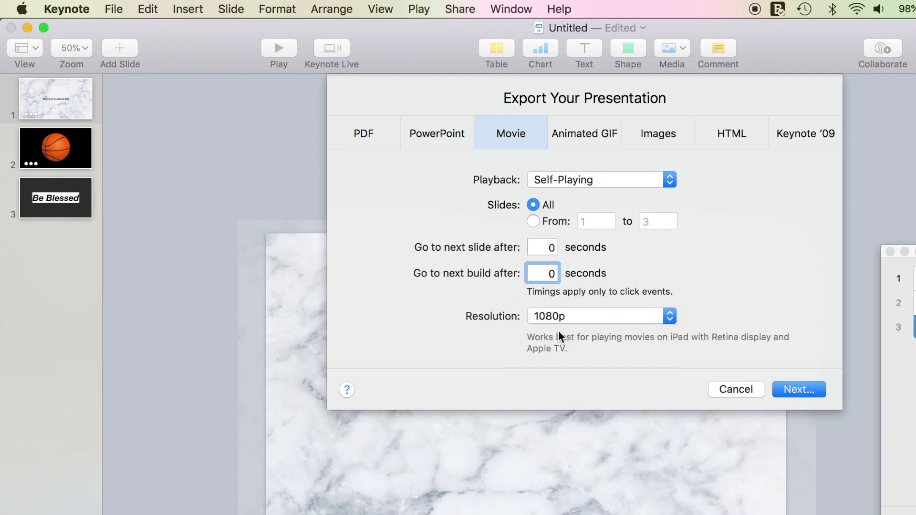
Name the movie 'animate' and export it to the Desktop.
key(Escape)
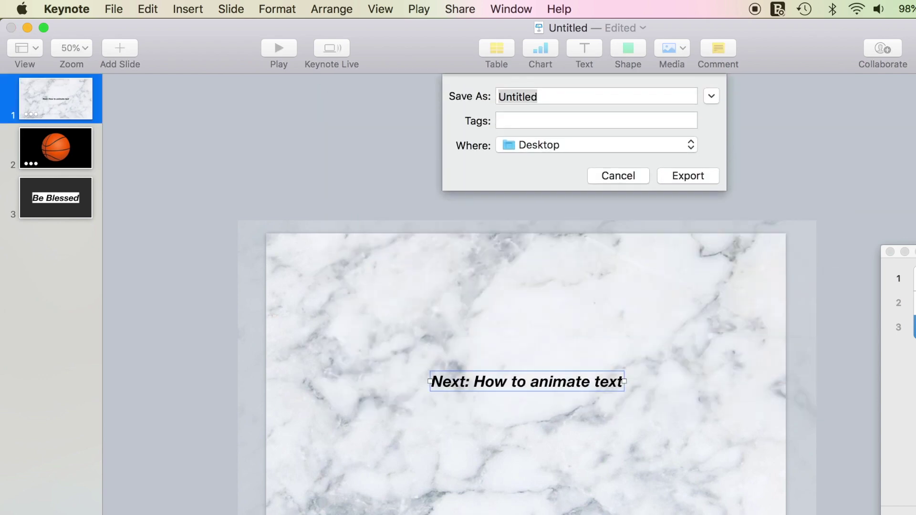
text(animate)
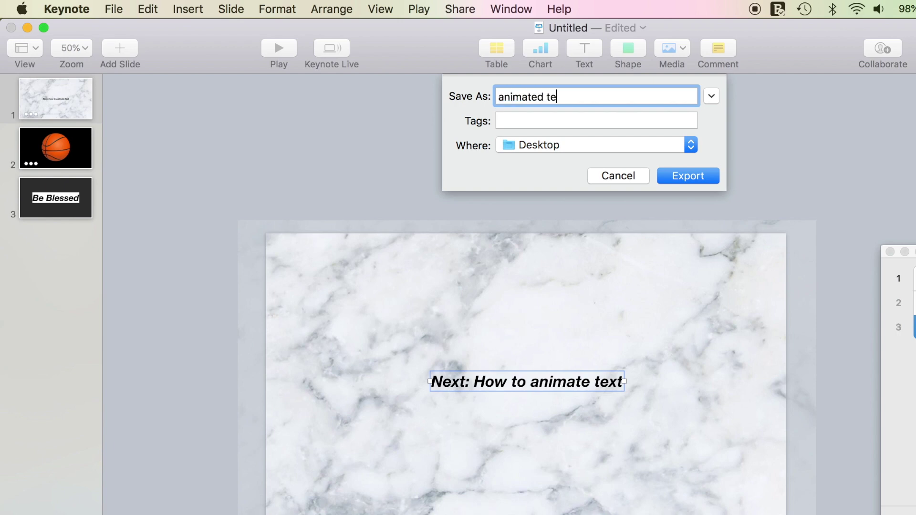
key(Return)
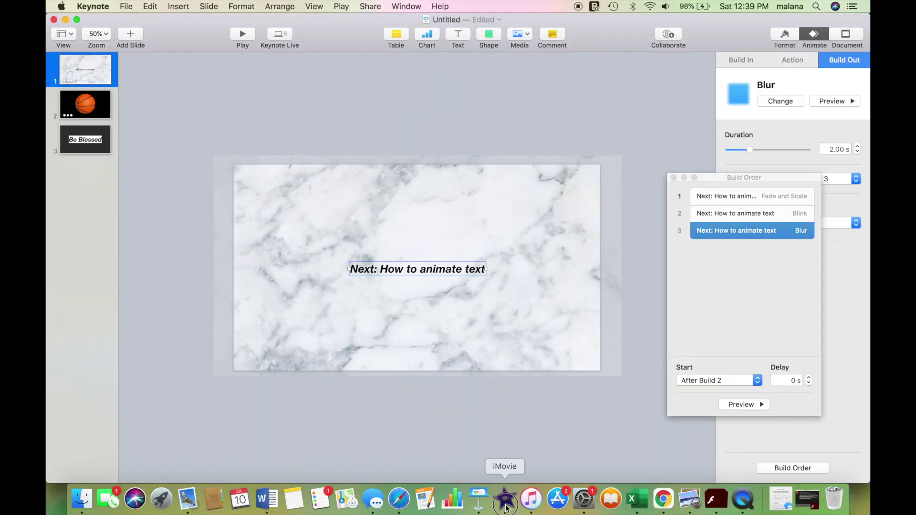
click(504, 500)
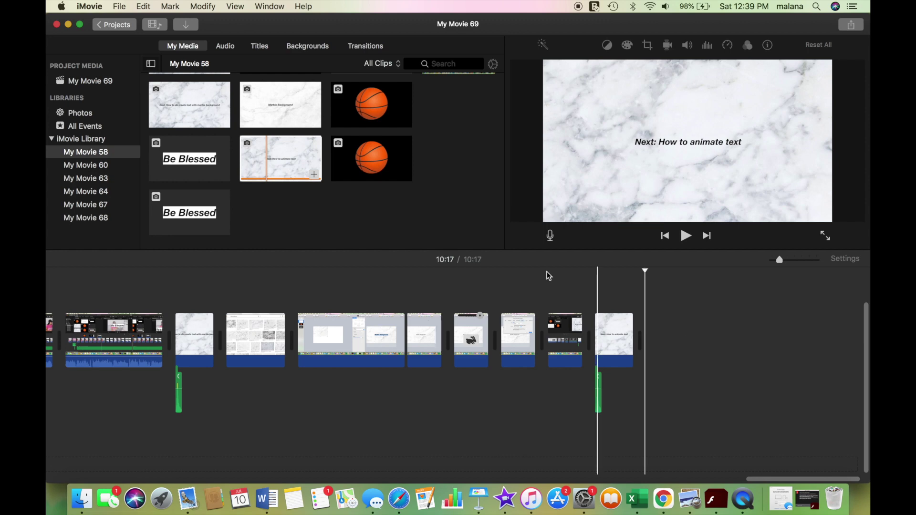
Import the exported movie, add the 9.5 s clip to the timeline end, and play it full screen.
click(120, 6)
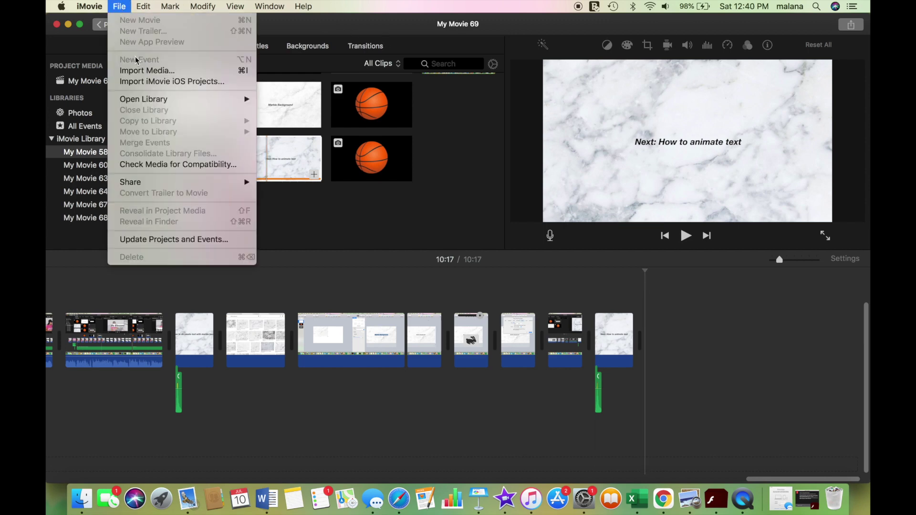
click(137, 72)
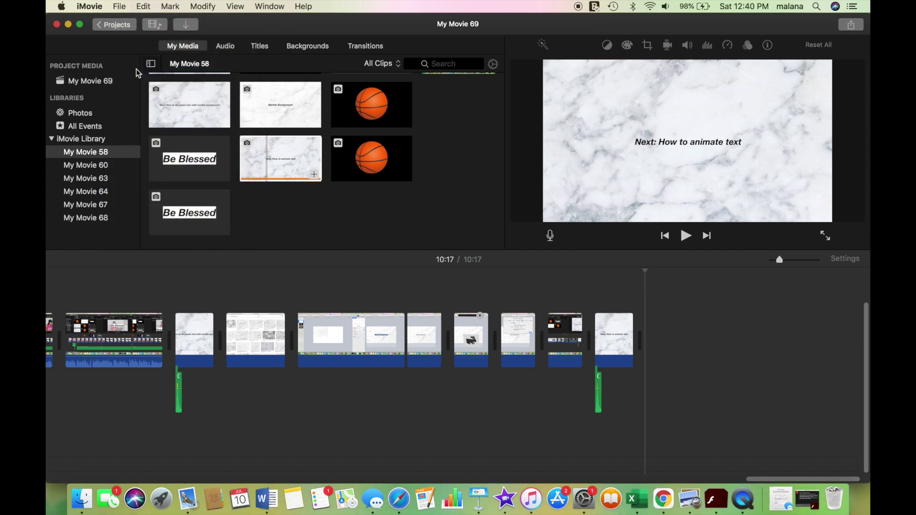
drag(274, 213, 665, 317)
key(space)
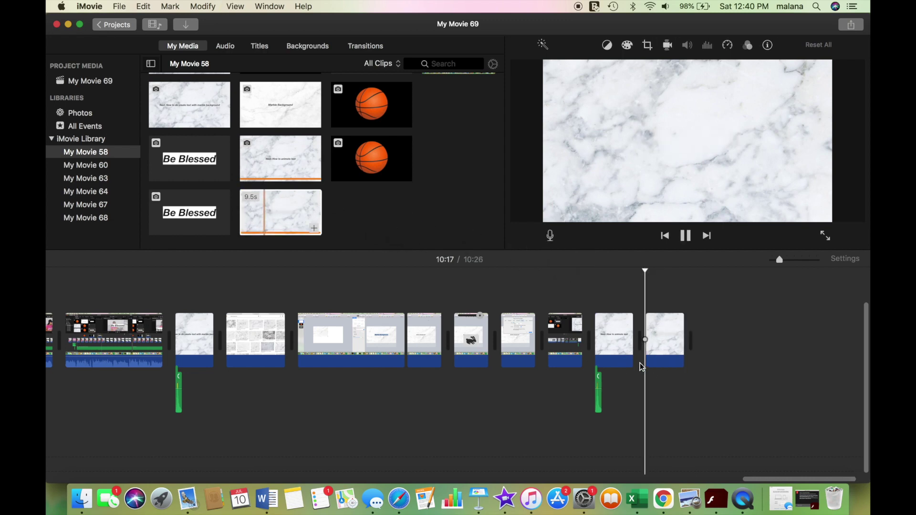
key(cmd+shift+f)
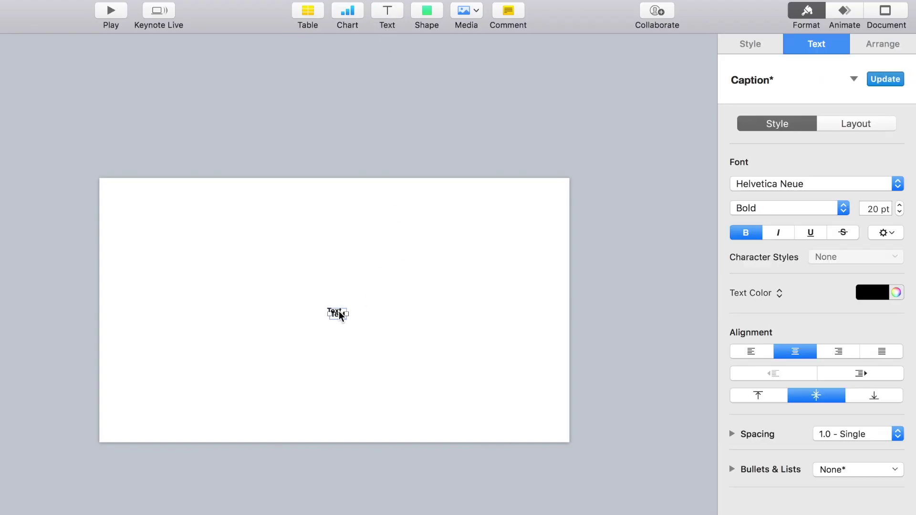
Type the presenter's full name in a new centred text box and delete the leftover placeholder.
drag(339, 313, 397, 311)
click(335, 310)
text(Malana Boiuar)
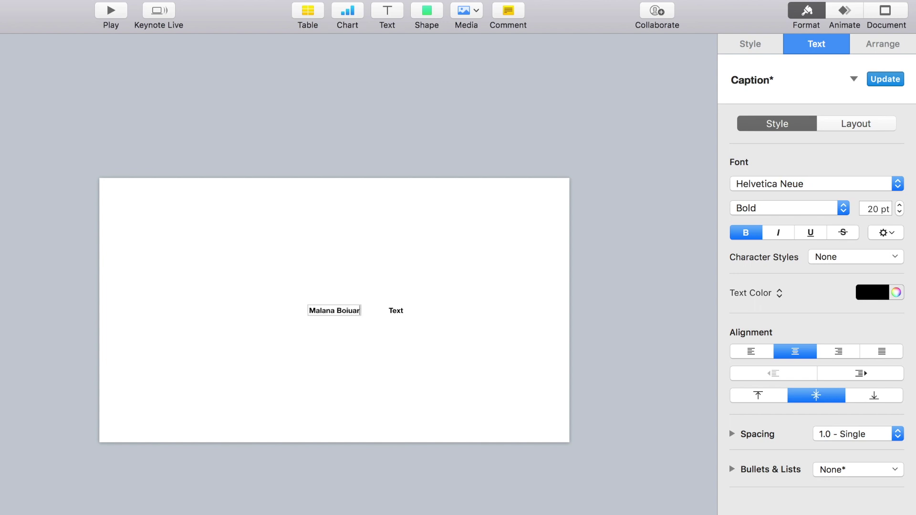
text(ouy)
click(396, 312)
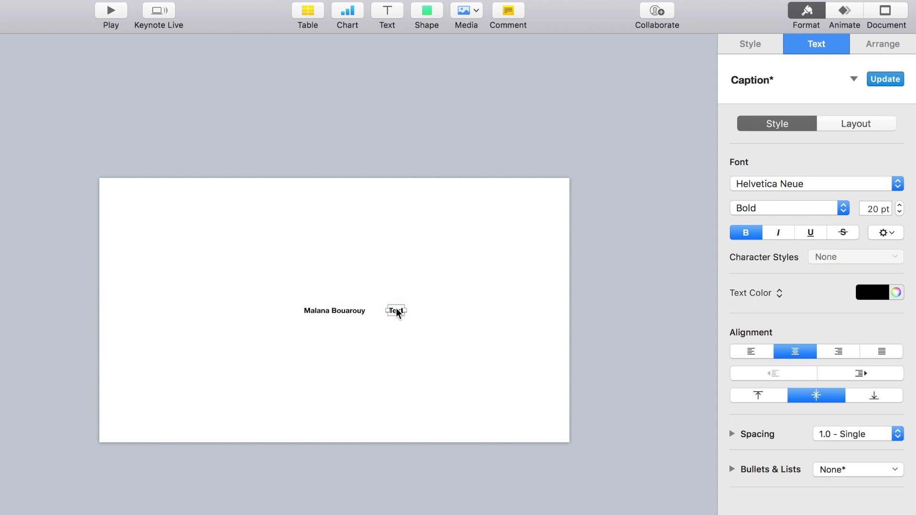
key(Delete)
Make the name 91 pt Bold Italic in salmon pink.
triple_click(350, 307)
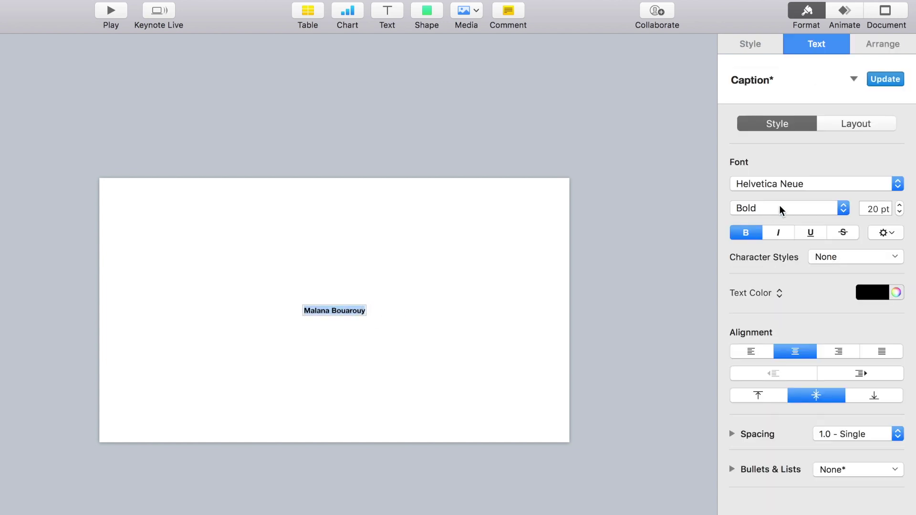
click(899, 205)
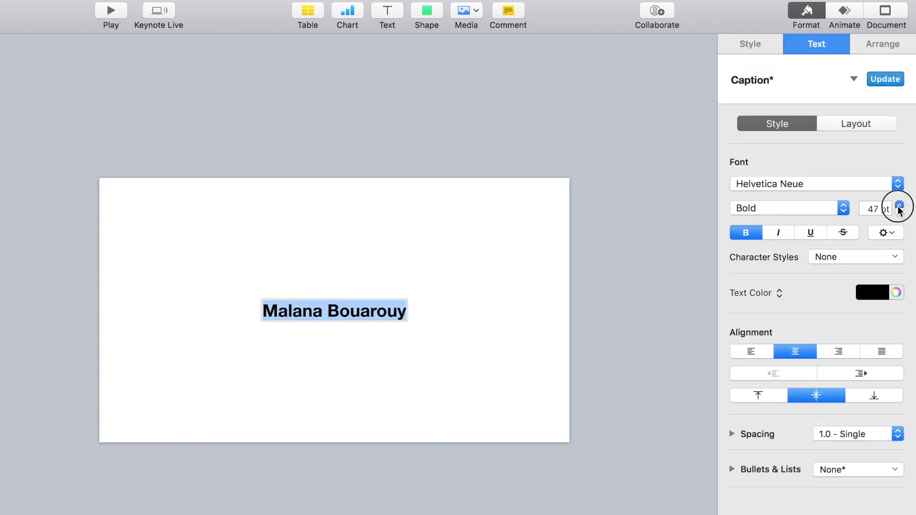
click(898, 208)
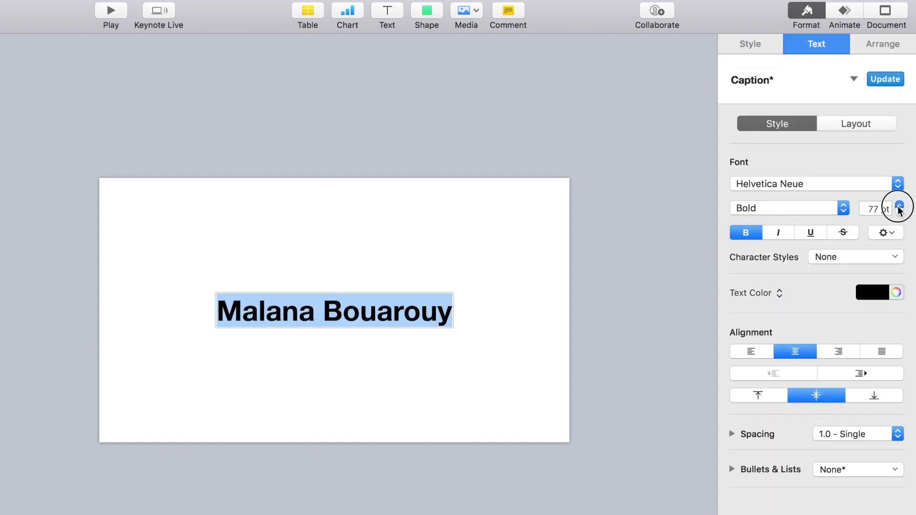
click(803, 210)
click(793, 230)
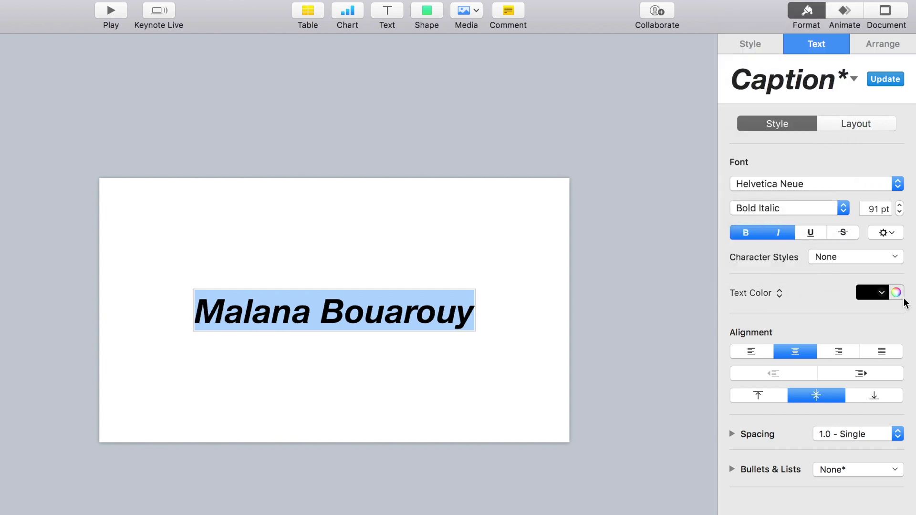
click(881, 292)
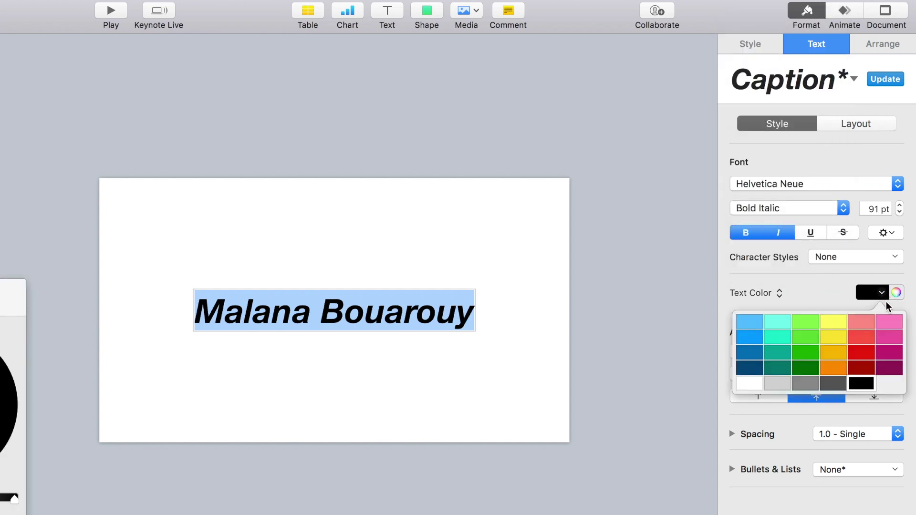
click(867, 333)
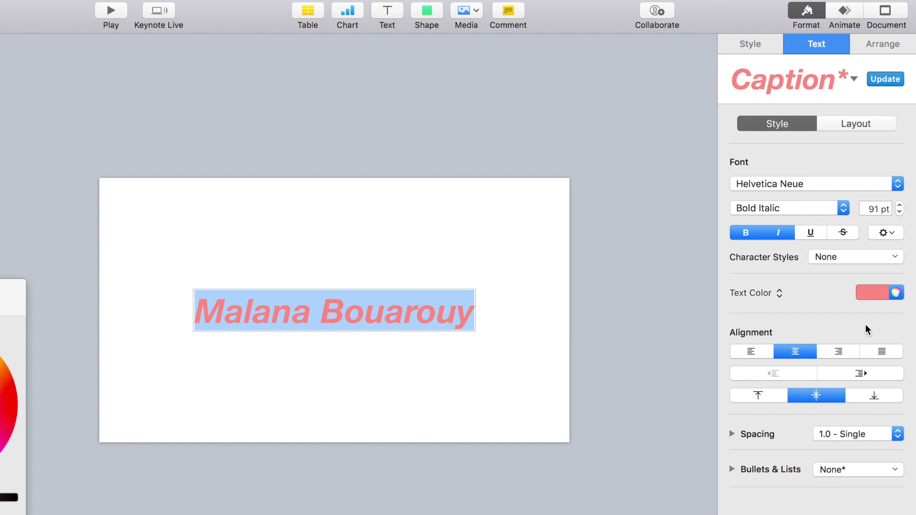
Try underline and strikethrough on the name, then remove both.
click(809, 234)
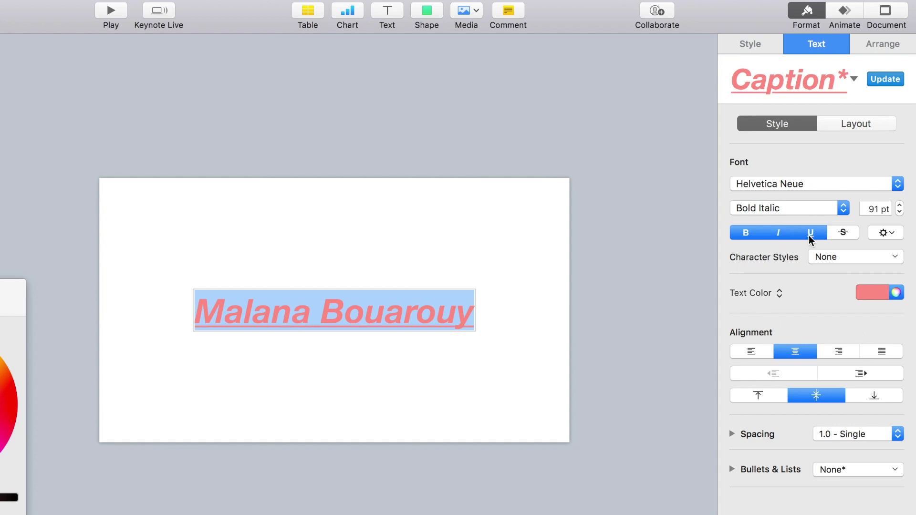
click(810, 235)
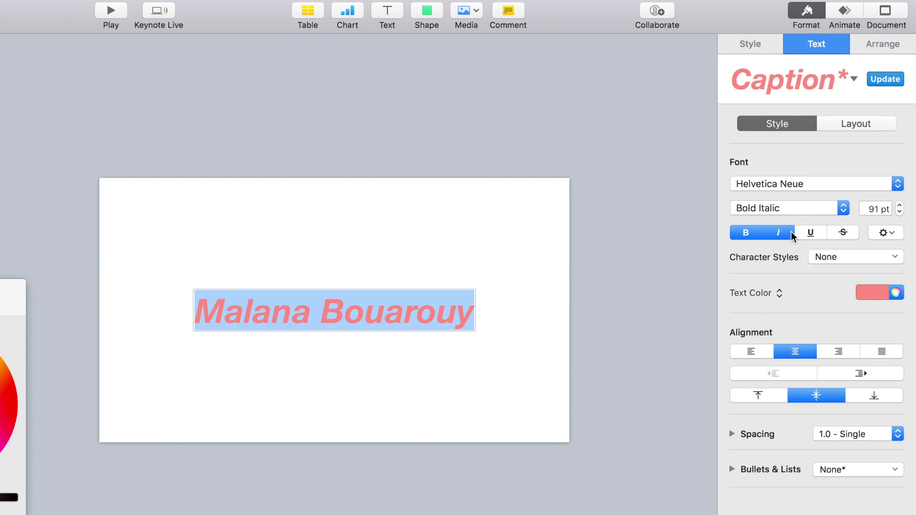
click(844, 233)
click(843, 233)
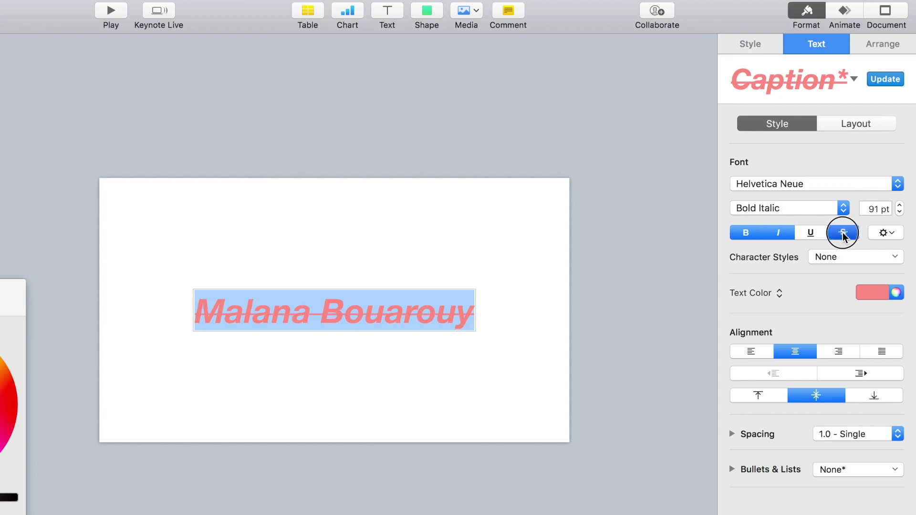
click(891, 234)
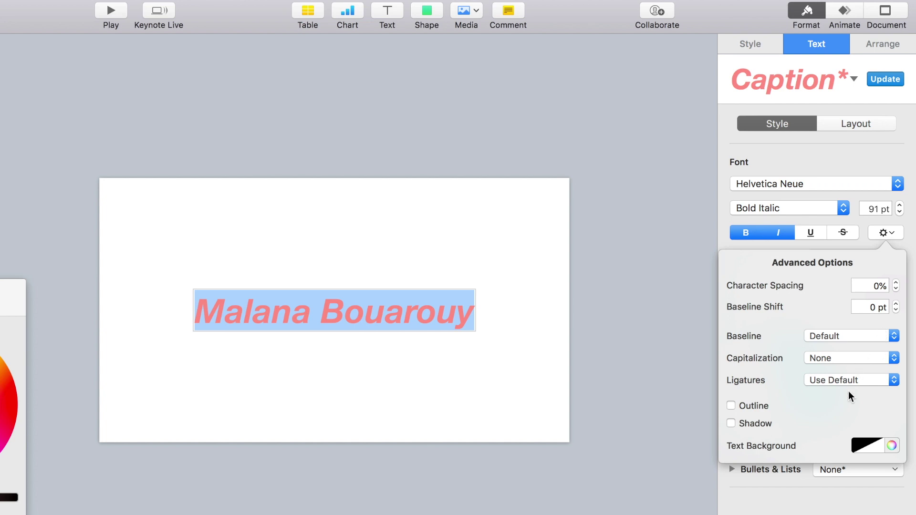
Give the name a drop shadow angled at 57° and align its box to the slide centre.
click(749, 424)
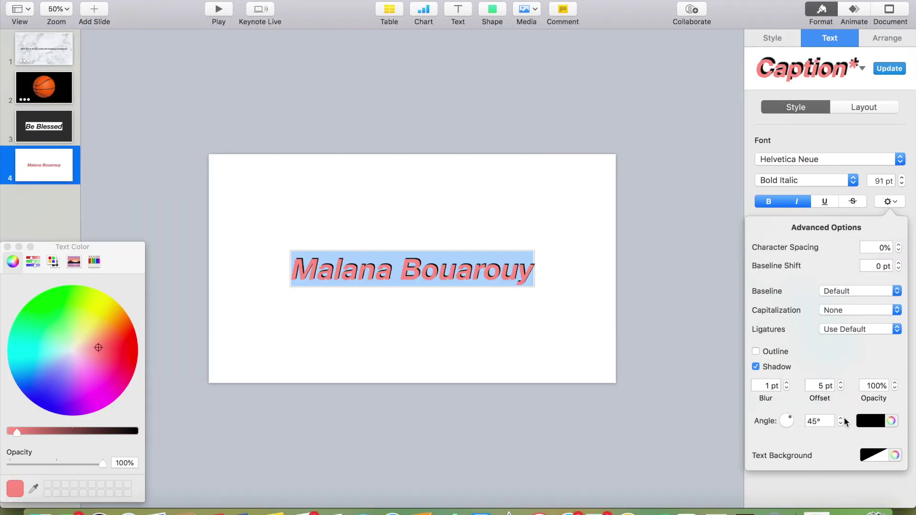
click(840, 418)
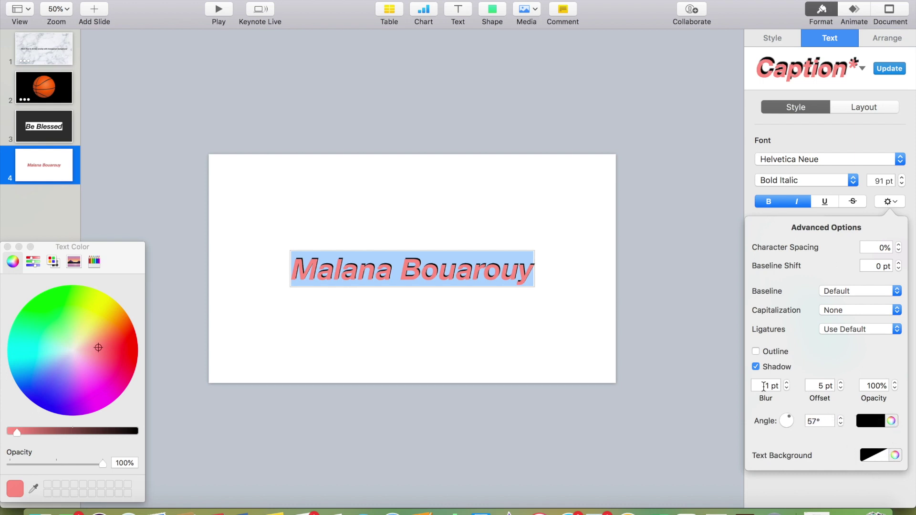
click(673, 271)
mouse_move(498, 269)
mouse_down()
mouse_move(497, 253)
mouse_move(500, 268)
mouse_up()
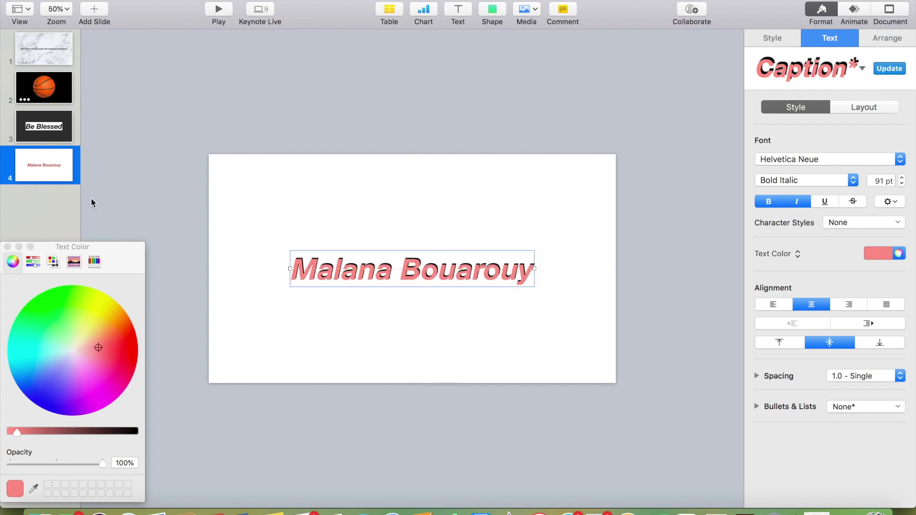
click(2, 247)
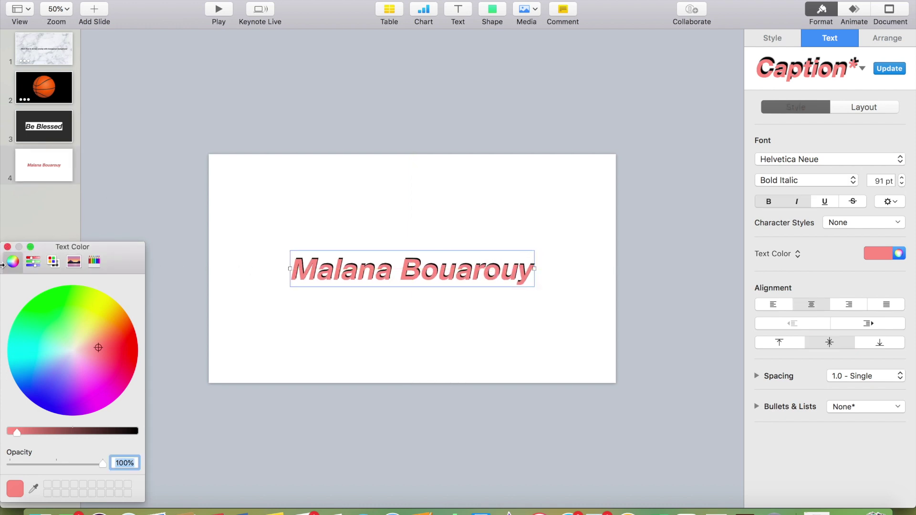
click(479, 283)
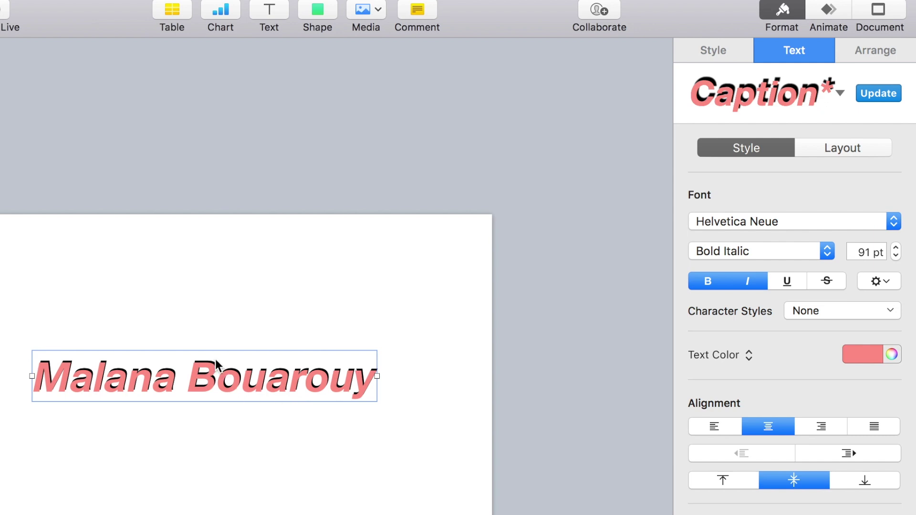
Set the slide background to No Fill.
click(240, 276)
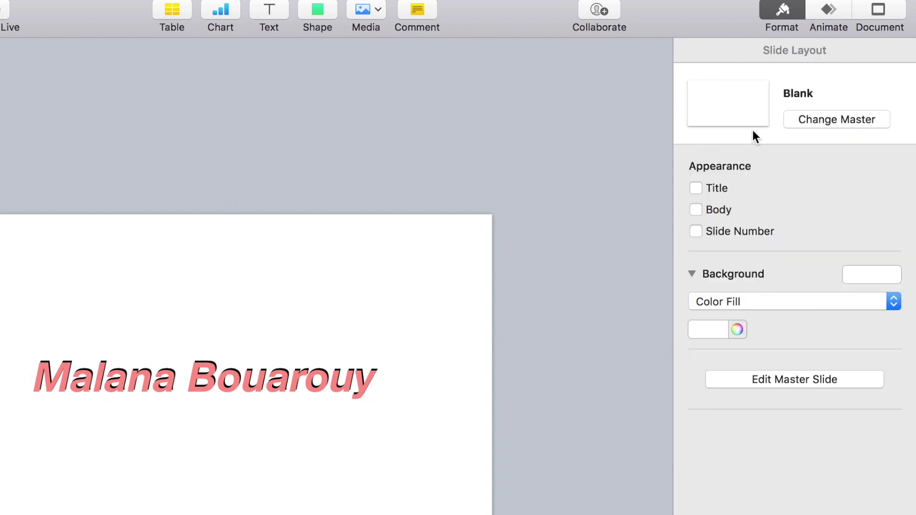
click(765, 302)
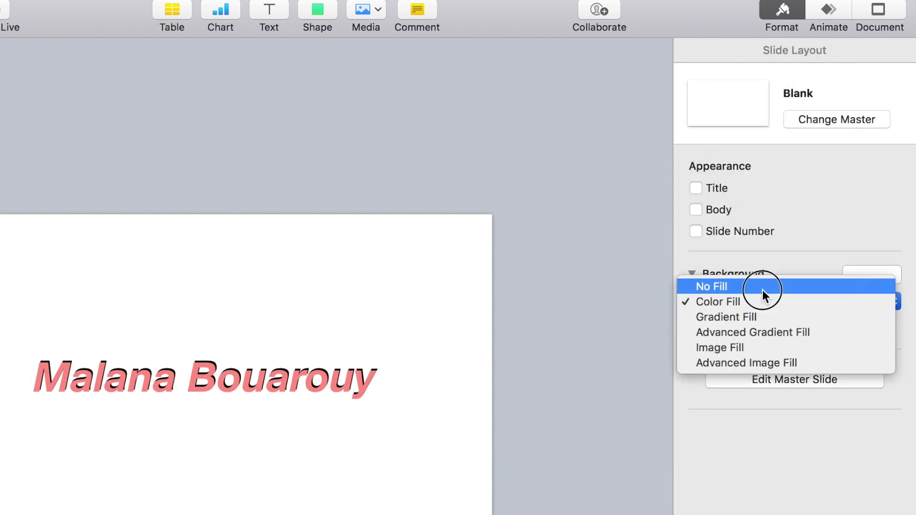
click(762, 290)
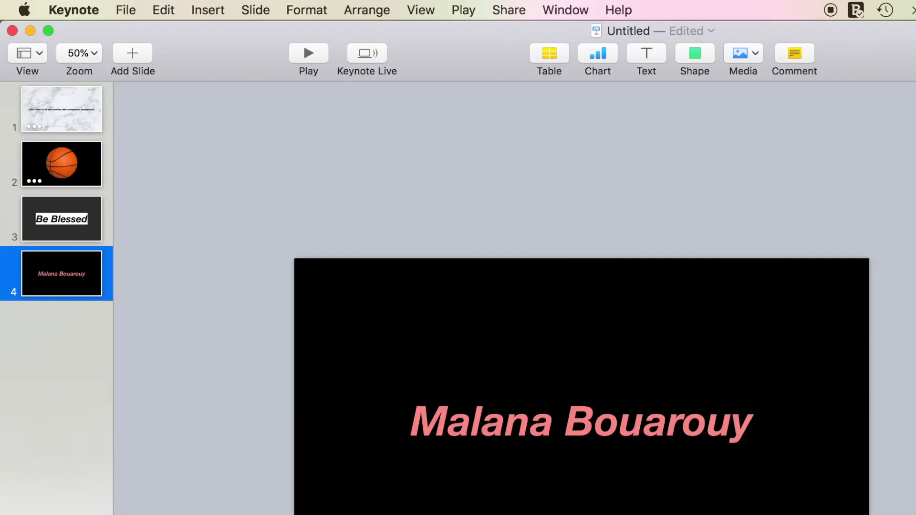
Export the slides as PNG images named after the presenter into a chosen folder.
click(126, 10)
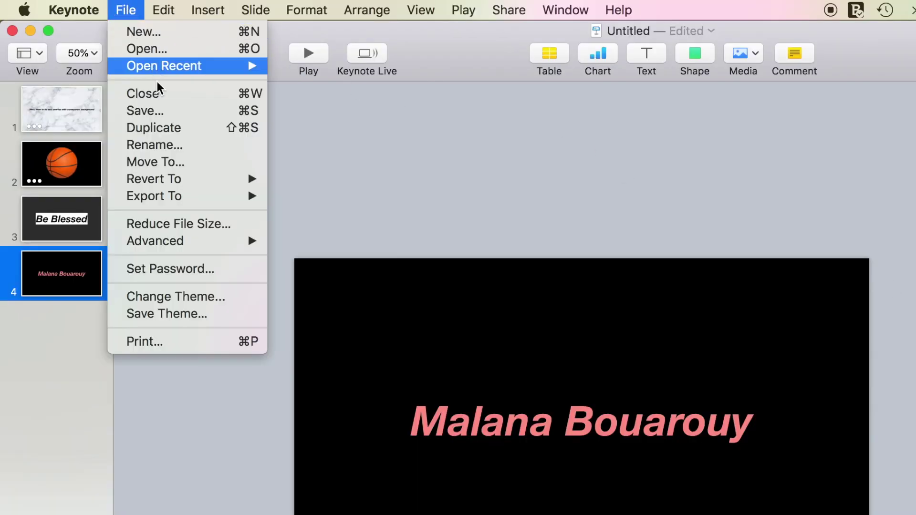
mouse_move(205, 196)
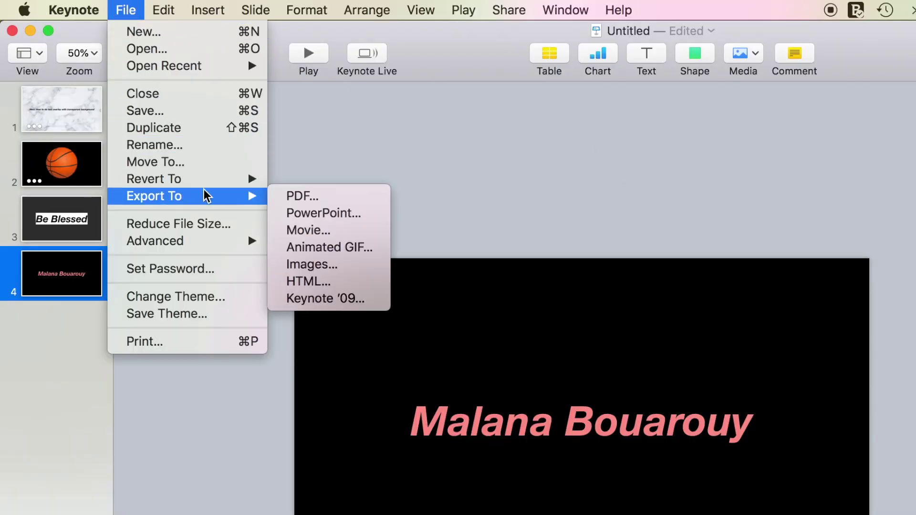
click(337, 260)
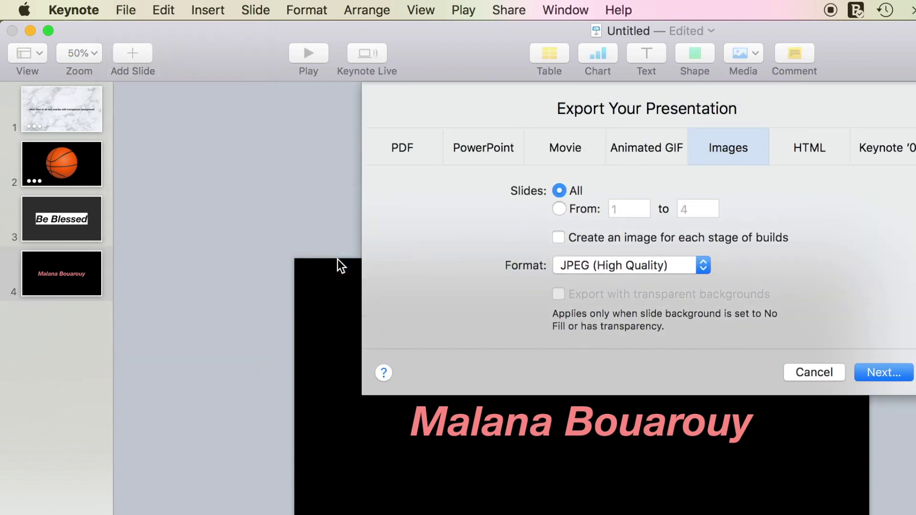
click(573, 268)
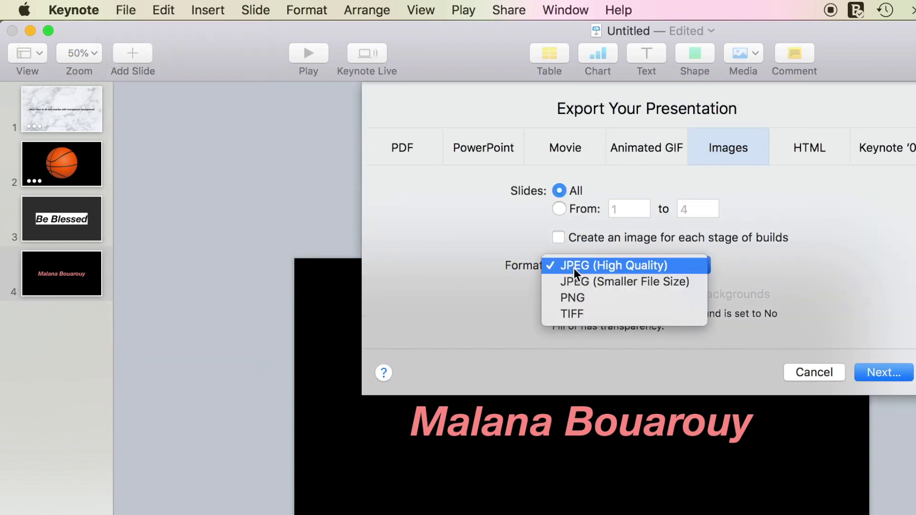
click(581, 300)
key(Escape)
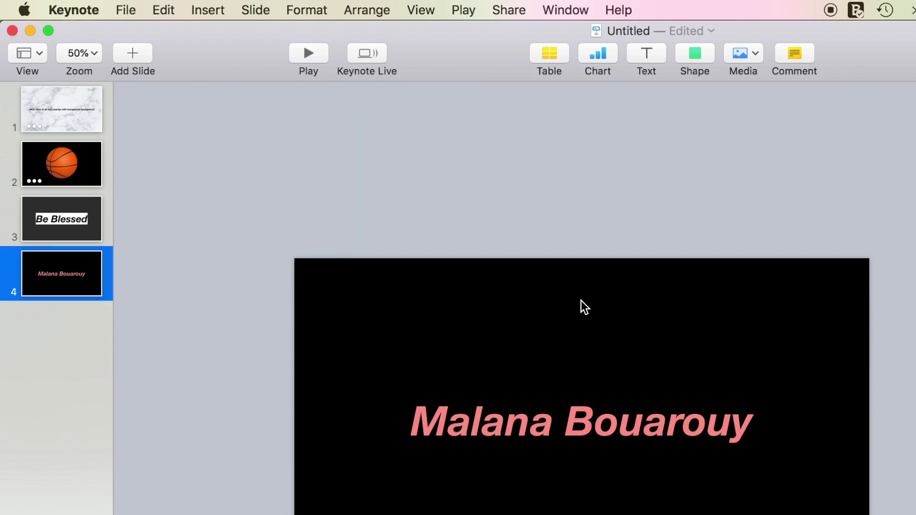
text(malana bouarouy)
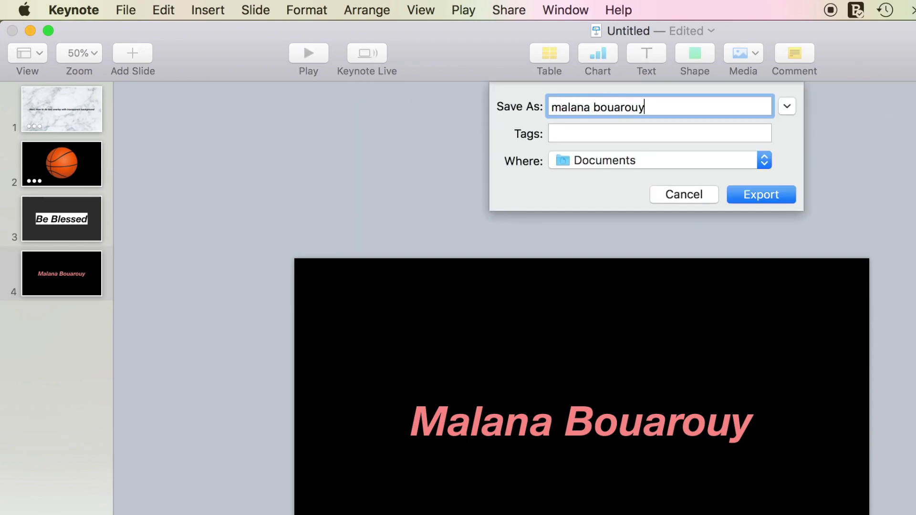
click(660, 161)
click(638, 308)
key(Return)
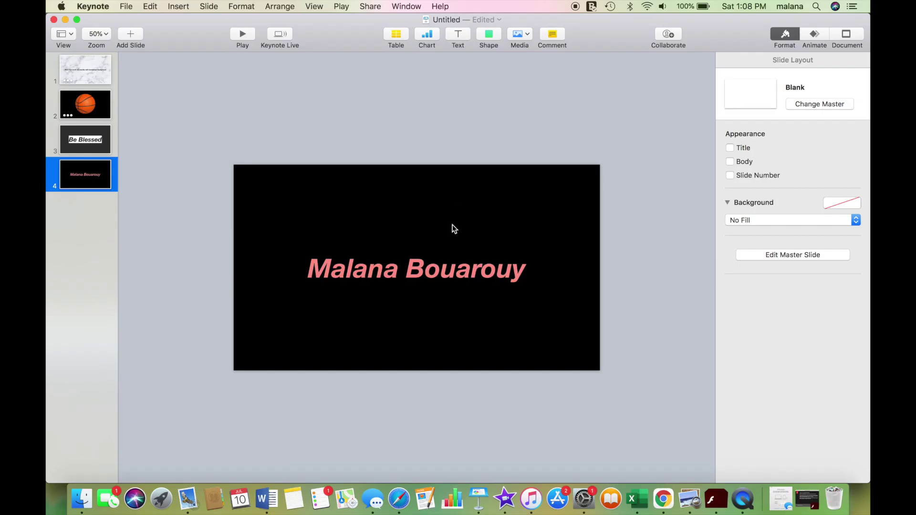
Import the name image into iMovie and place it above the talking-head clip.
click(510, 500)
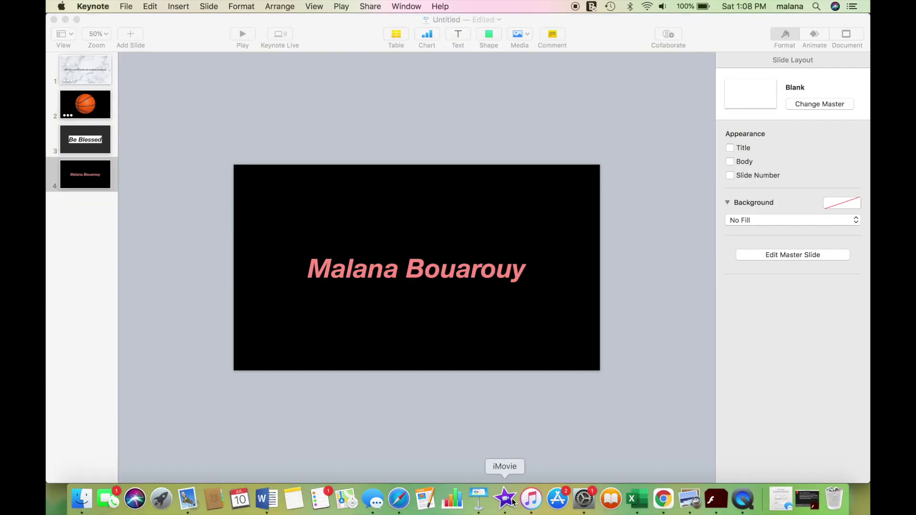
scroll(418, 346, left, 10)
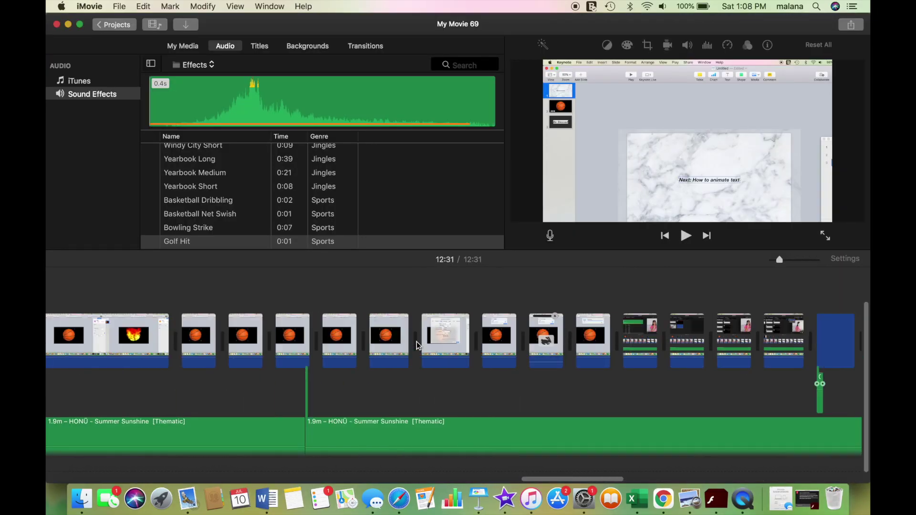
scroll(418, 345, left, 15)
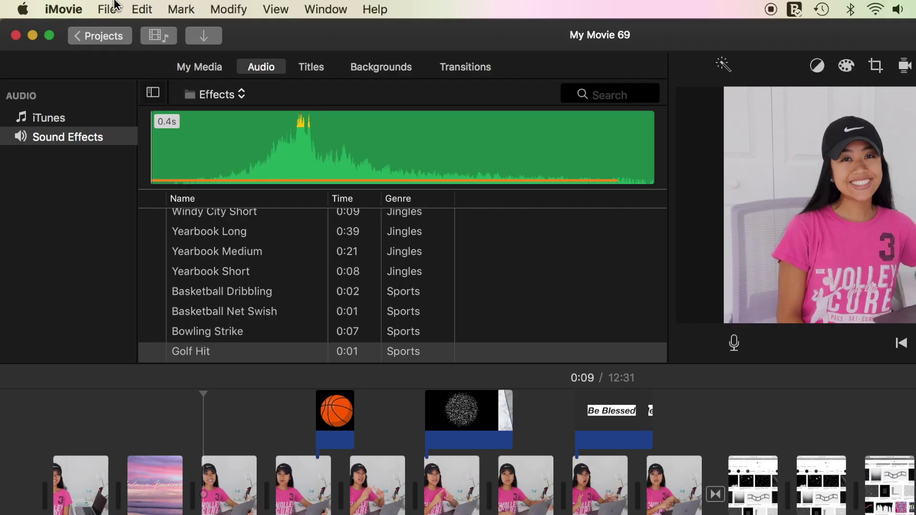
click(119, 7)
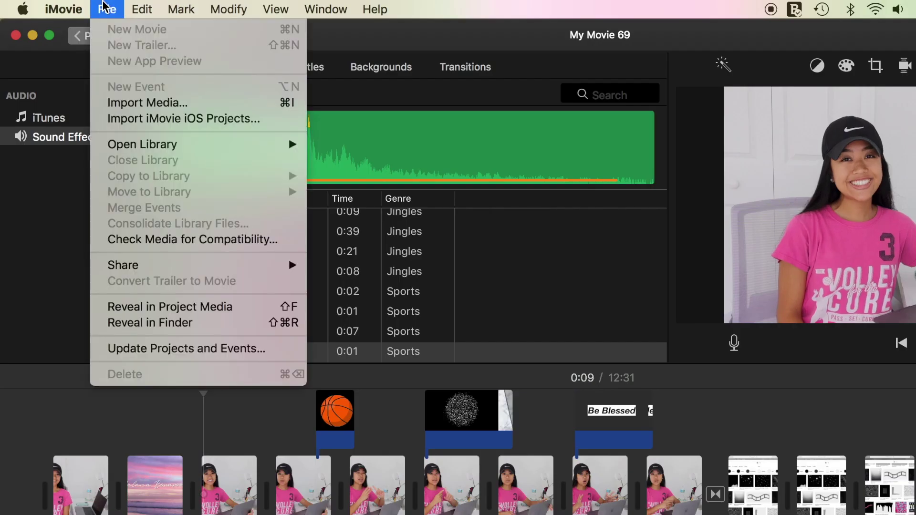
click(119, 103)
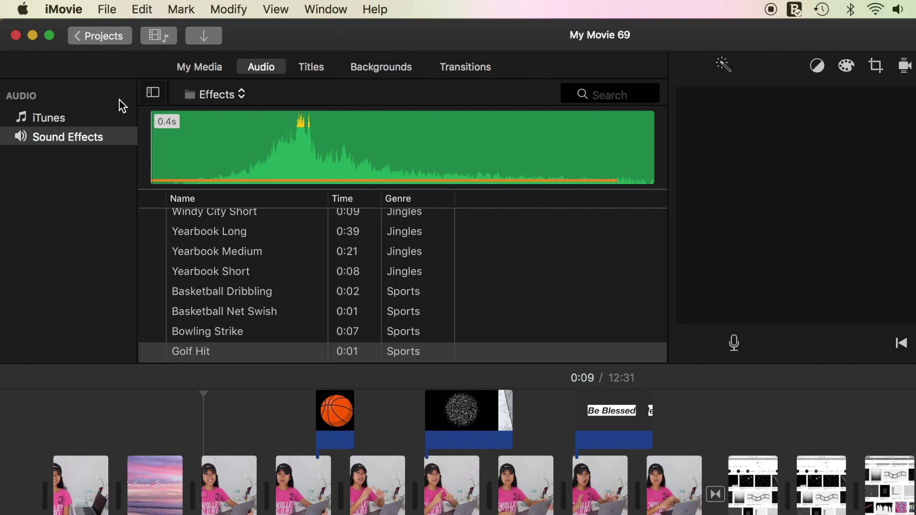
drag(477, 323, 211, 418)
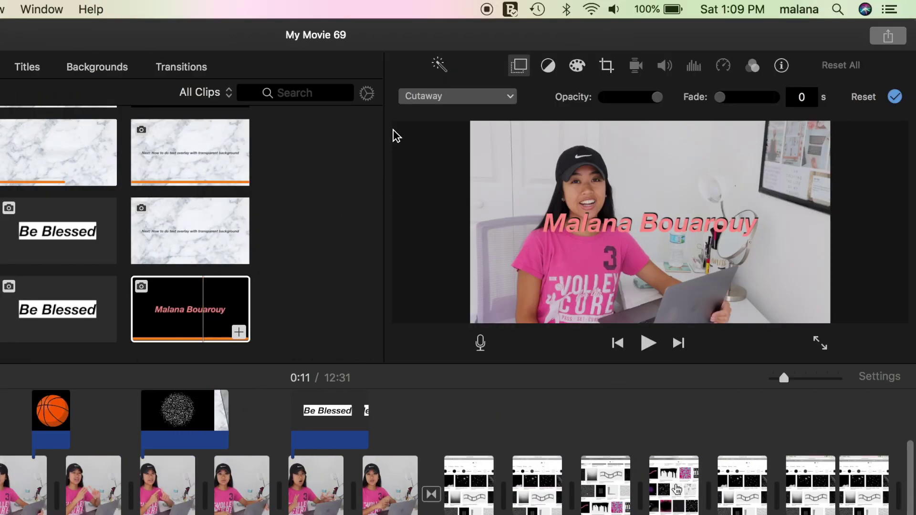
Make the name overlay Picture in Picture, sized toward the lower right, and apply it.
click(718, 96)
click(436, 157)
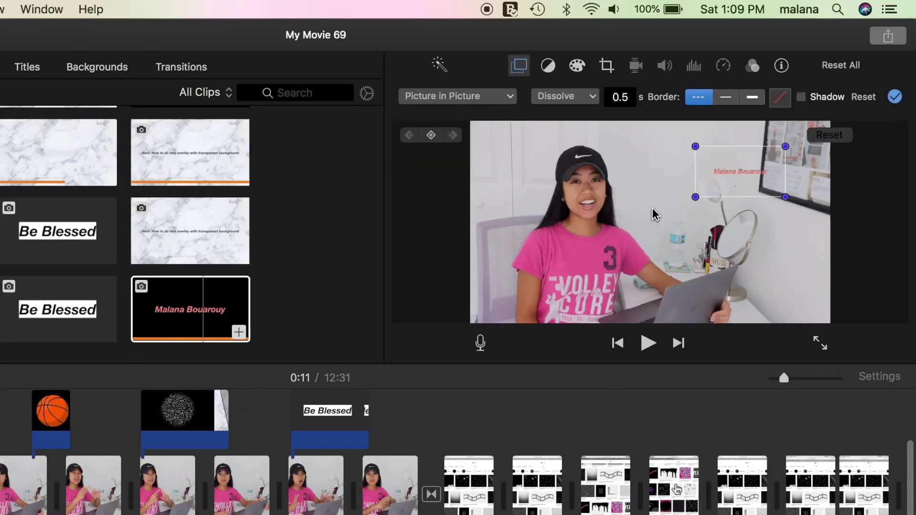
drag(694, 199, 435, 376)
click(603, 273)
drag(601, 272, 553, 320)
drag(759, 152, 811, 286)
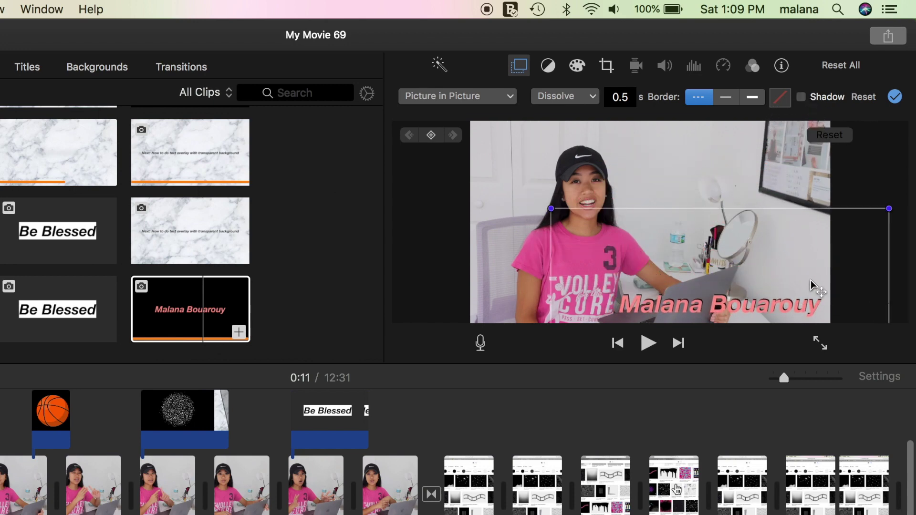
click(894, 97)
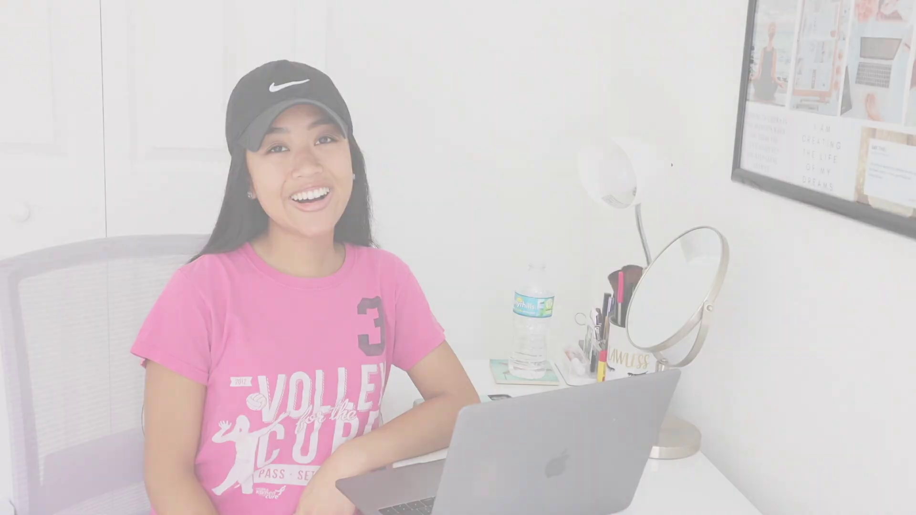